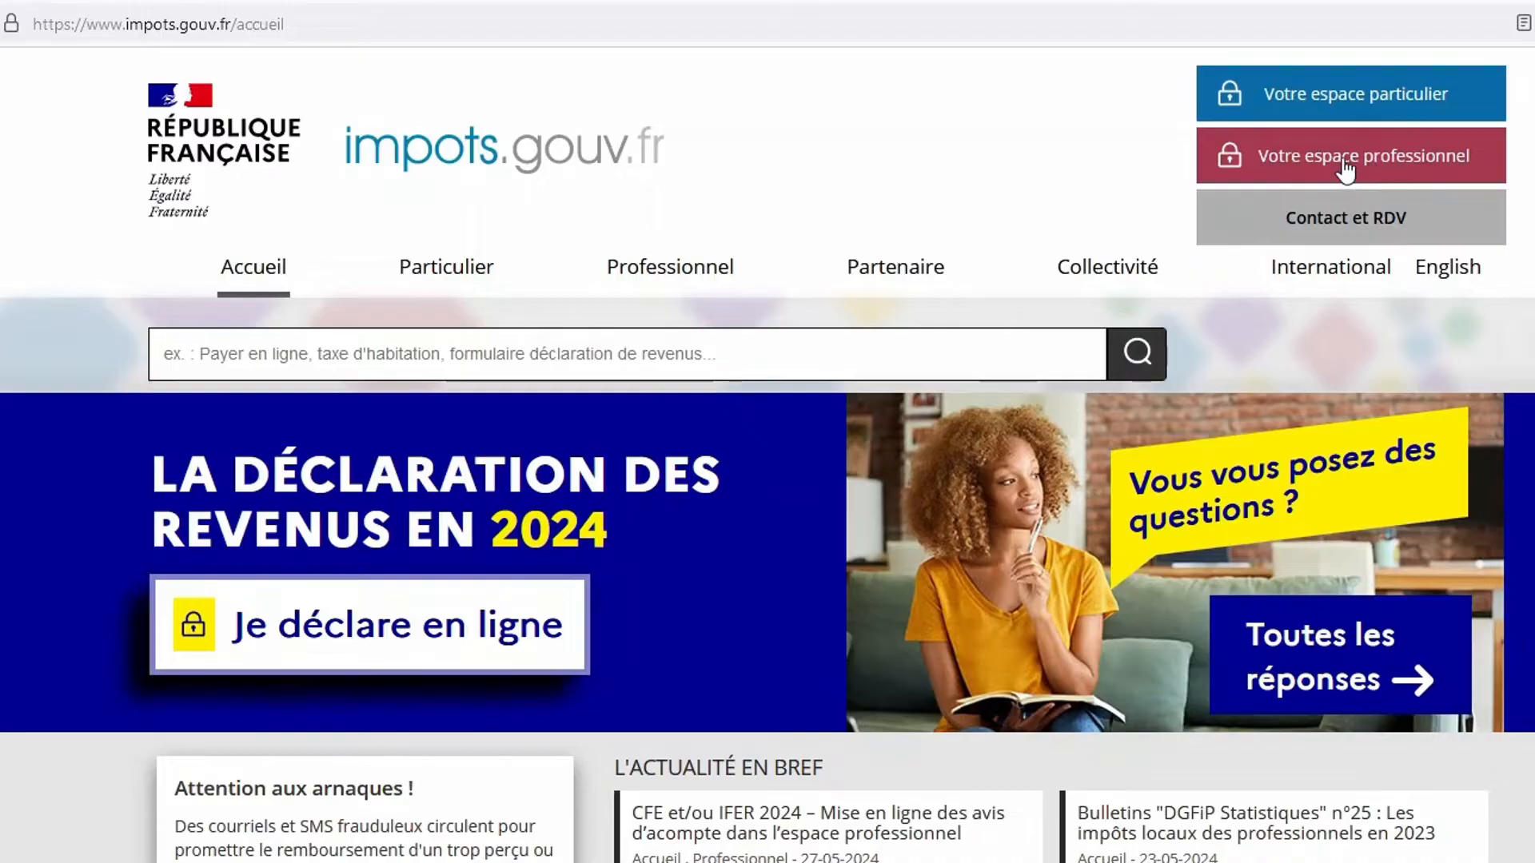
- Sign in to the professional space (espace professionnel) with the already filled-in credentials
{"action": "left_click", "coordinate": [1351, 175]}
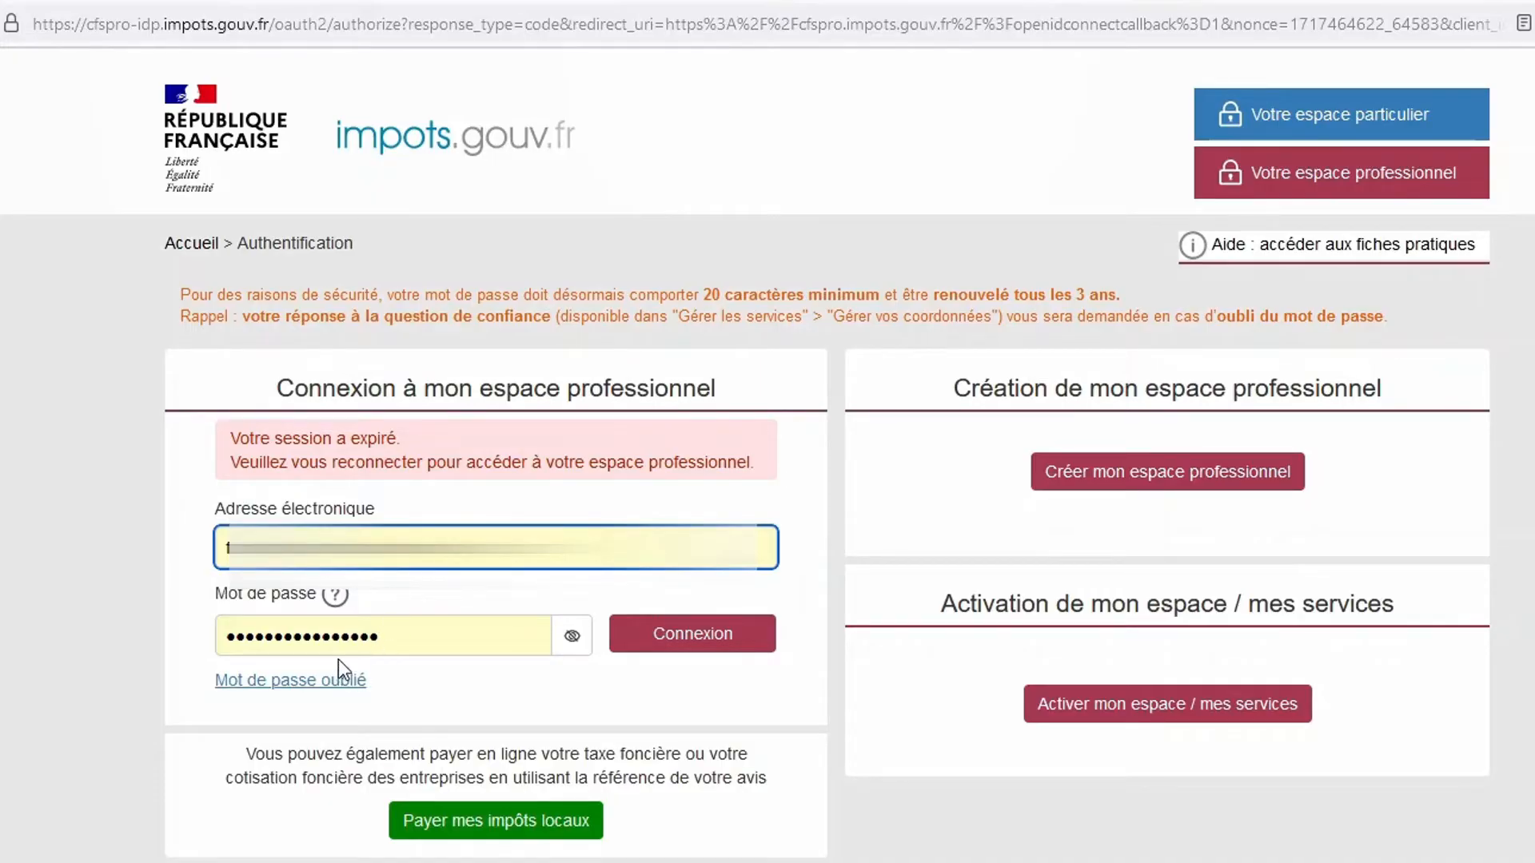
{"action": "left_click", "coordinate": [689, 645]}
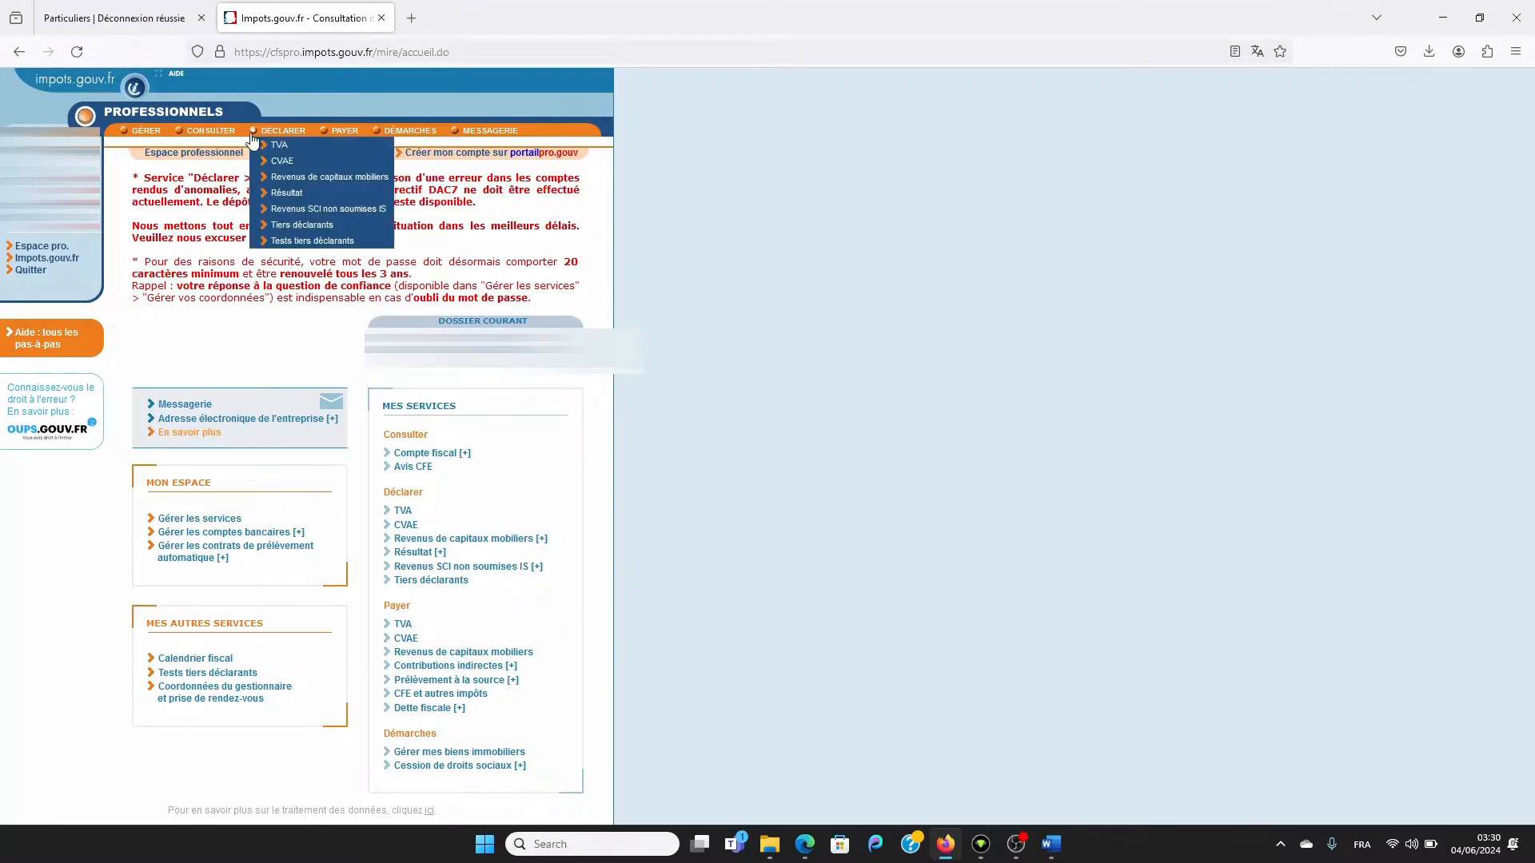
- Access the Compte fiscal and open the Attestation de Résidence Fiscale request form
{"action": "mouse_move", "coordinate": [213, 132]}
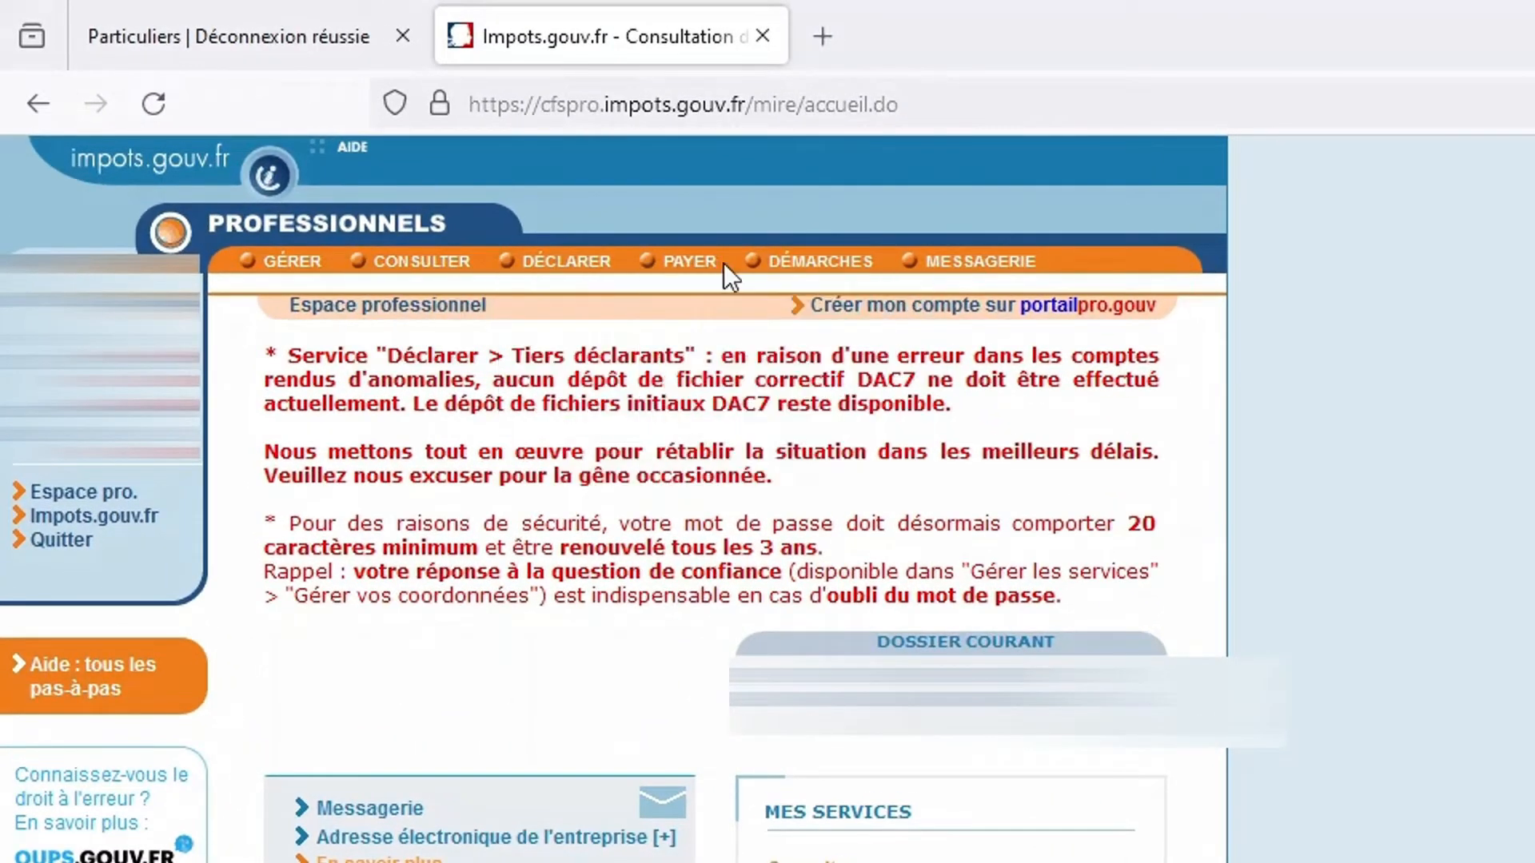
{"action": "mouse_move", "coordinate": [682, 274]}
{"action": "mouse_move", "coordinate": [586, 283]}
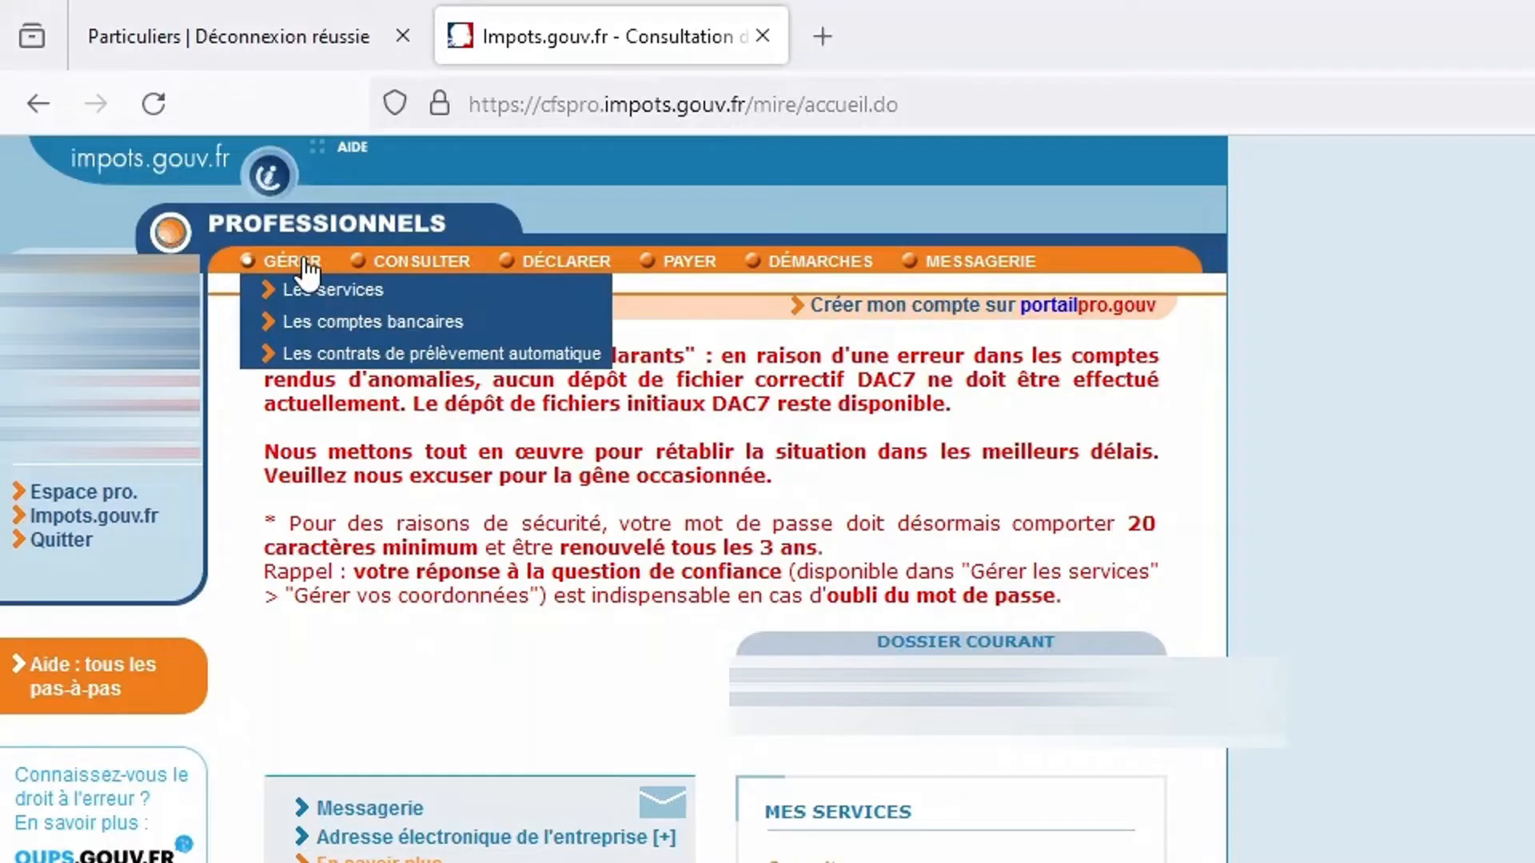
{"action": "mouse_move", "coordinate": [440, 276]}
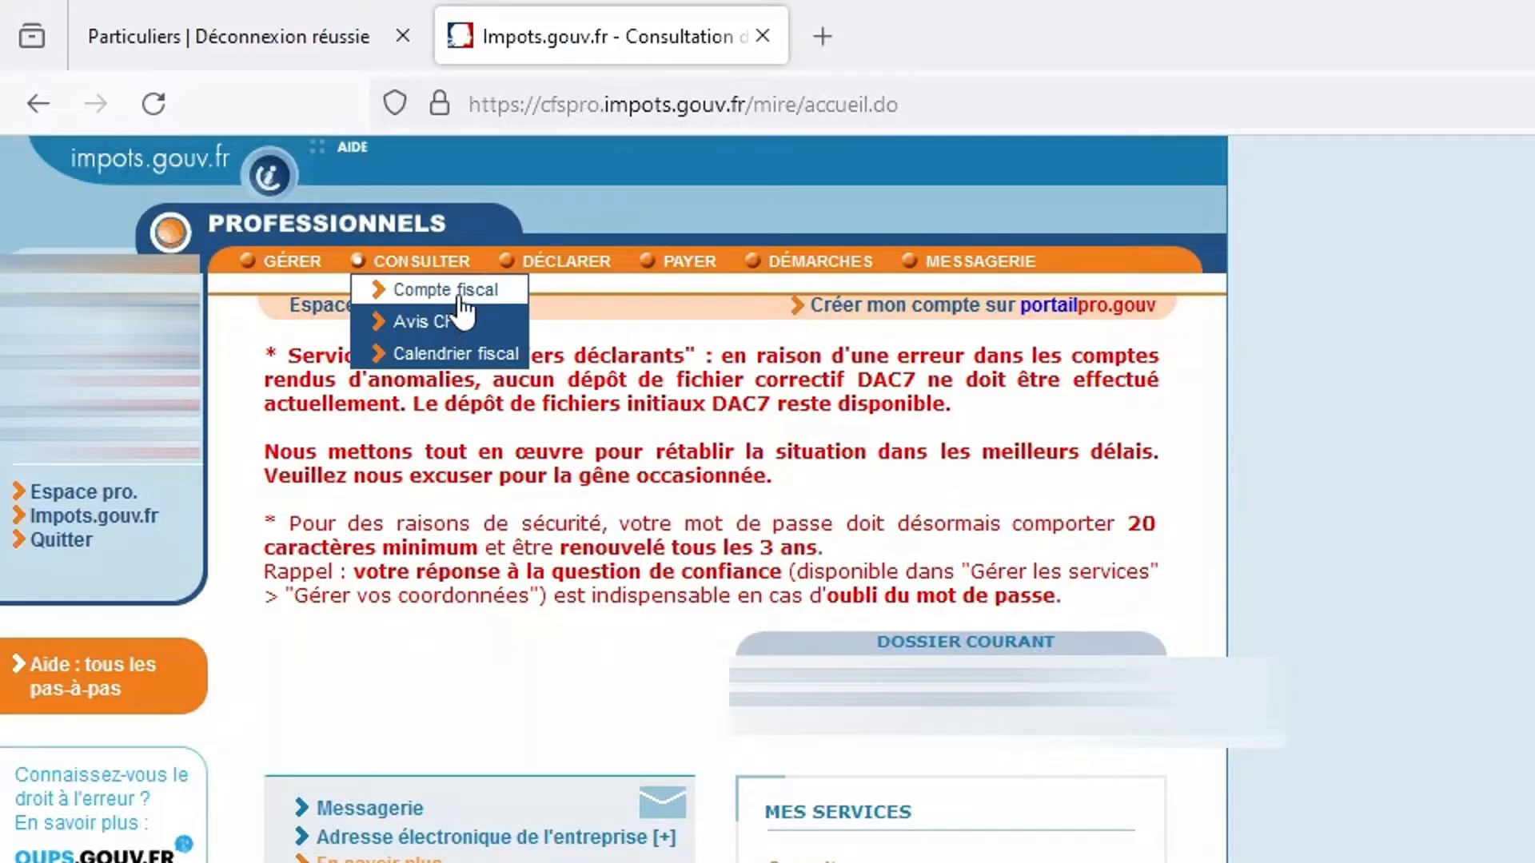
{"action": "left_click", "coordinate": [457, 292]}
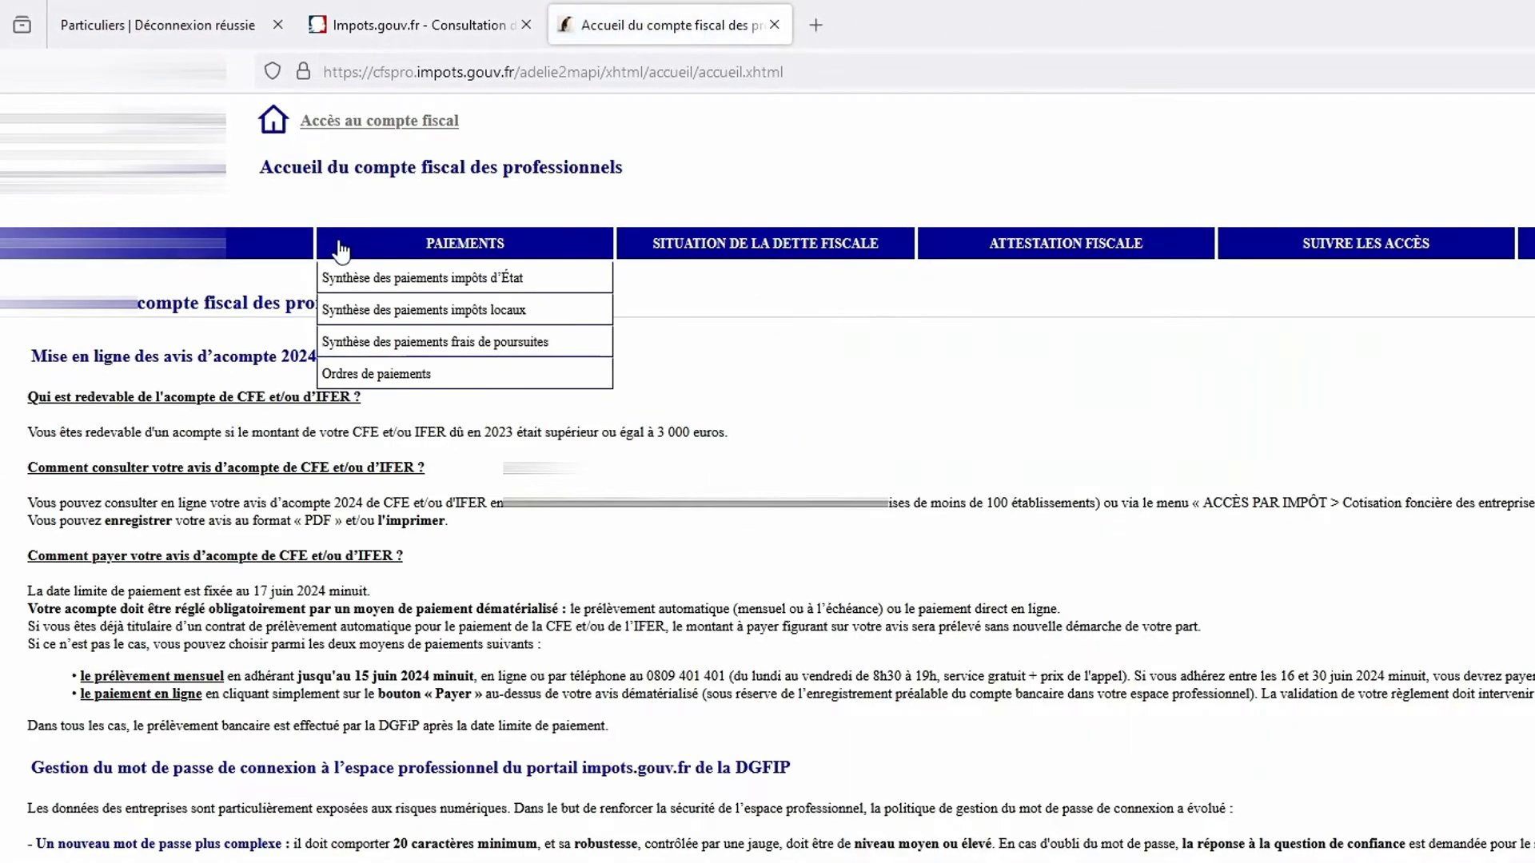
{"action": "mouse_move", "coordinate": [1053, 264]}
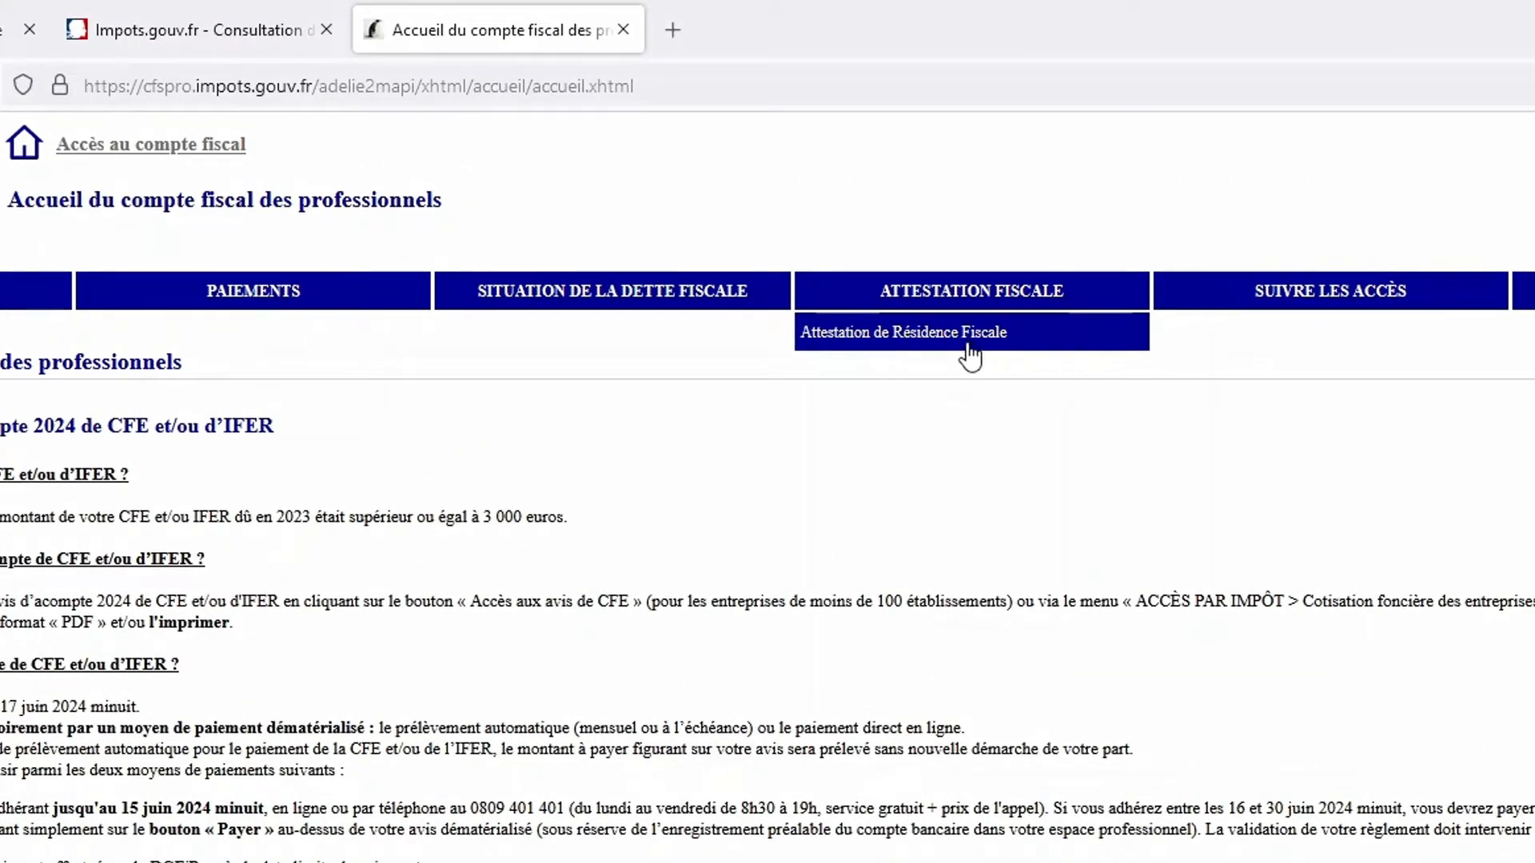
{"action": "left_click", "coordinate": [961, 344]}
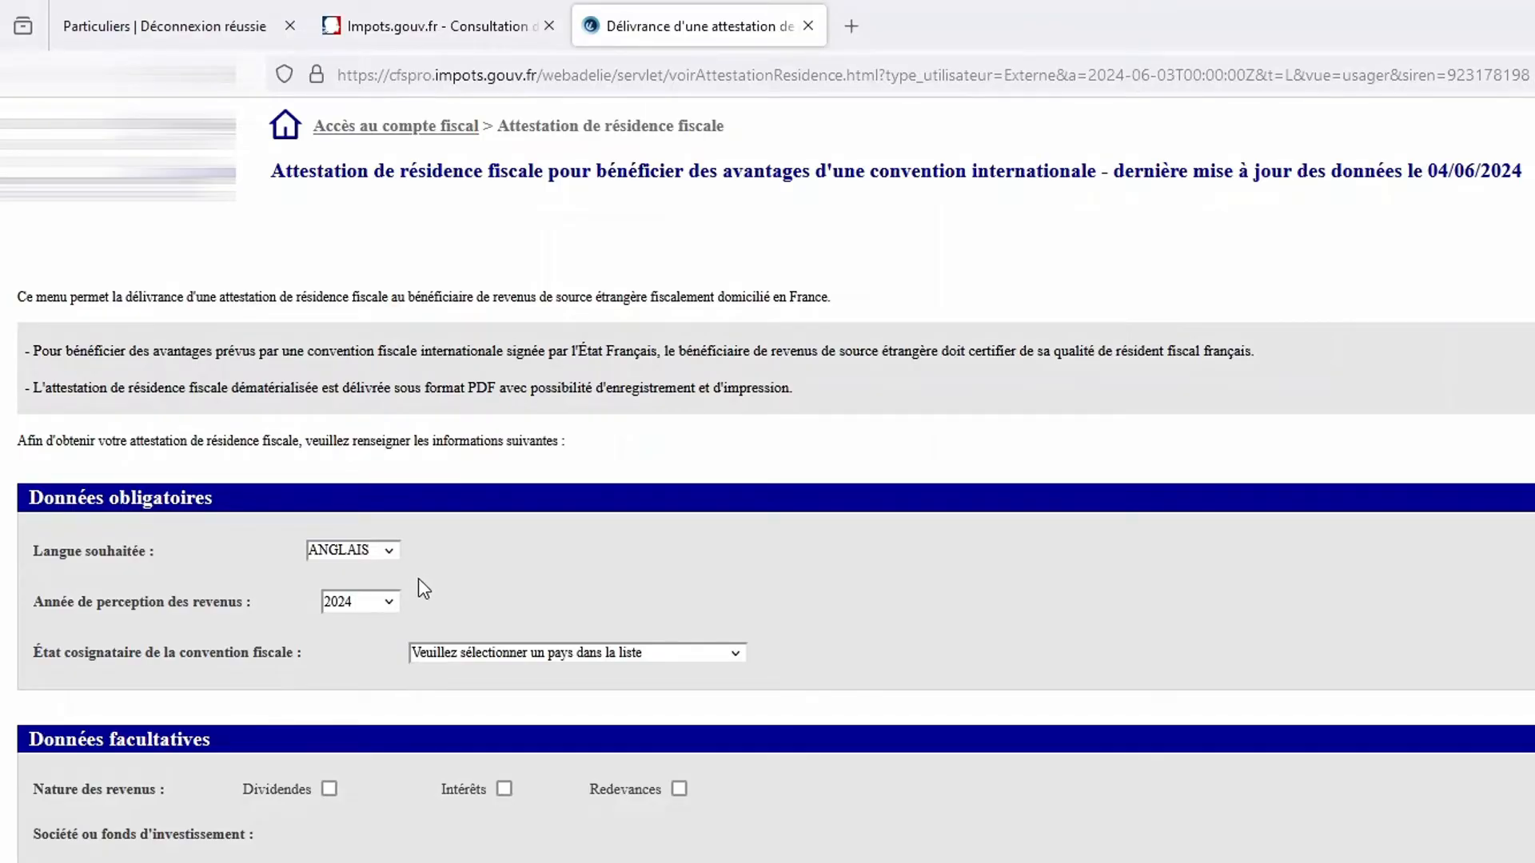
- Choose ANGLAIS as the desired language of the tax residence certificate
{"action": "left_click", "coordinate": [376, 554]}
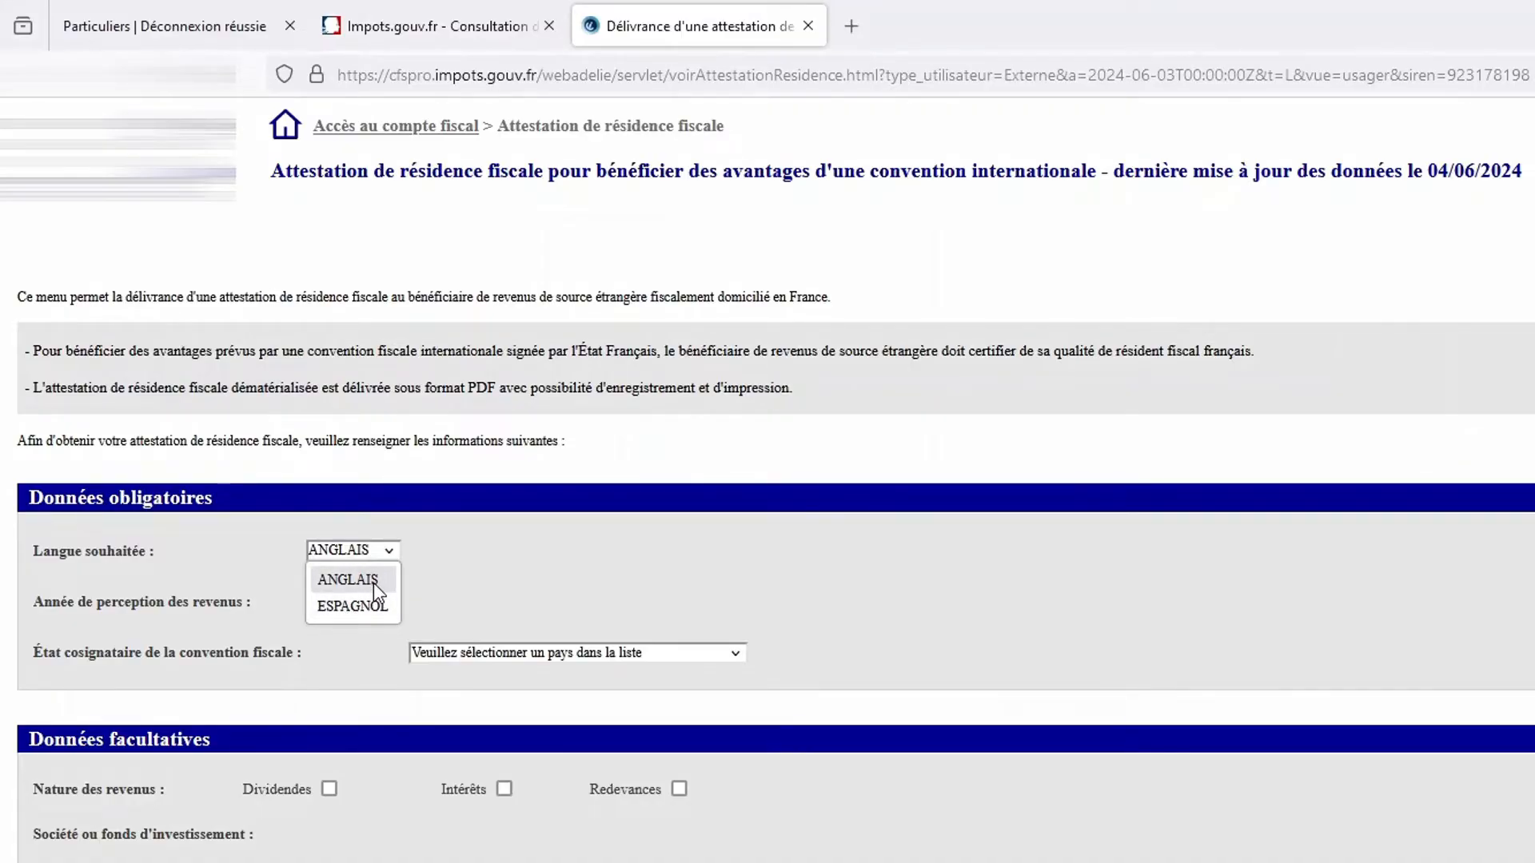
{"action": "left_click", "coordinate": [368, 582]}
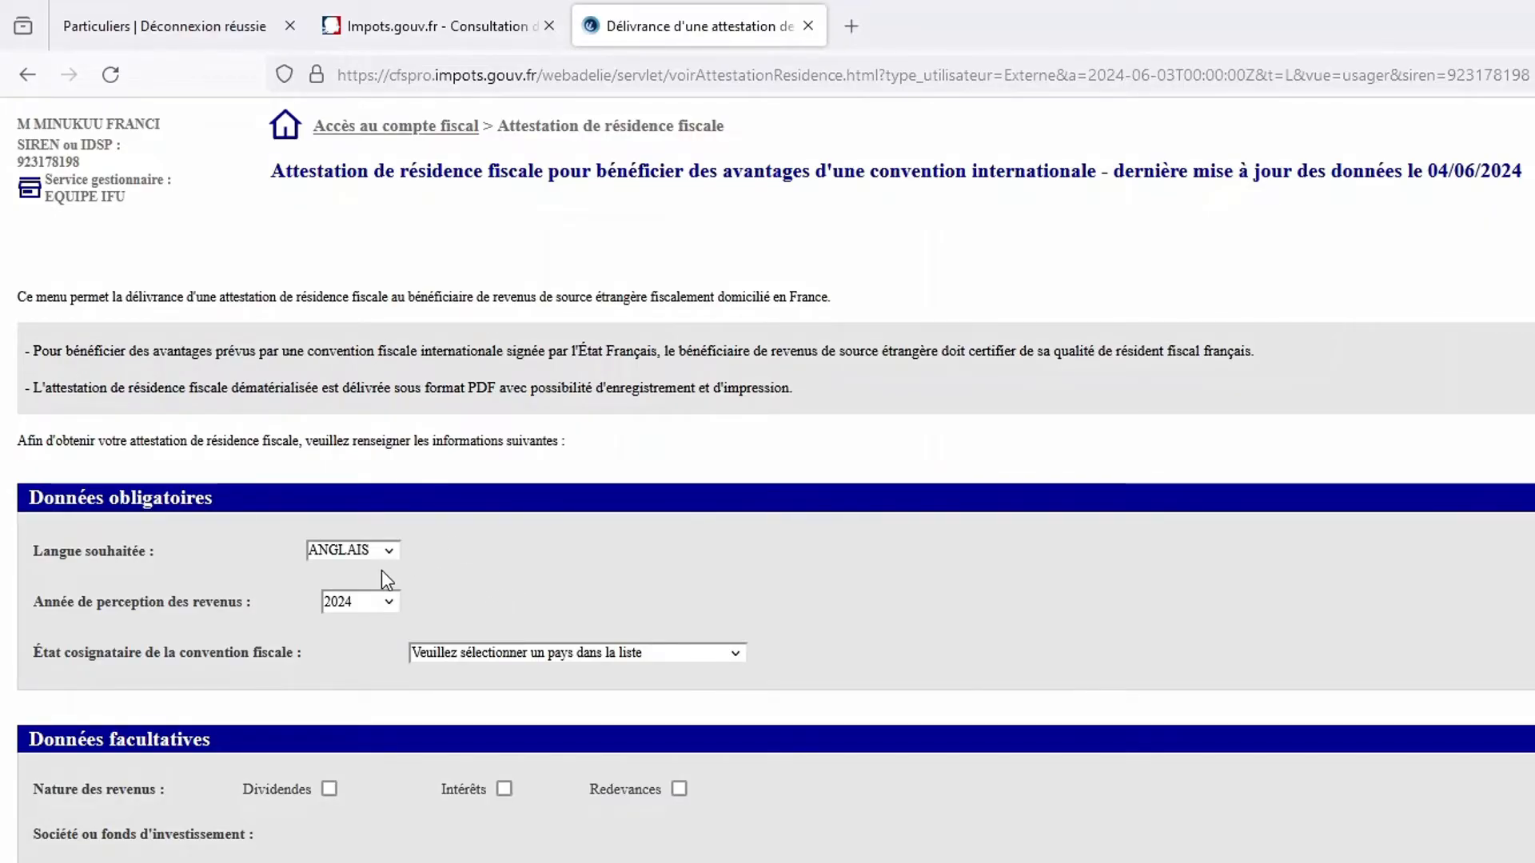
{"action": "left_click", "coordinate": [377, 550]}
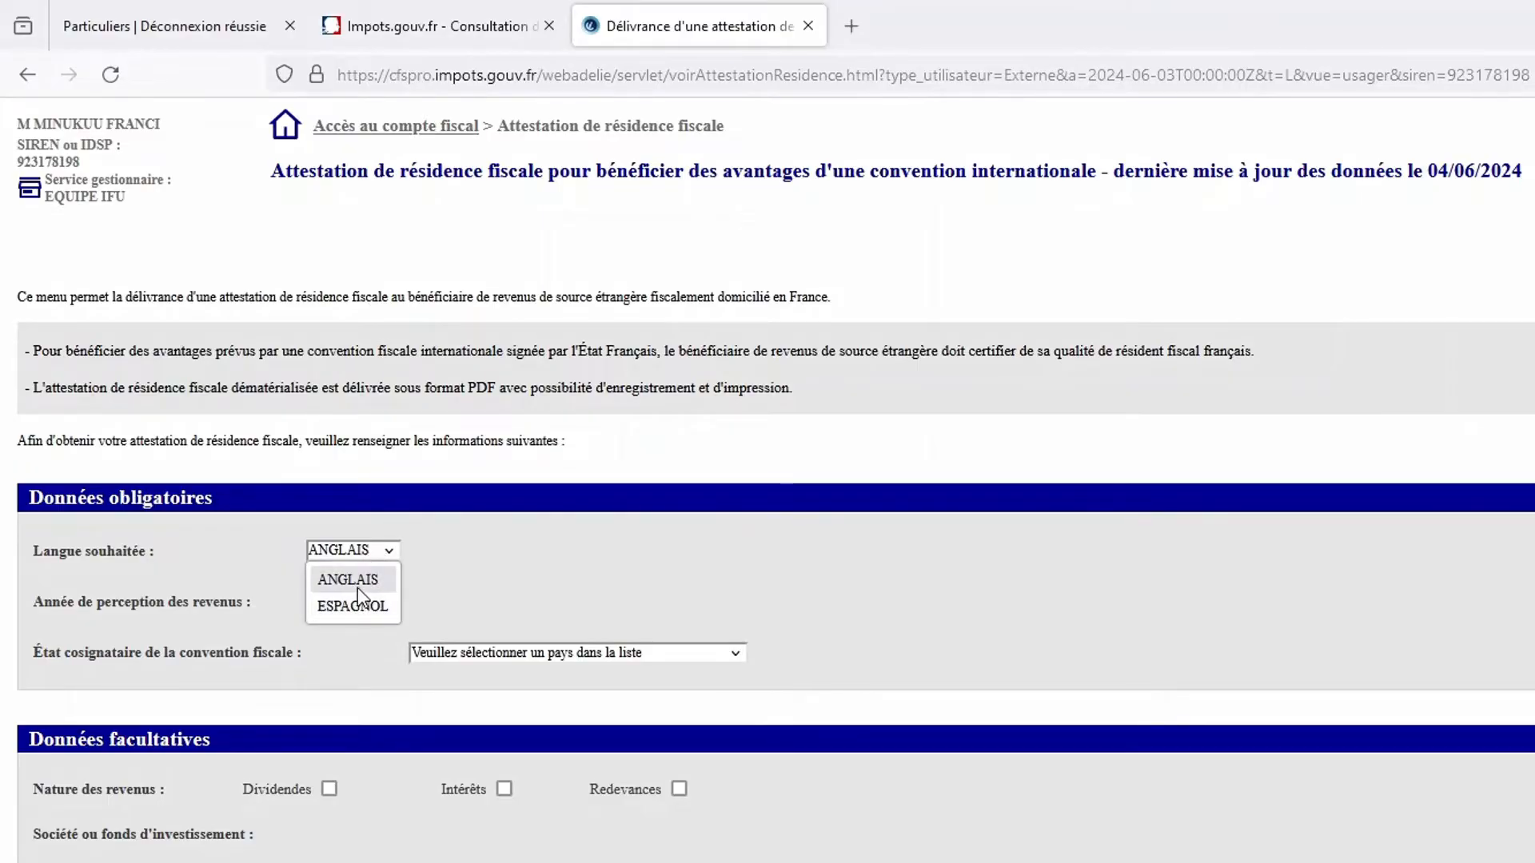
{"action": "left_click", "coordinate": [368, 583]}
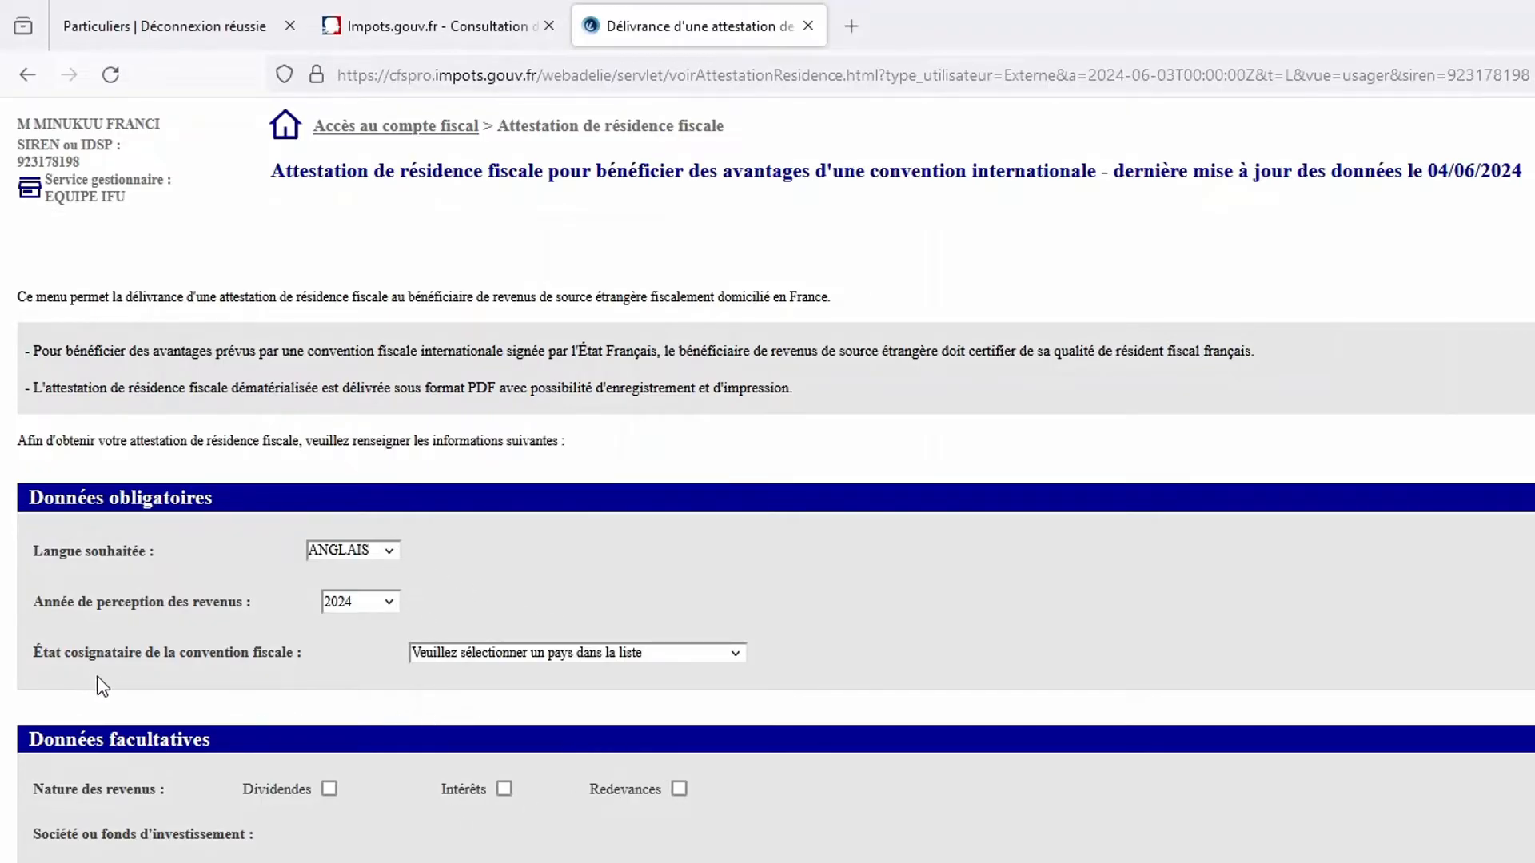
- Select IRLANDE as the state co-signing the tax treaty
{"action": "left_click", "coordinate": [545, 653]}
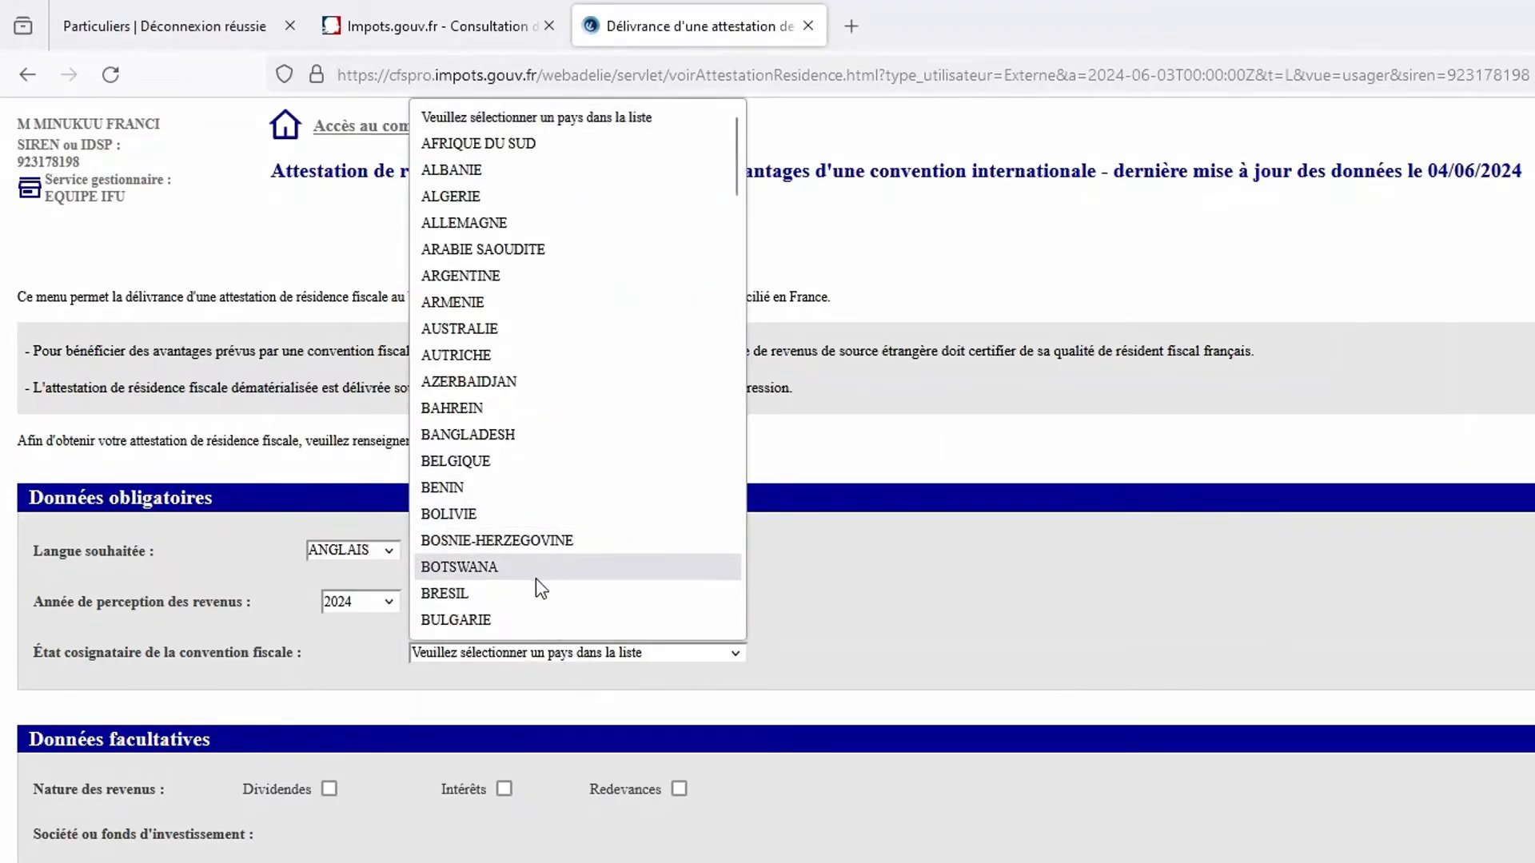
{"action": "scroll", "coordinate": [548, 582], "scroll_direction": "down", "scroll_amount": 4}
{"action": "scroll", "coordinate": [548, 598], "scroll_direction": "up", "scroll_amount": 4}
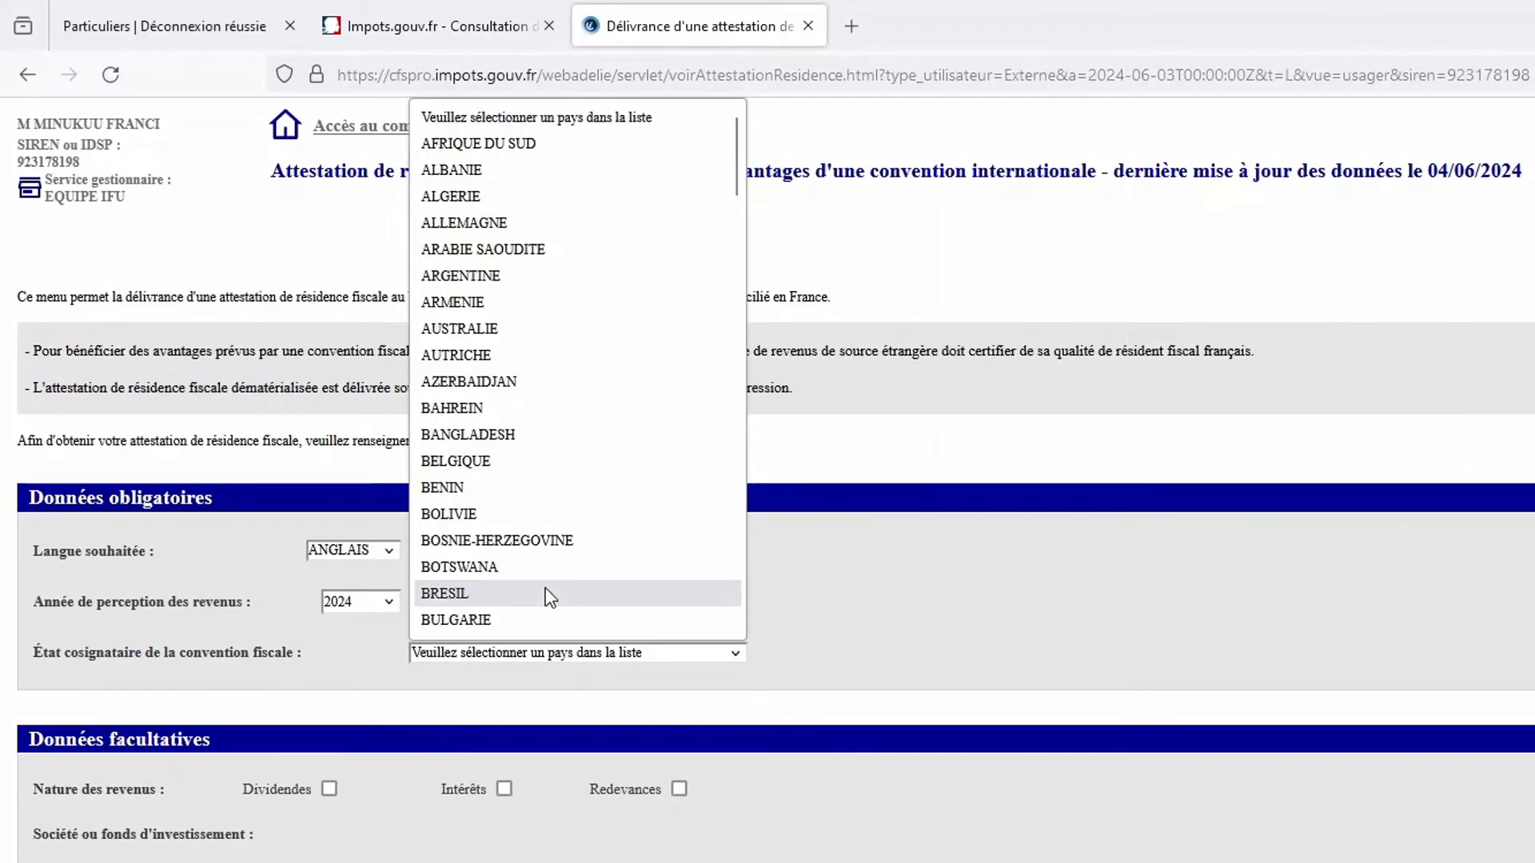
{"action": "scroll", "coordinate": [548, 598], "scroll_direction": "down", "scroll_amount": 10}
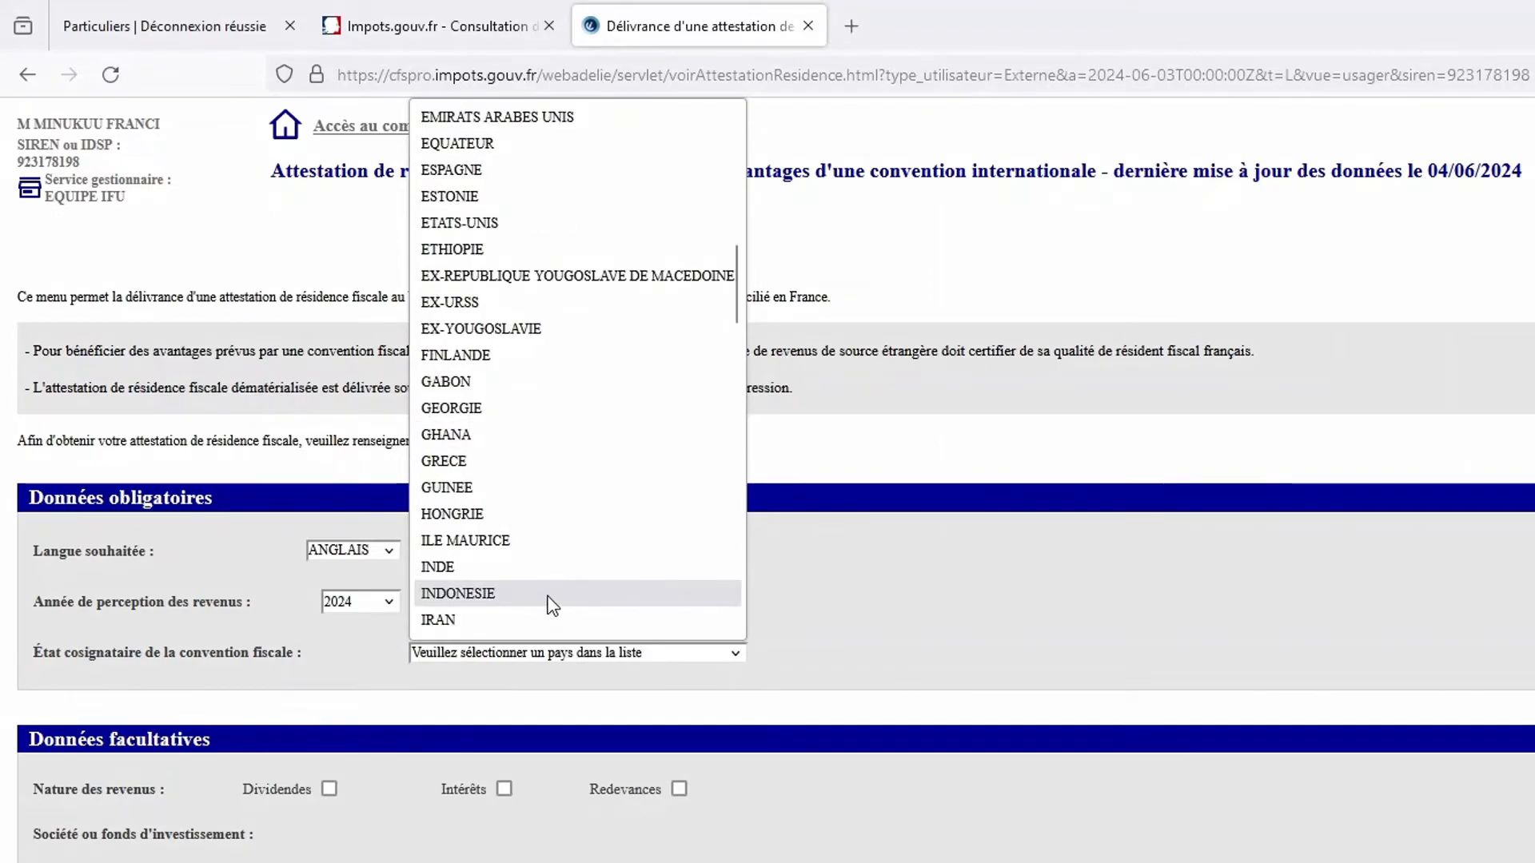
{"action": "scroll", "coordinate": [545, 586], "scroll_direction": "down", "scroll_amount": 6}
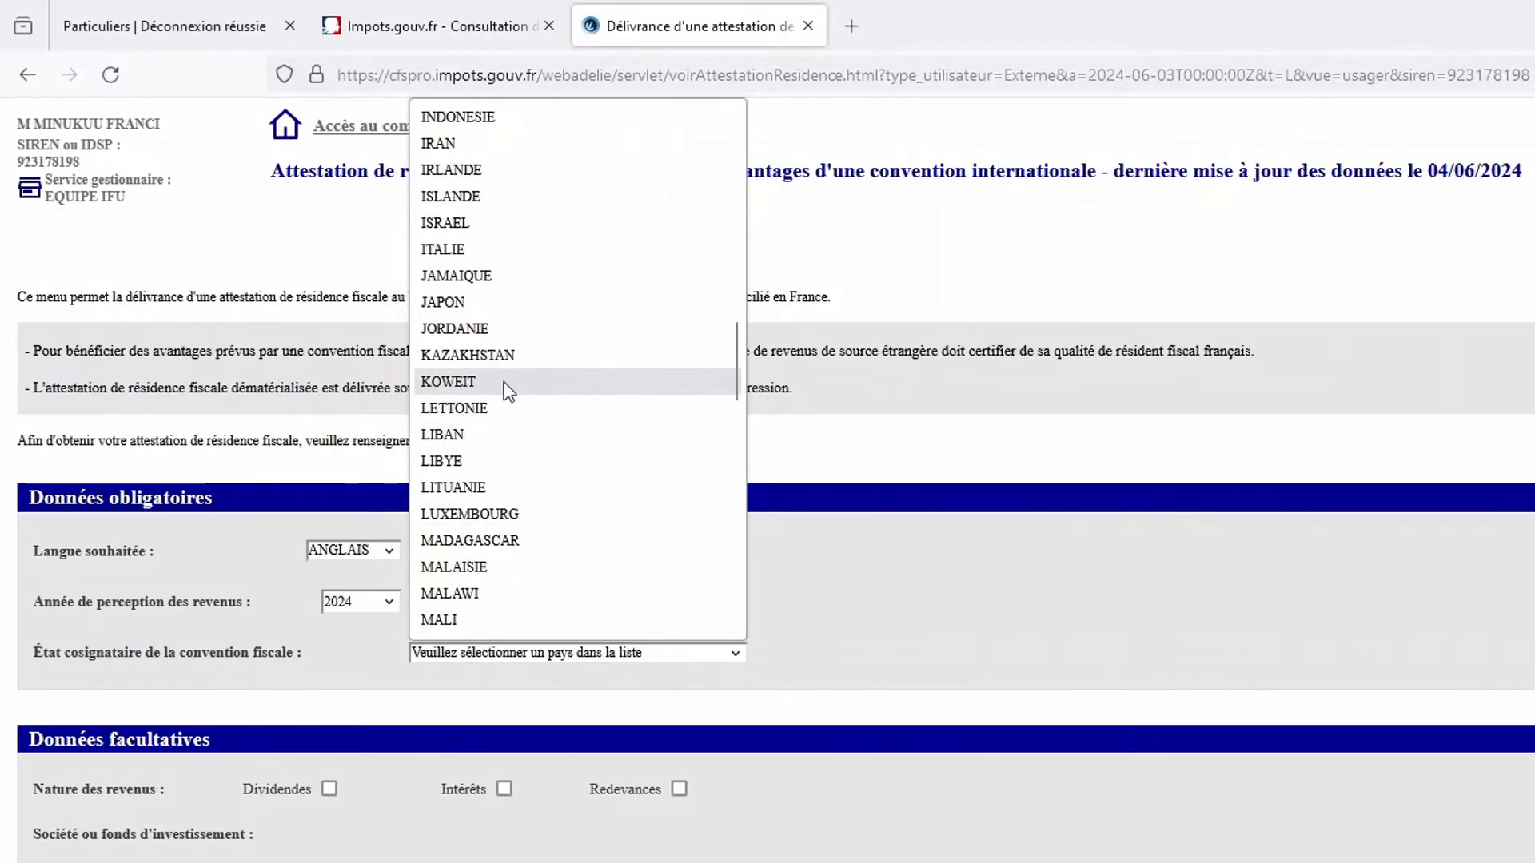
{"action": "scroll", "coordinate": [479, 387], "scroll_direction": "up", "scroll_amount": 4}
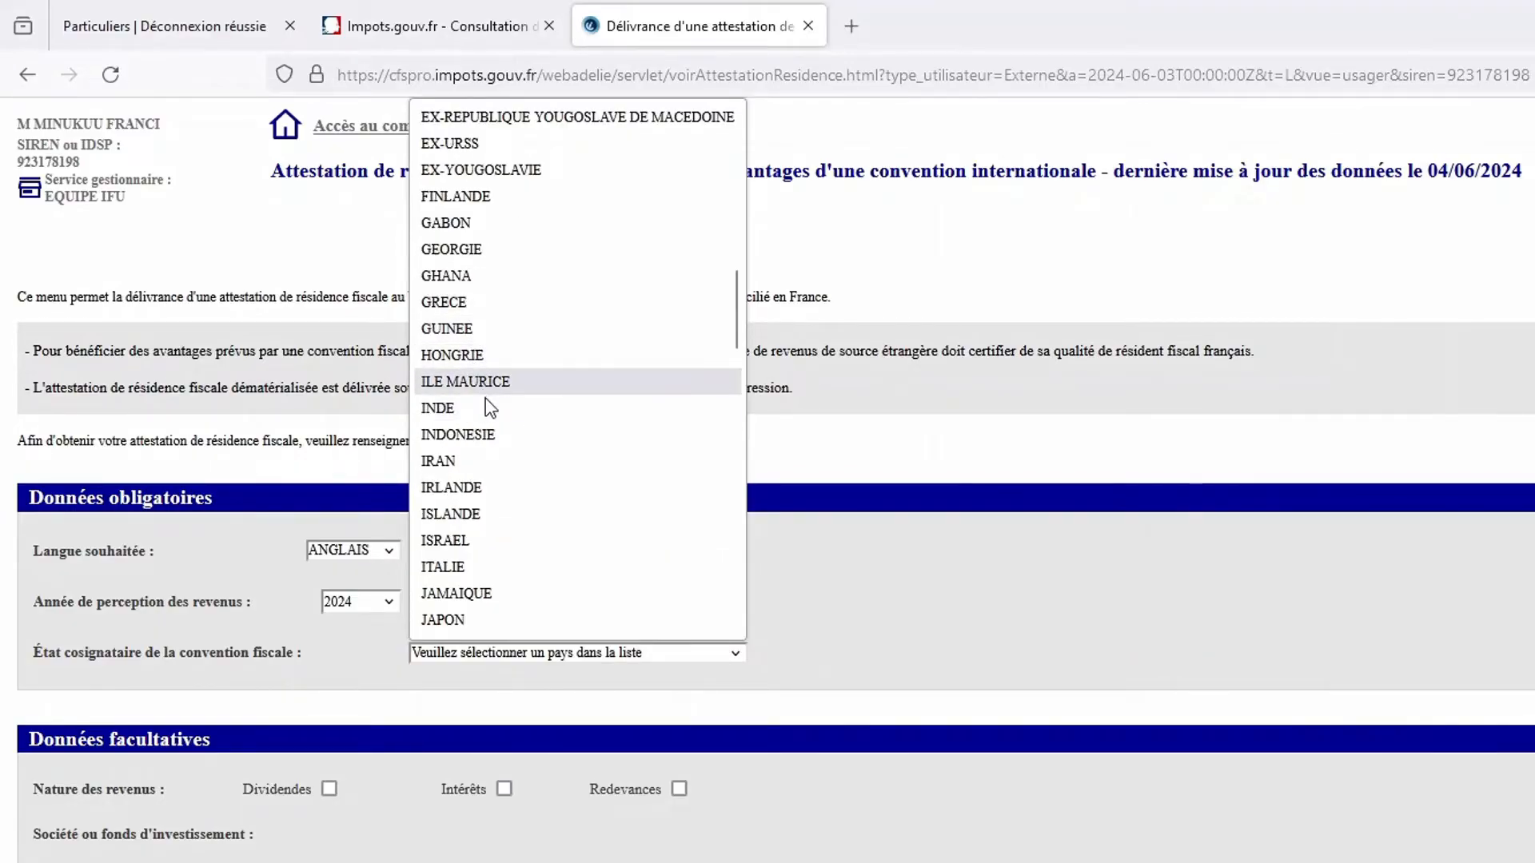
{"action": "scroll", "coordinate": [470, 380], "scroll_direction": "up", "scroll_amount": 4}
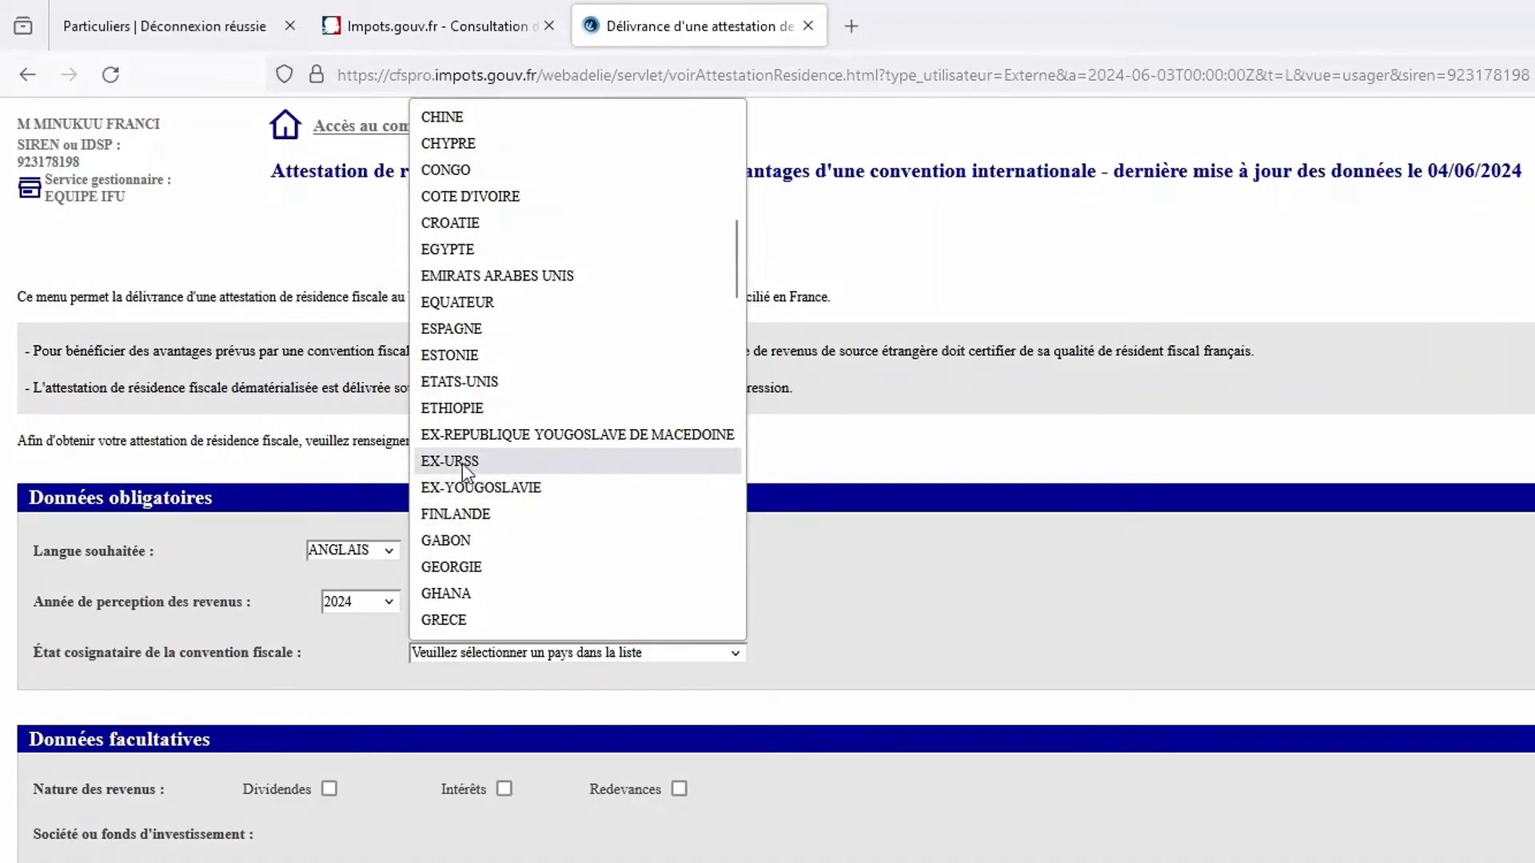
{"action": "scroll", "coordinate": [463, 468], "scroll_direction": "down", "scroll_amount": 4}
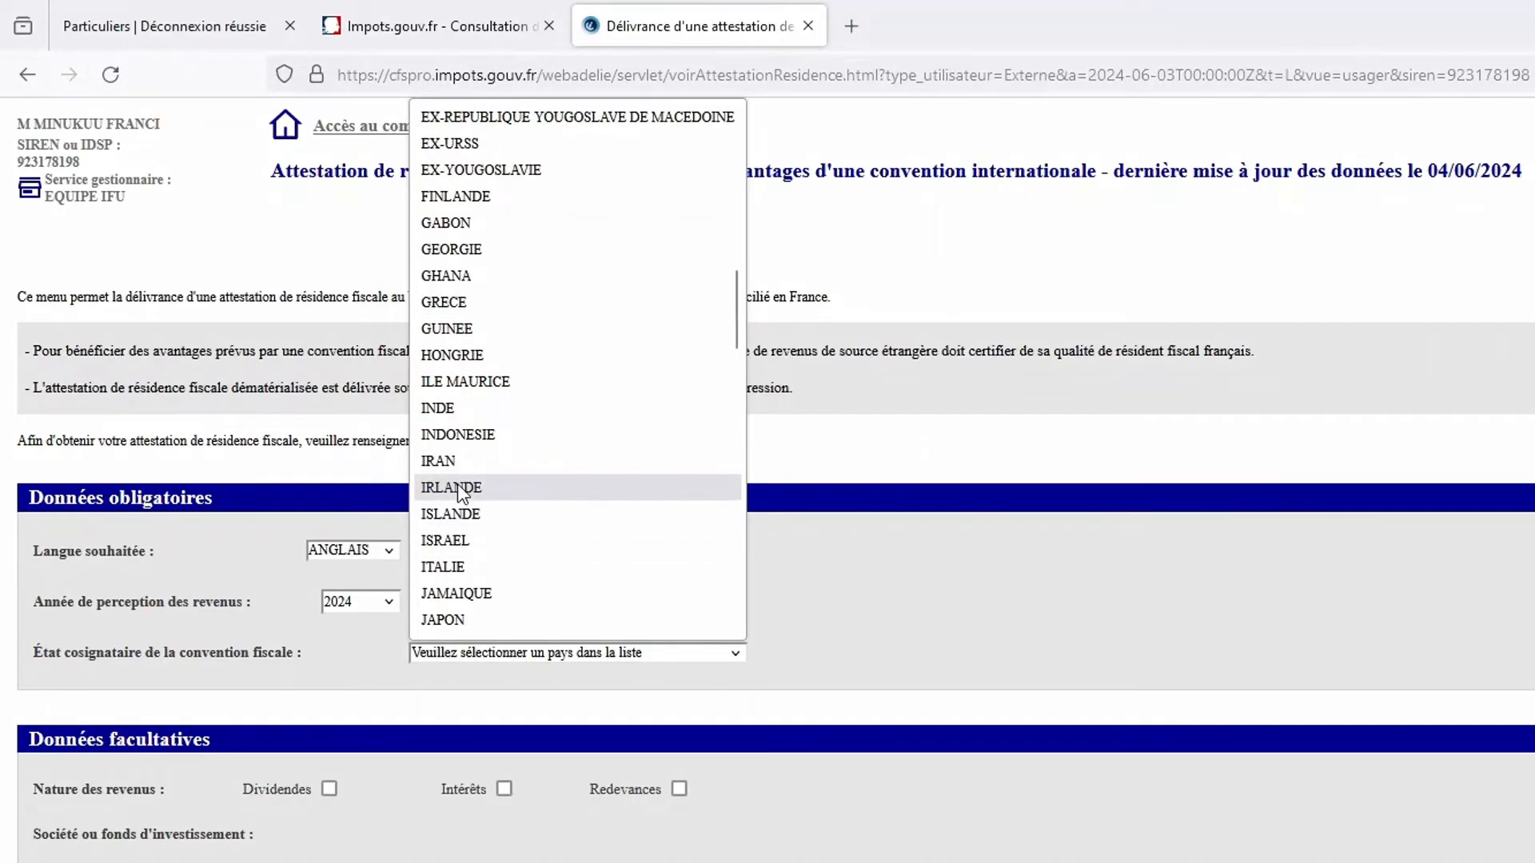
{"action": "left_click", "coordinate": [449, 494]}
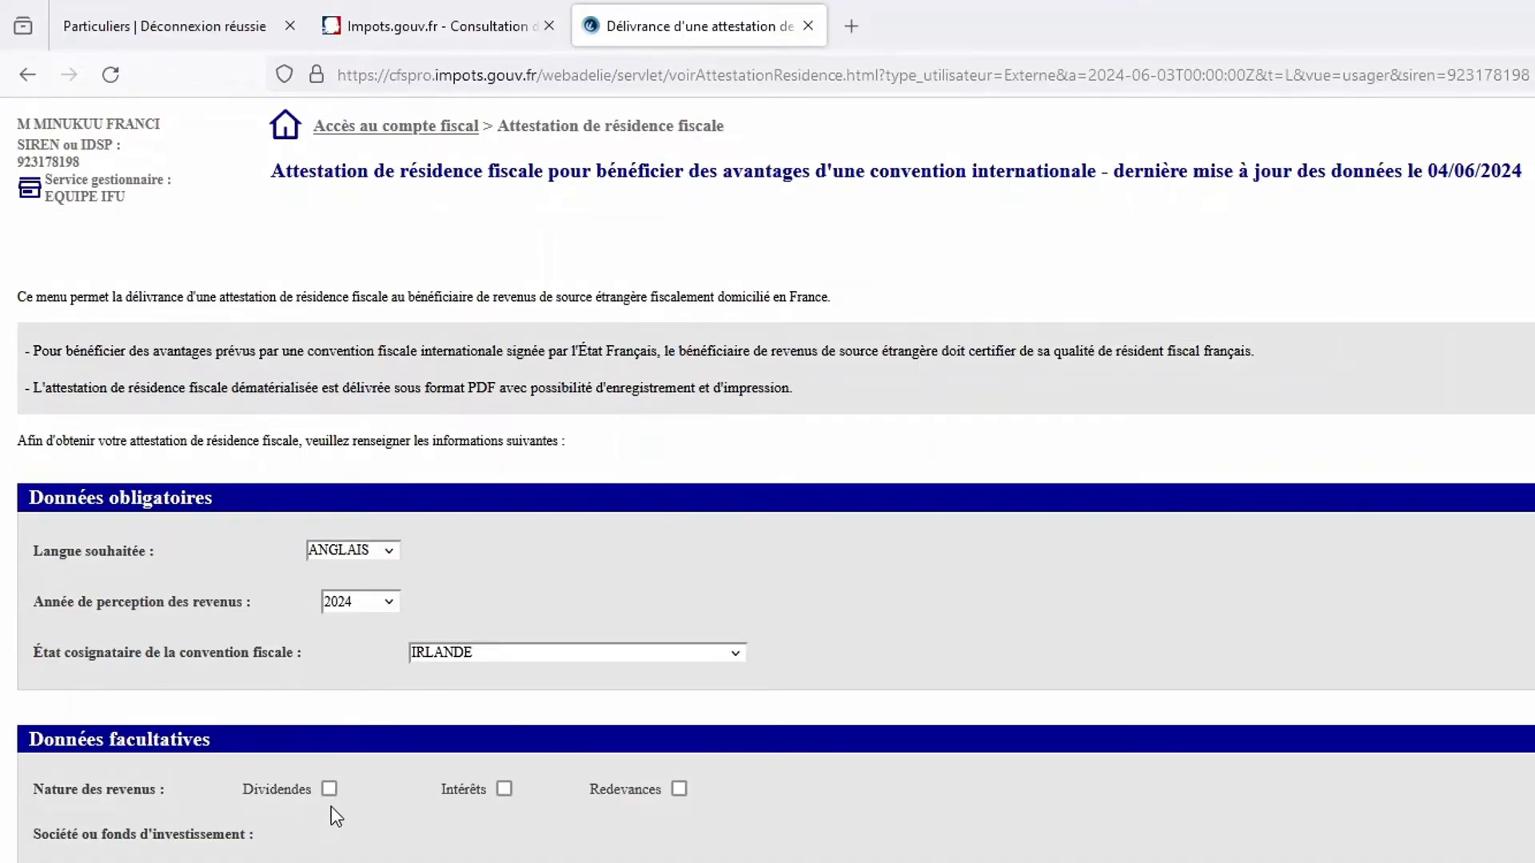
- Mark Redevances as the nature of the income and validate the certificate request
{"action": "left_click", "coordinate": [679, 789]}
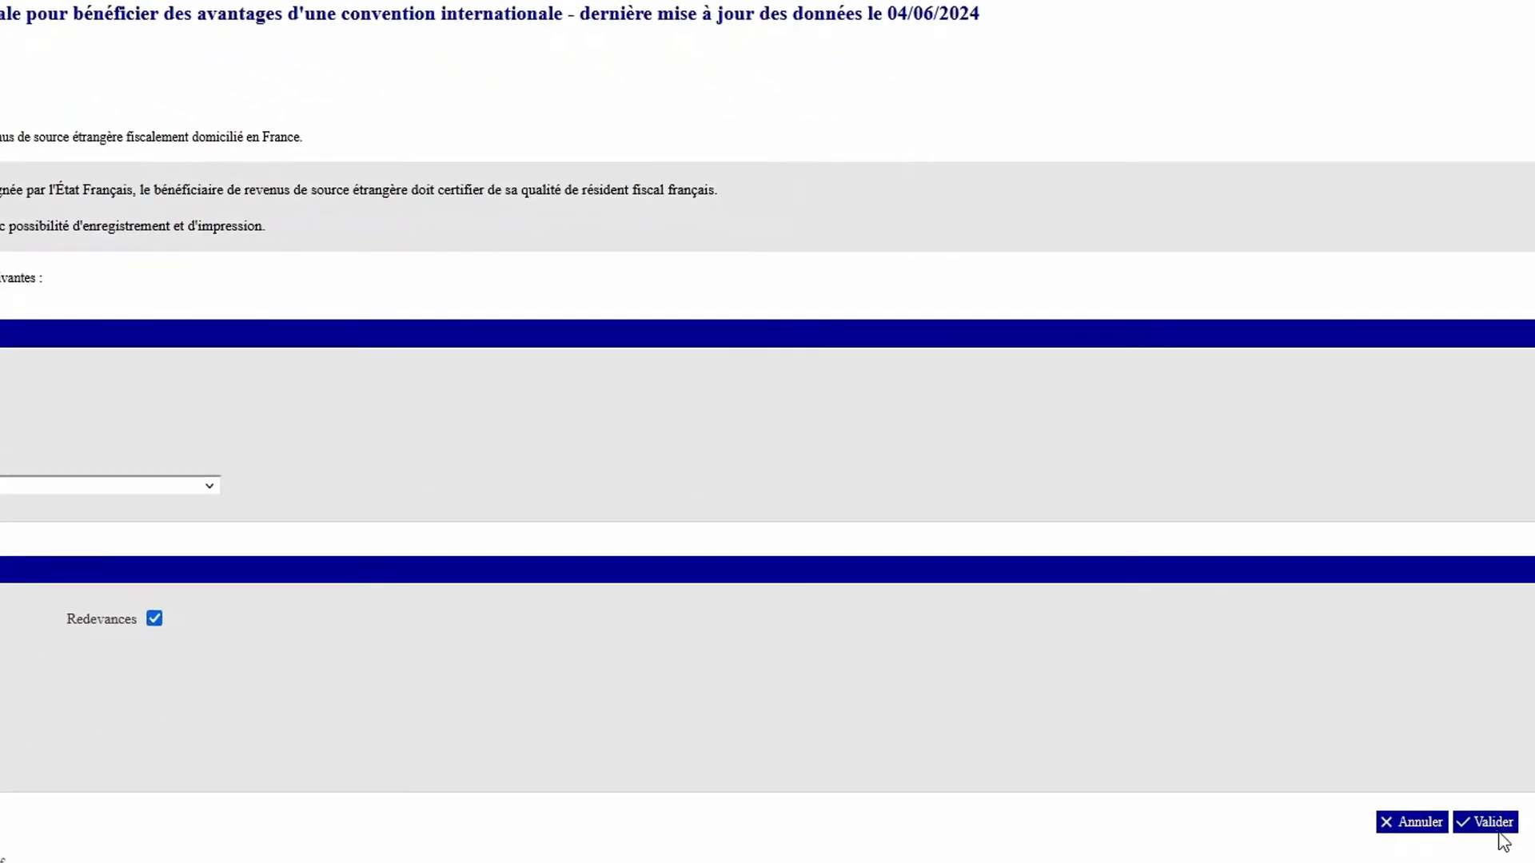
{"action": "left_click", "coordinate": [1498, 830]}
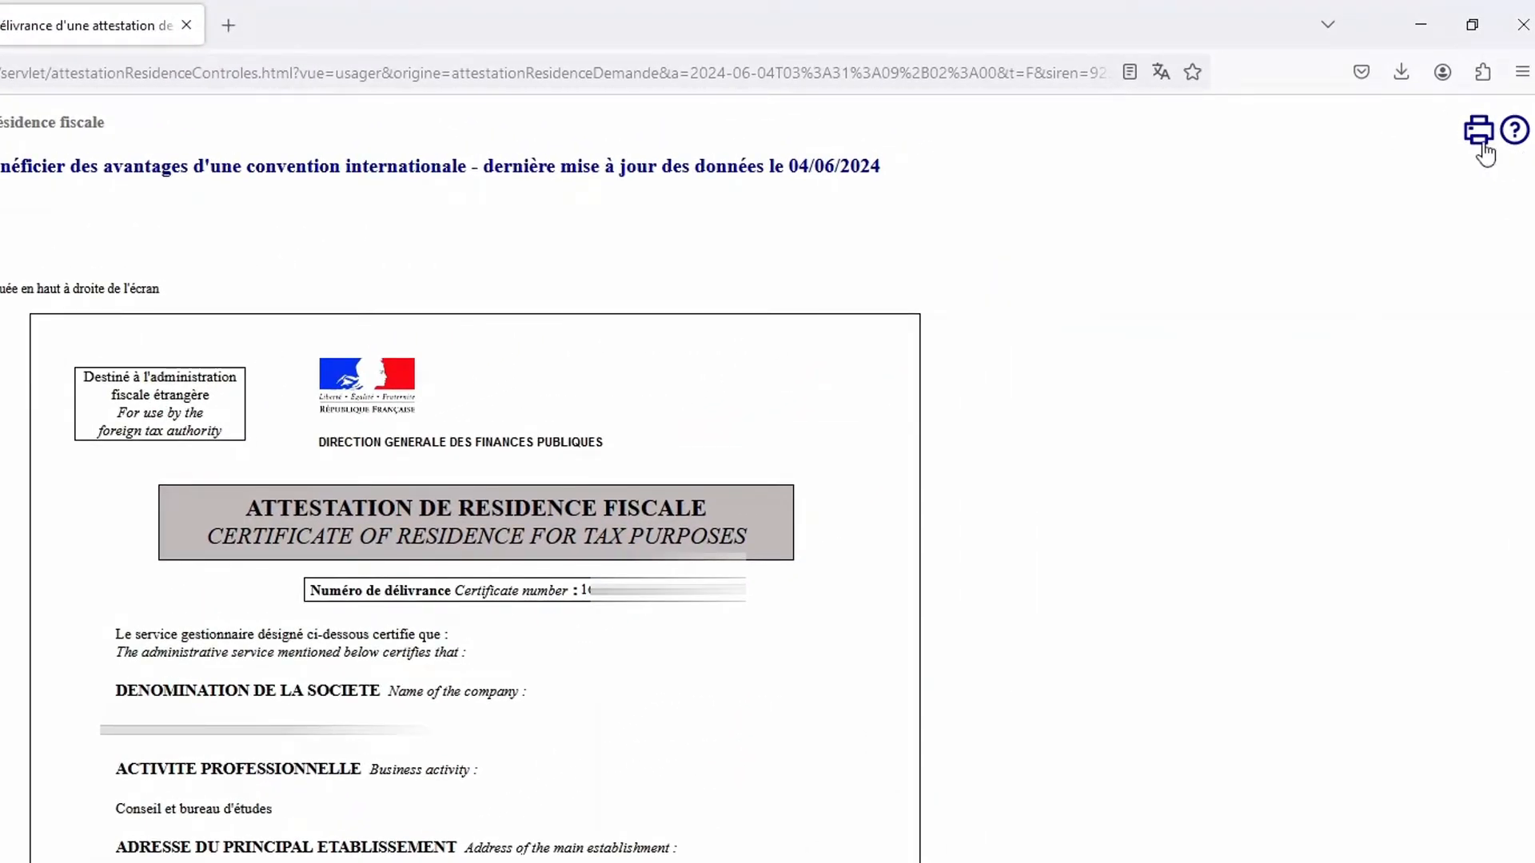
- Request the printable version of the certificate and open the generated PDF from the print request list
{"action": "left_click", "coordinate": [1480, 147]}
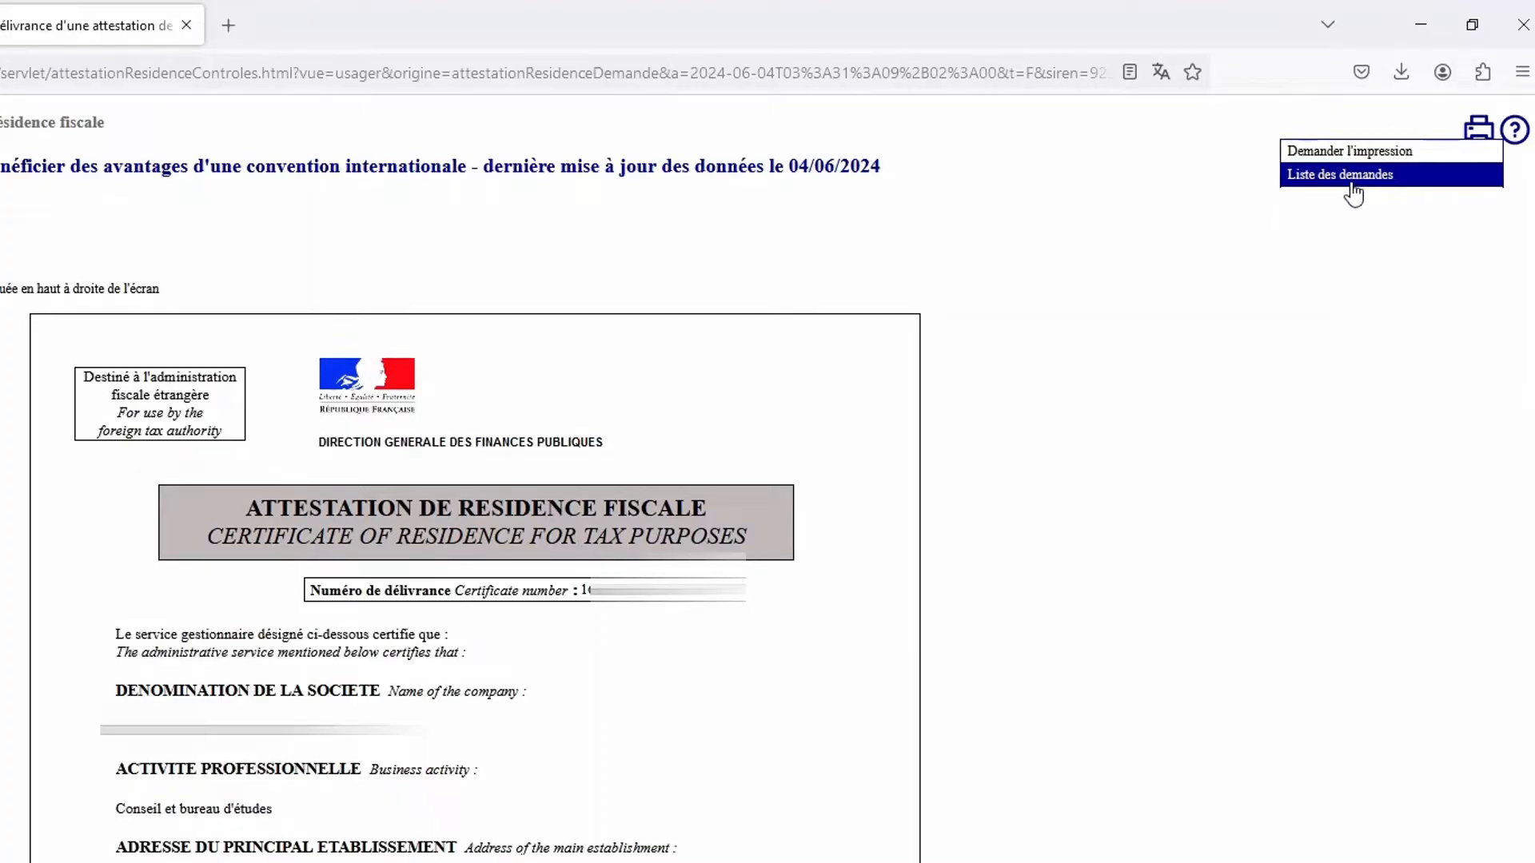
{"action": "left_click", "coordinate": [1382, 157]}
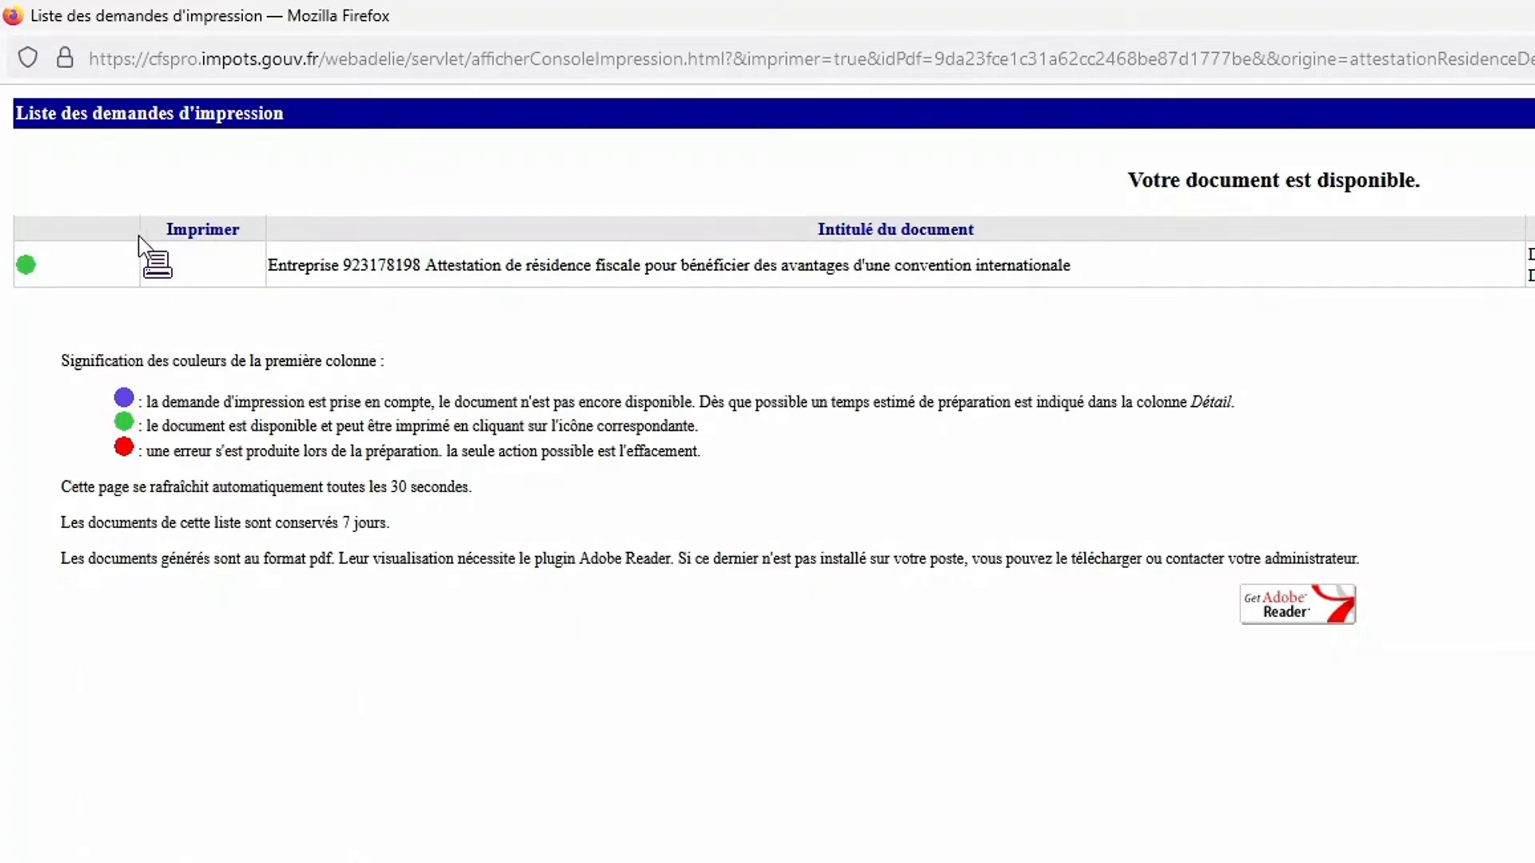
{"action": "left_click", "coordinate": [159, 270]}
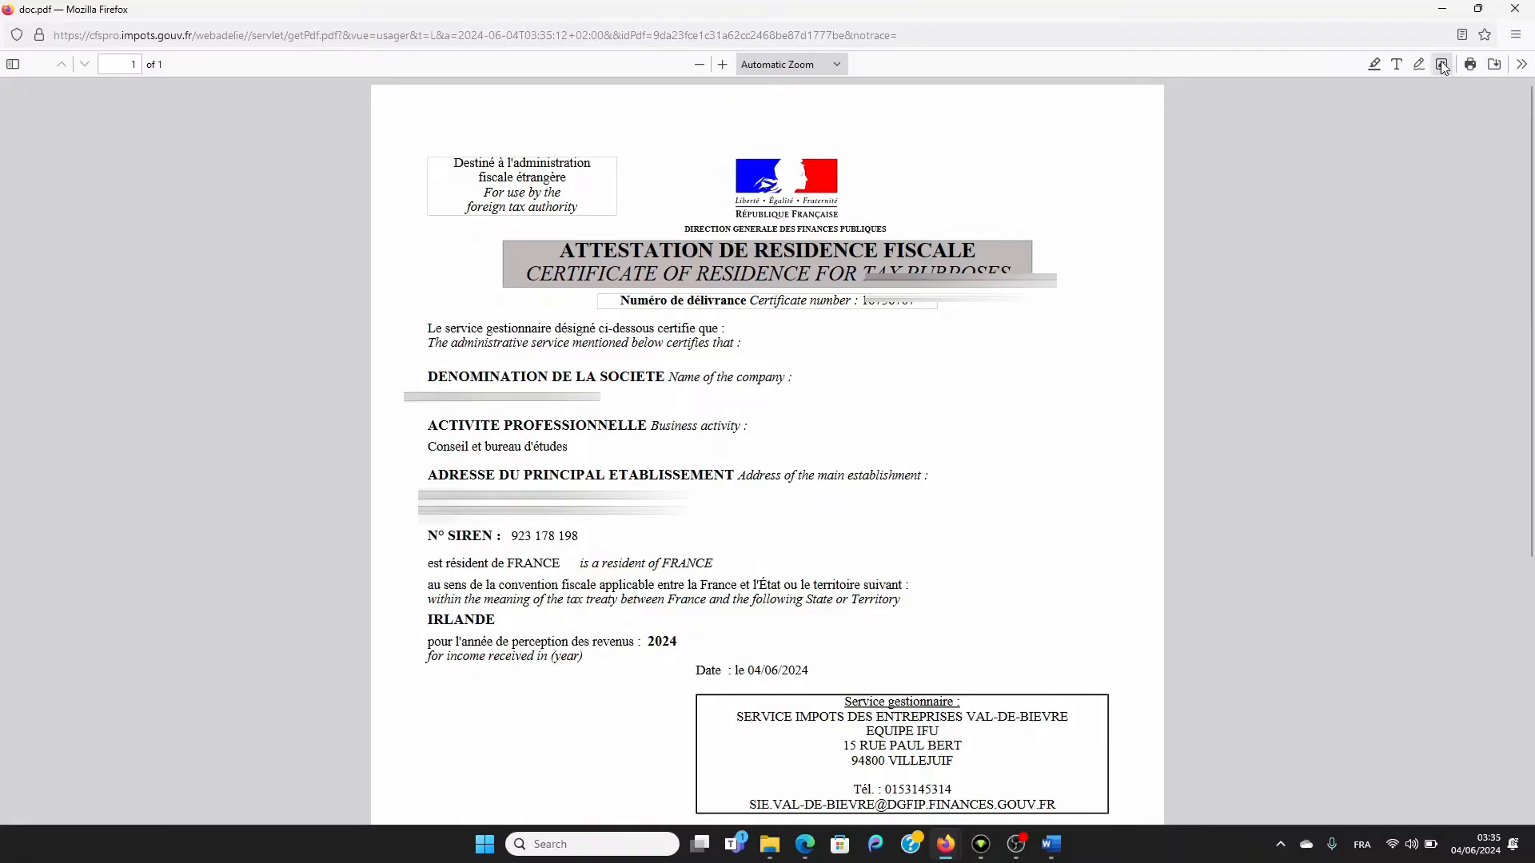
- Save the certificate PDF as doc in the Downloads folder and close the PDF window
{"action": "left_click", "coordinate": [1493, 66]}
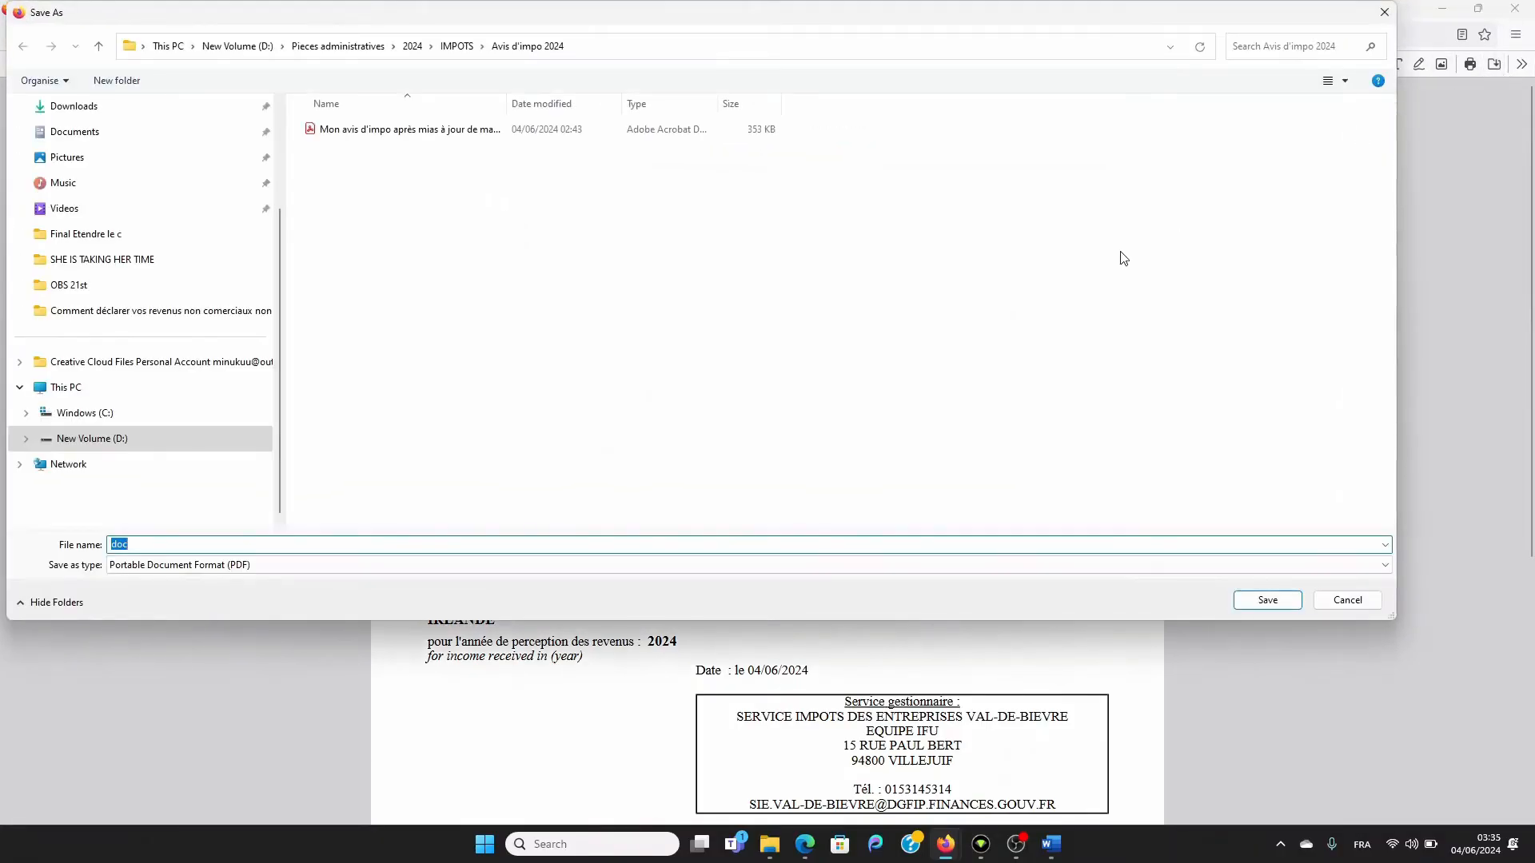
{"action": "scroll", "coordinate": [107, 212], "scroll_direction": "up", "scroll_amount": 2}
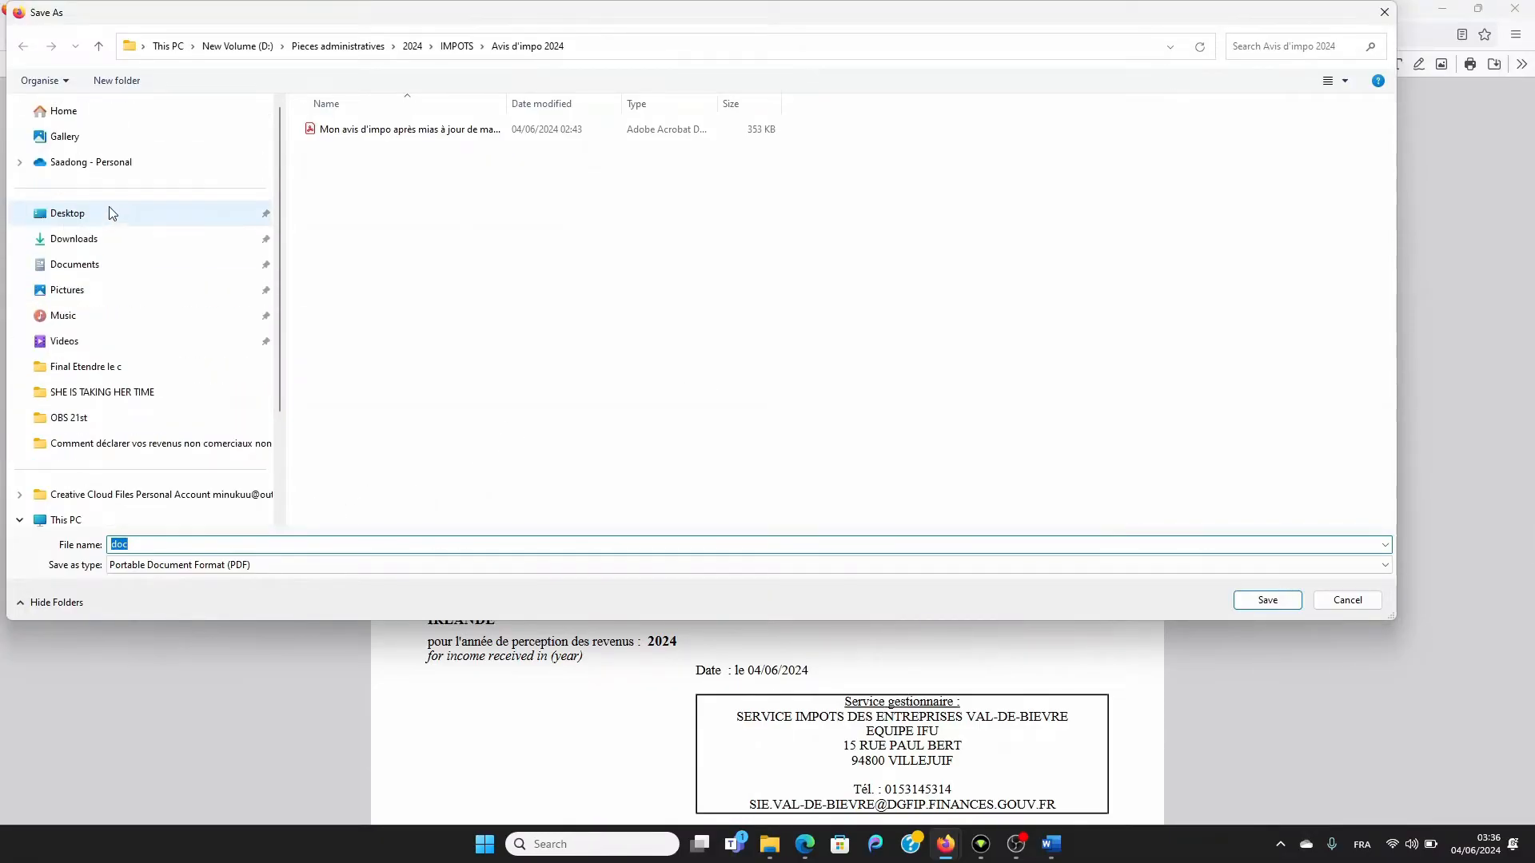
{"action": "left_click", "coordinate": [80, 241]}
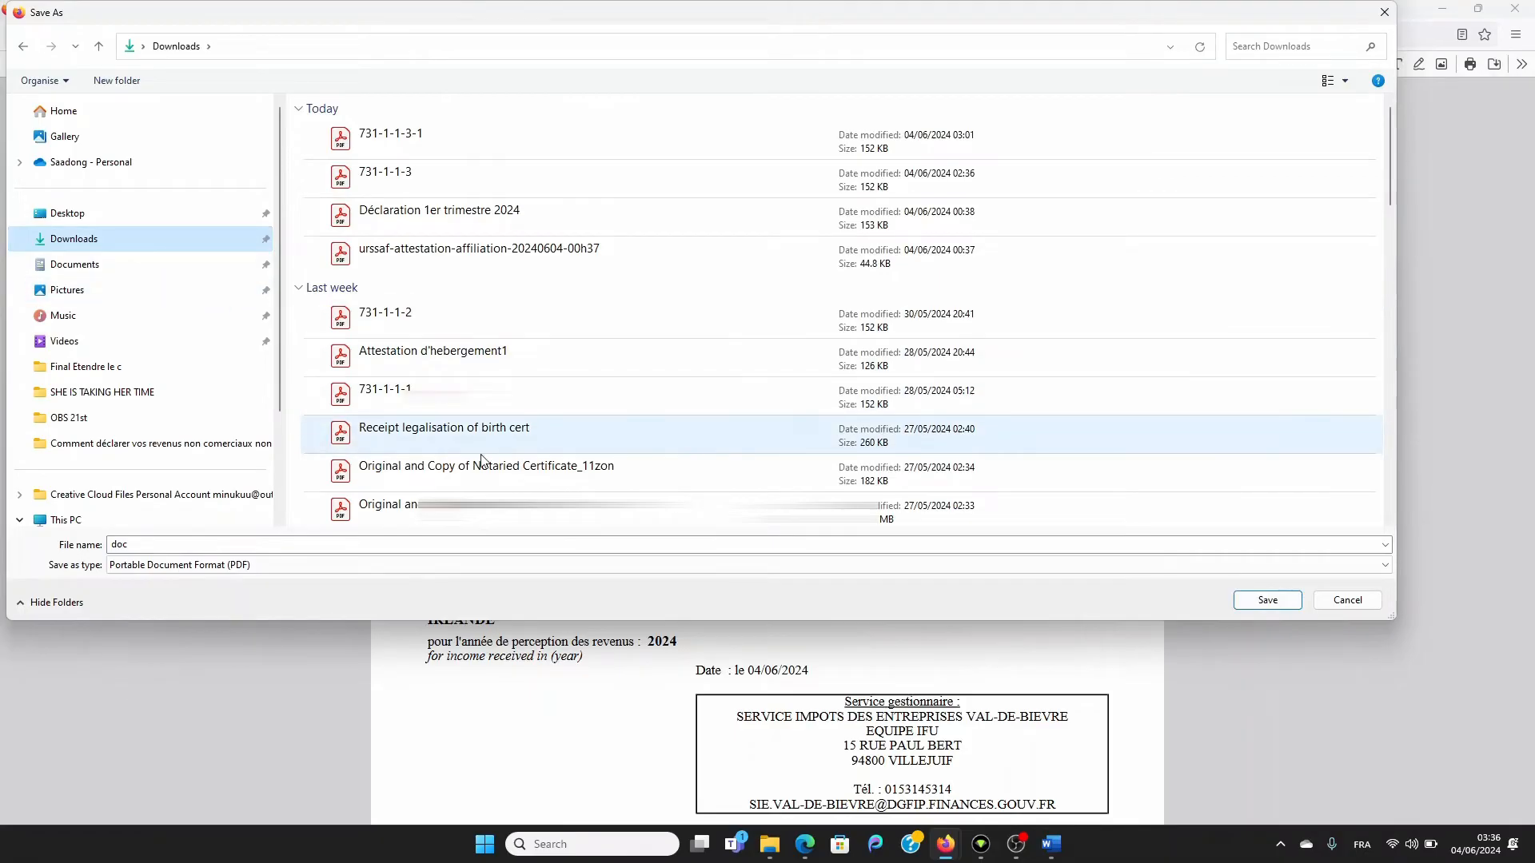
{"action": "double_click", "coordinate": [262, 544]}
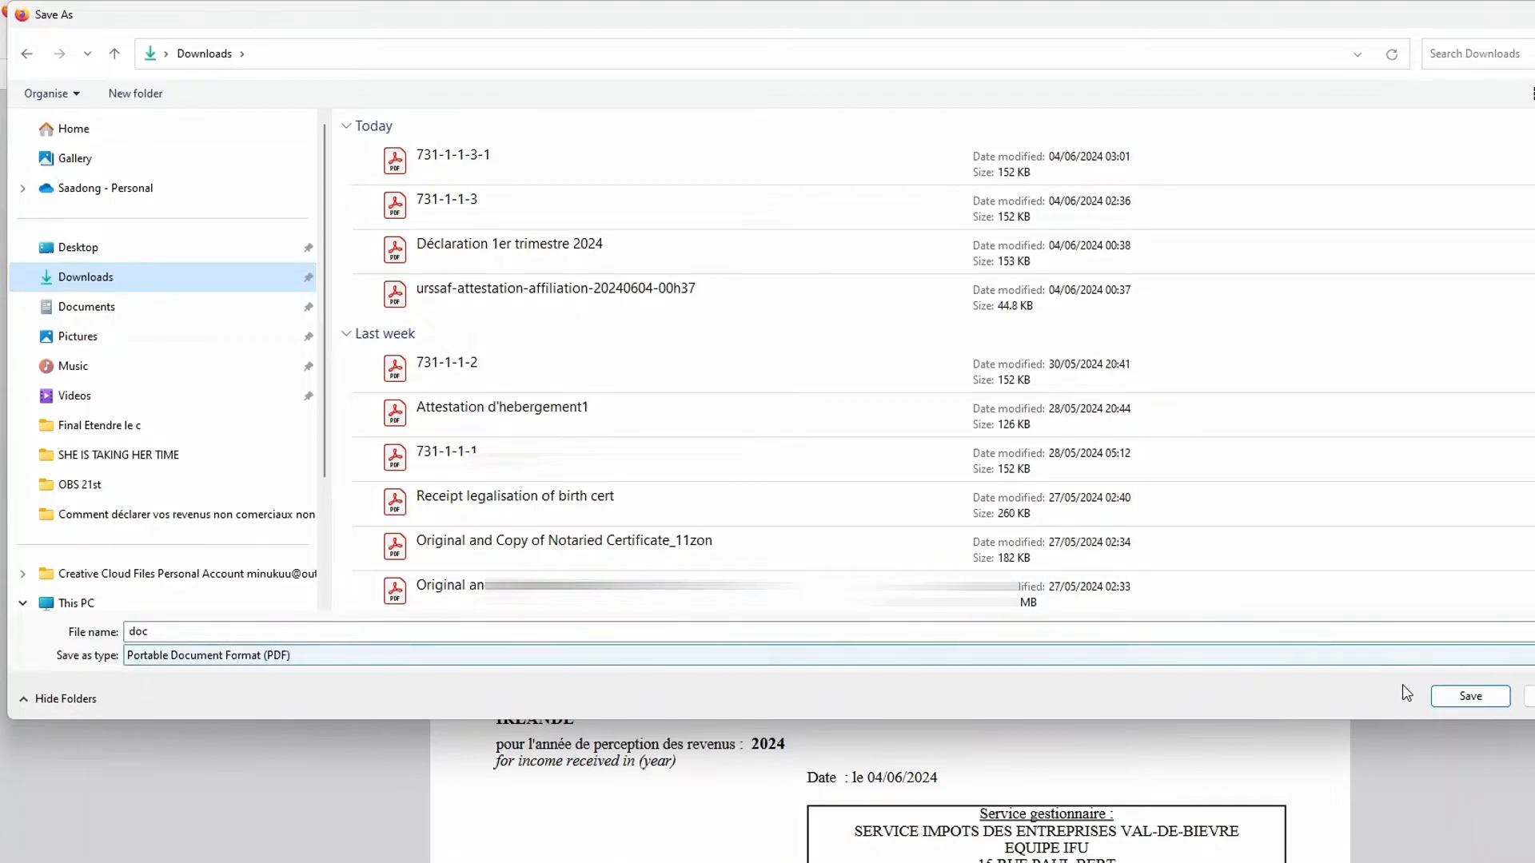
{"action": "left_click", "coordinate": [1471, 697]}
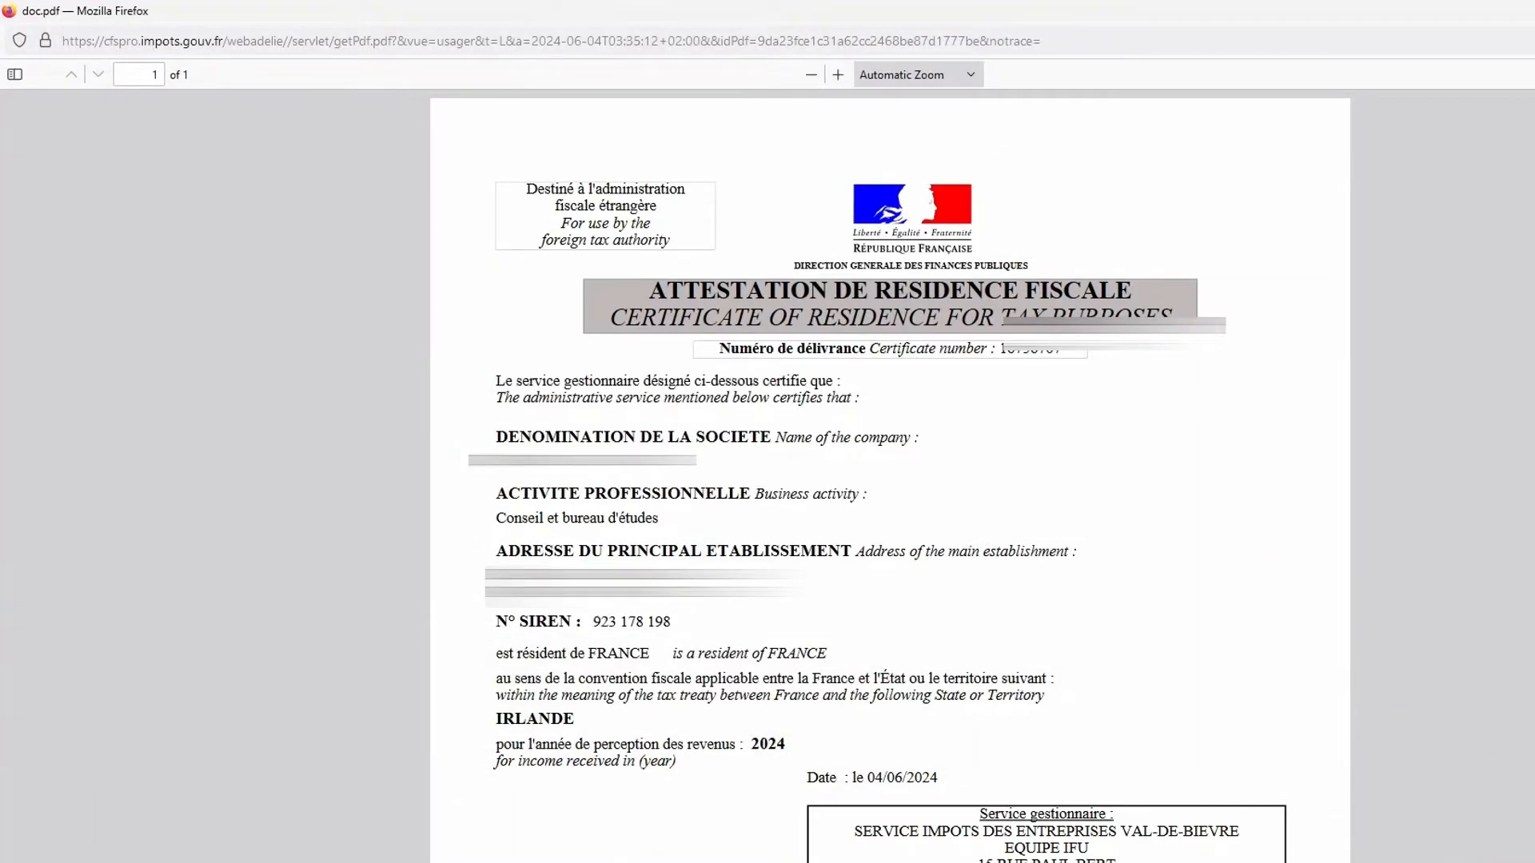
{"action": "left_click", "coordinate": [1528, 11]}
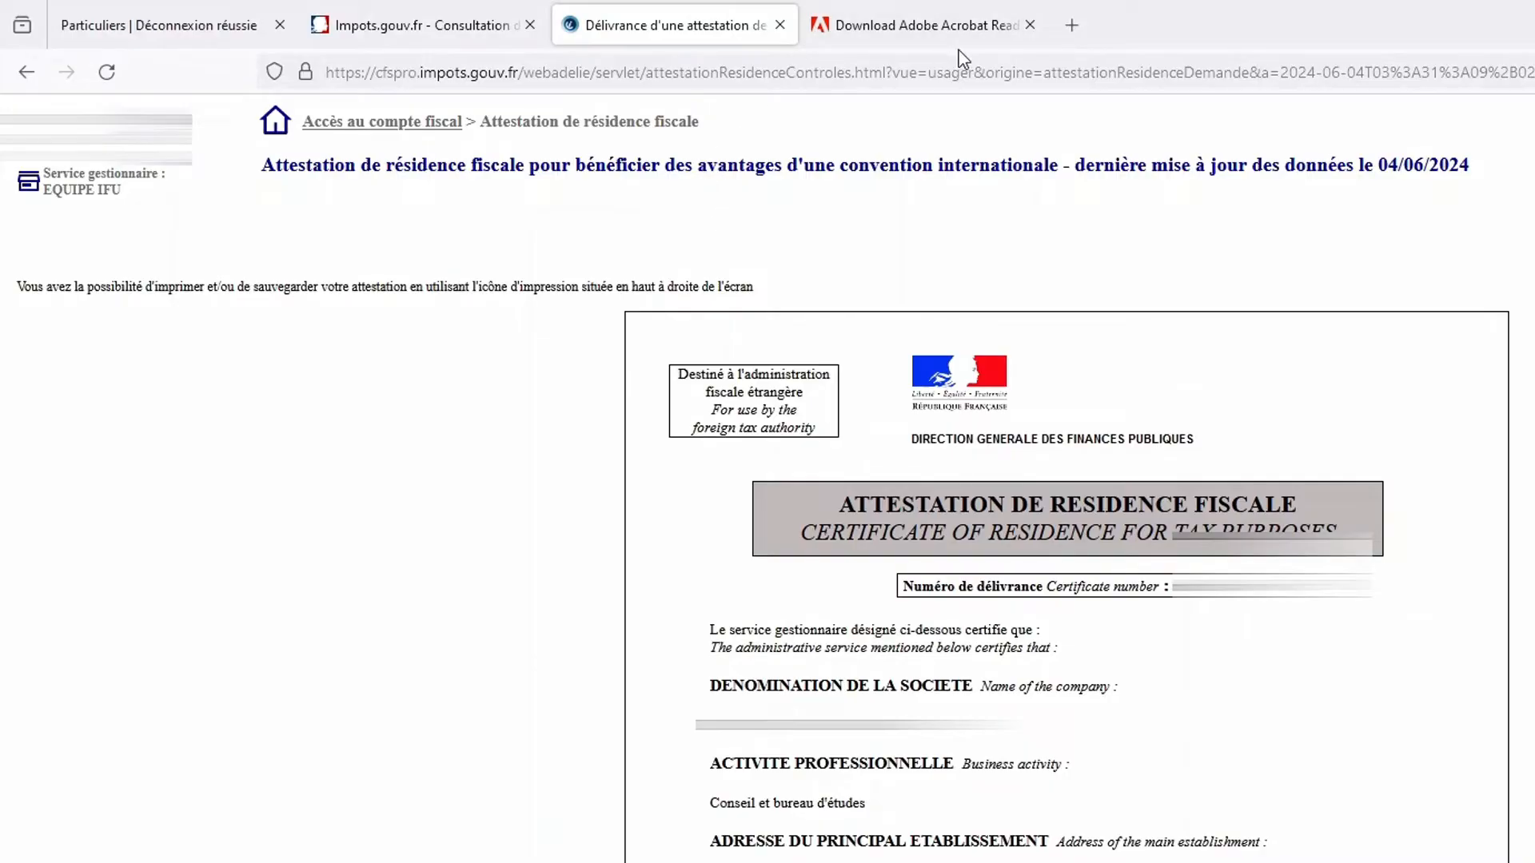
- Search Google in a new browser tab for "formulaire 731 certificat de residence fiscale"
{"action": "left_click", "coordinate": [1072, 26]}
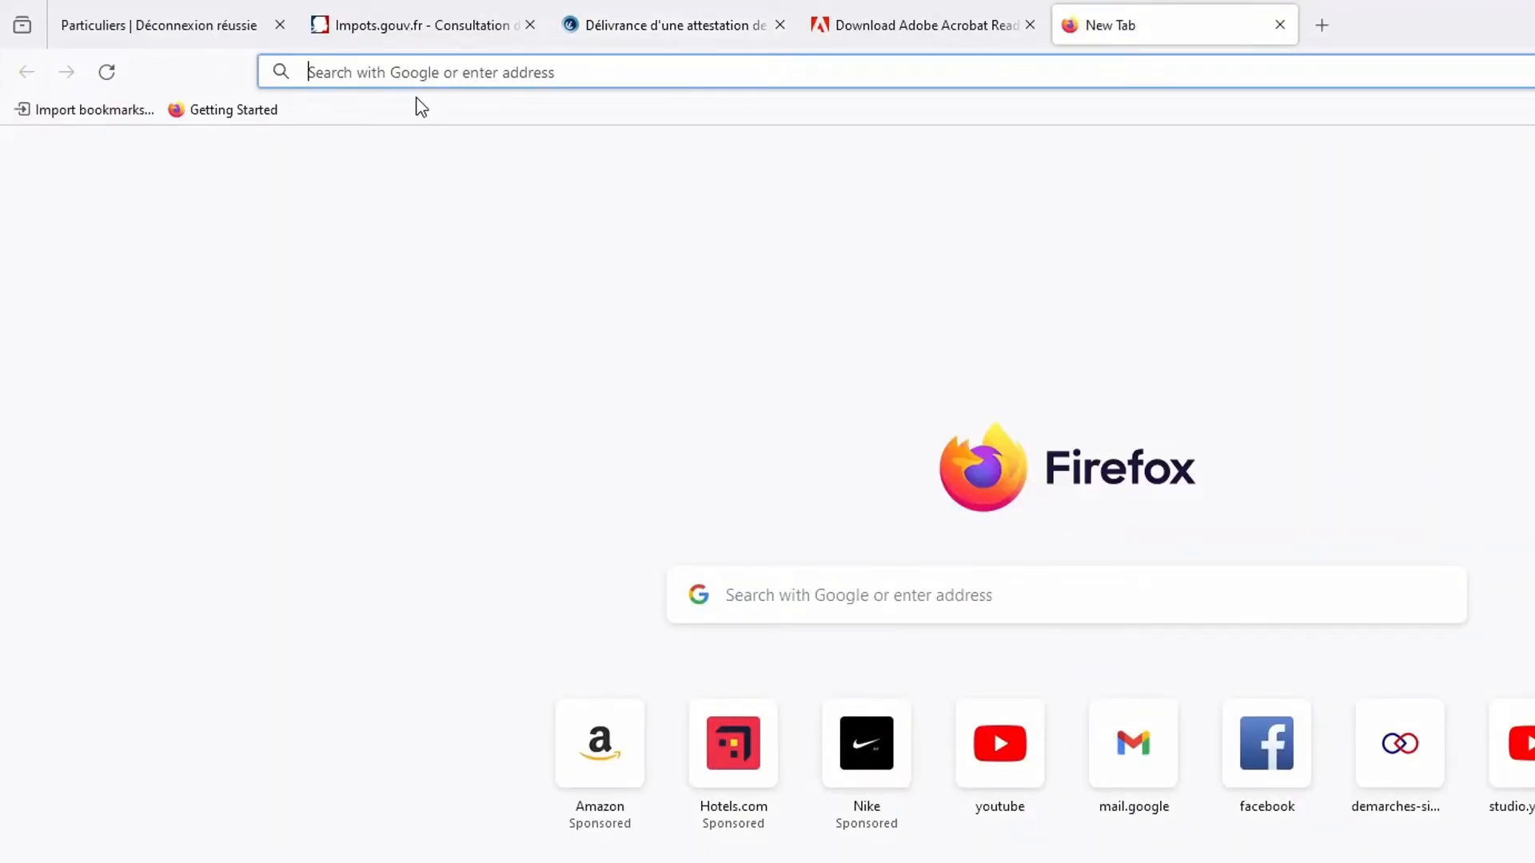
{"action": "type", "text": "f"}
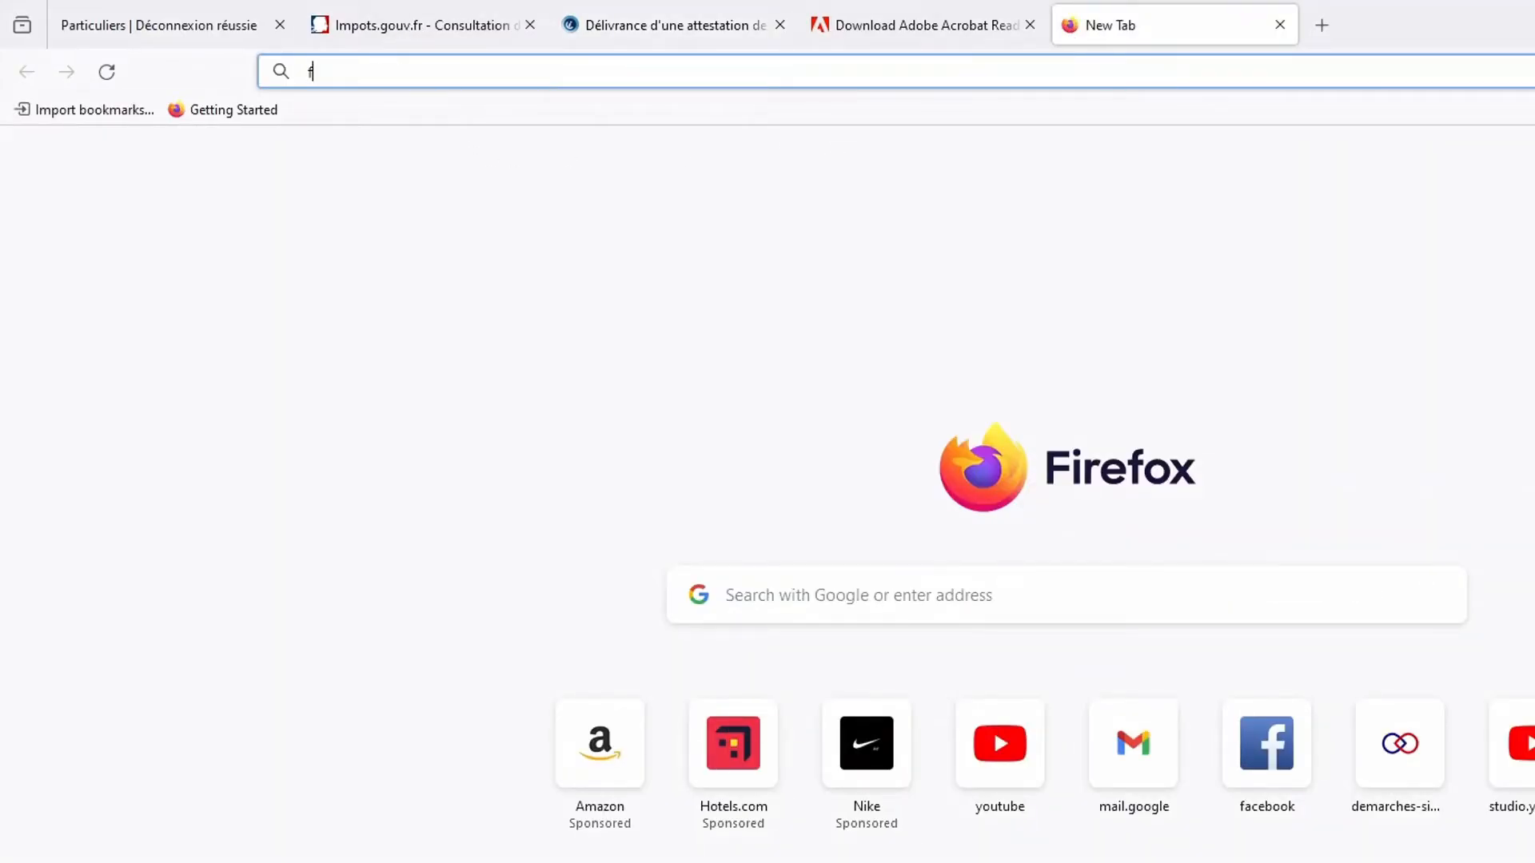
{"action": "type", "text": "orm"}
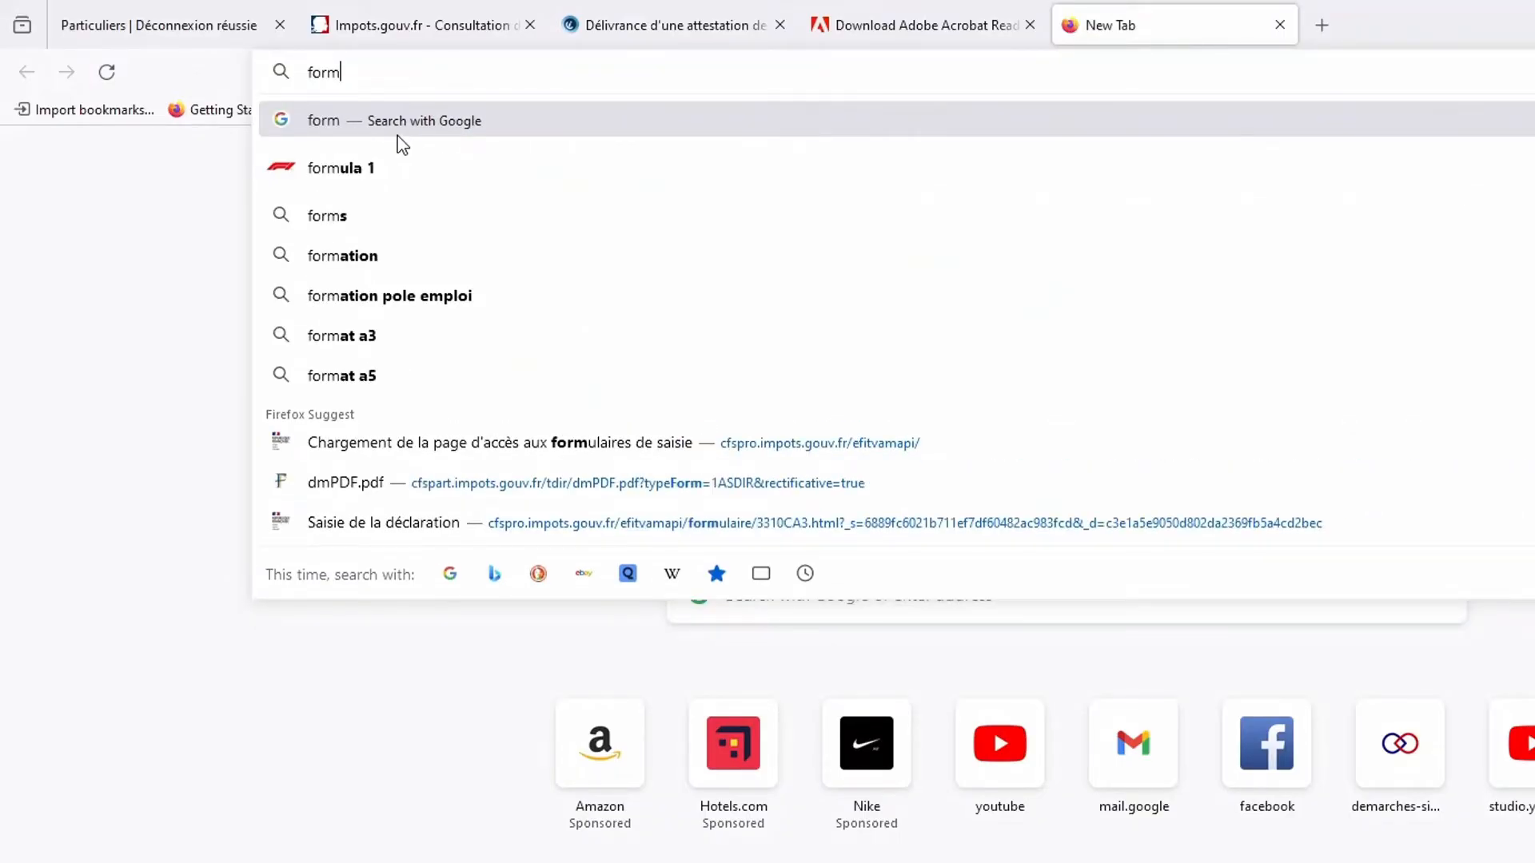
{"action": "type", "text": "ula"}
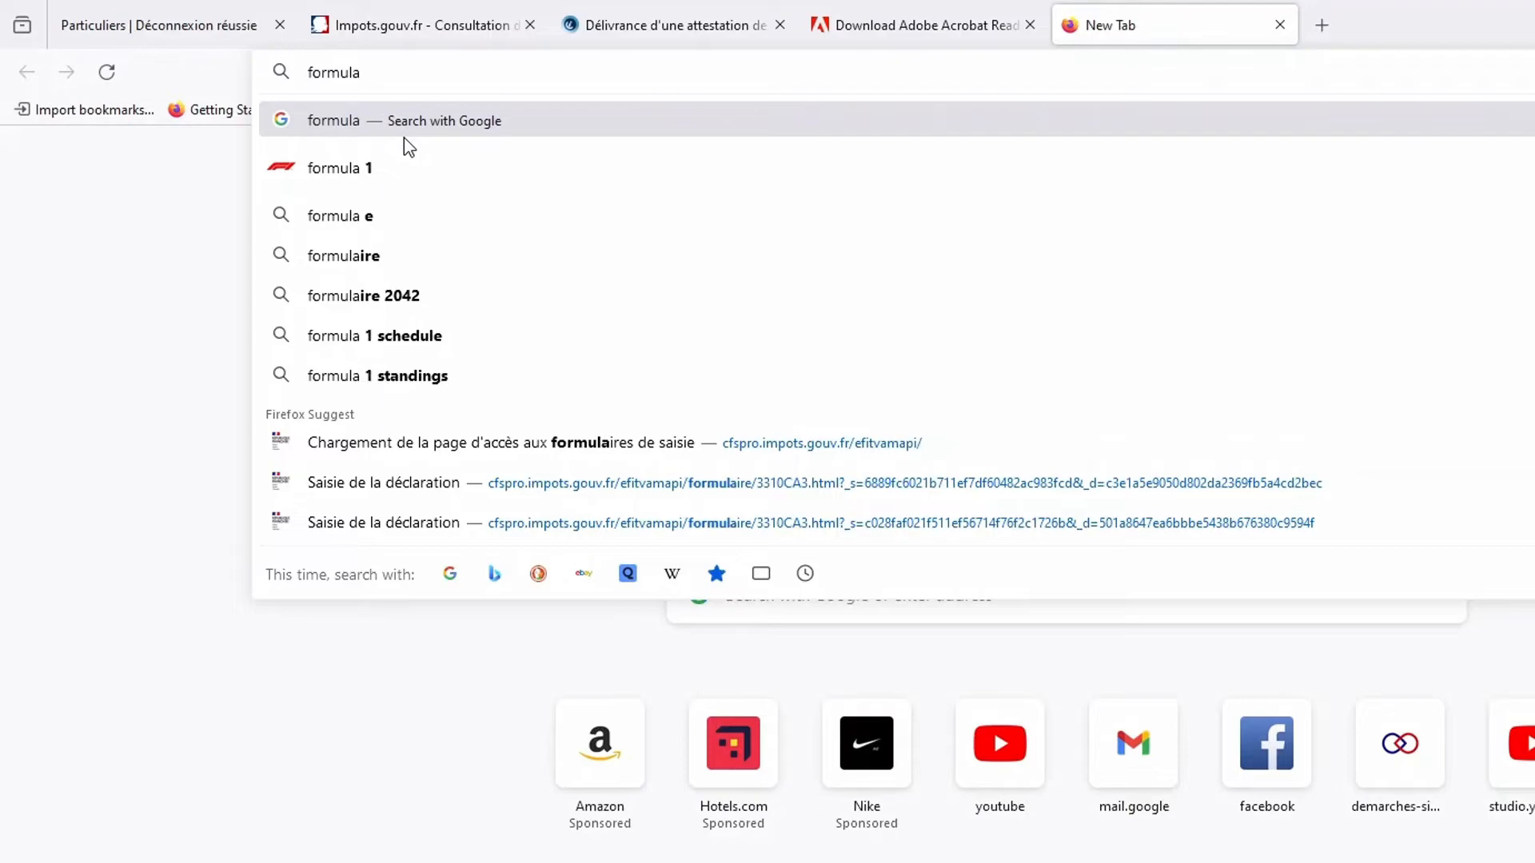
{"action": "type", "text": "ire"}
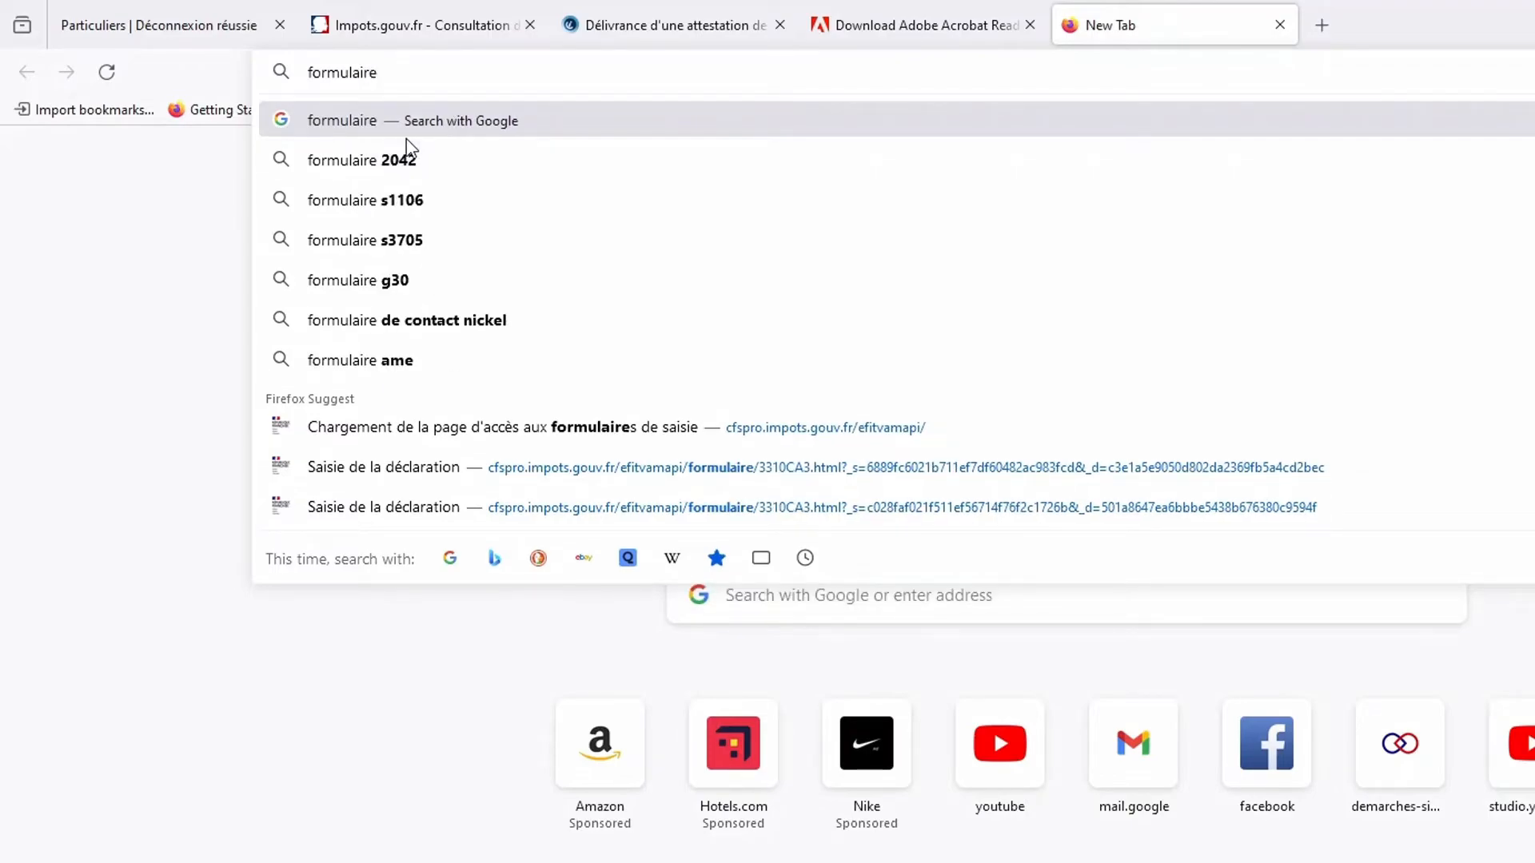
{"action": "type", "text": " 7"}
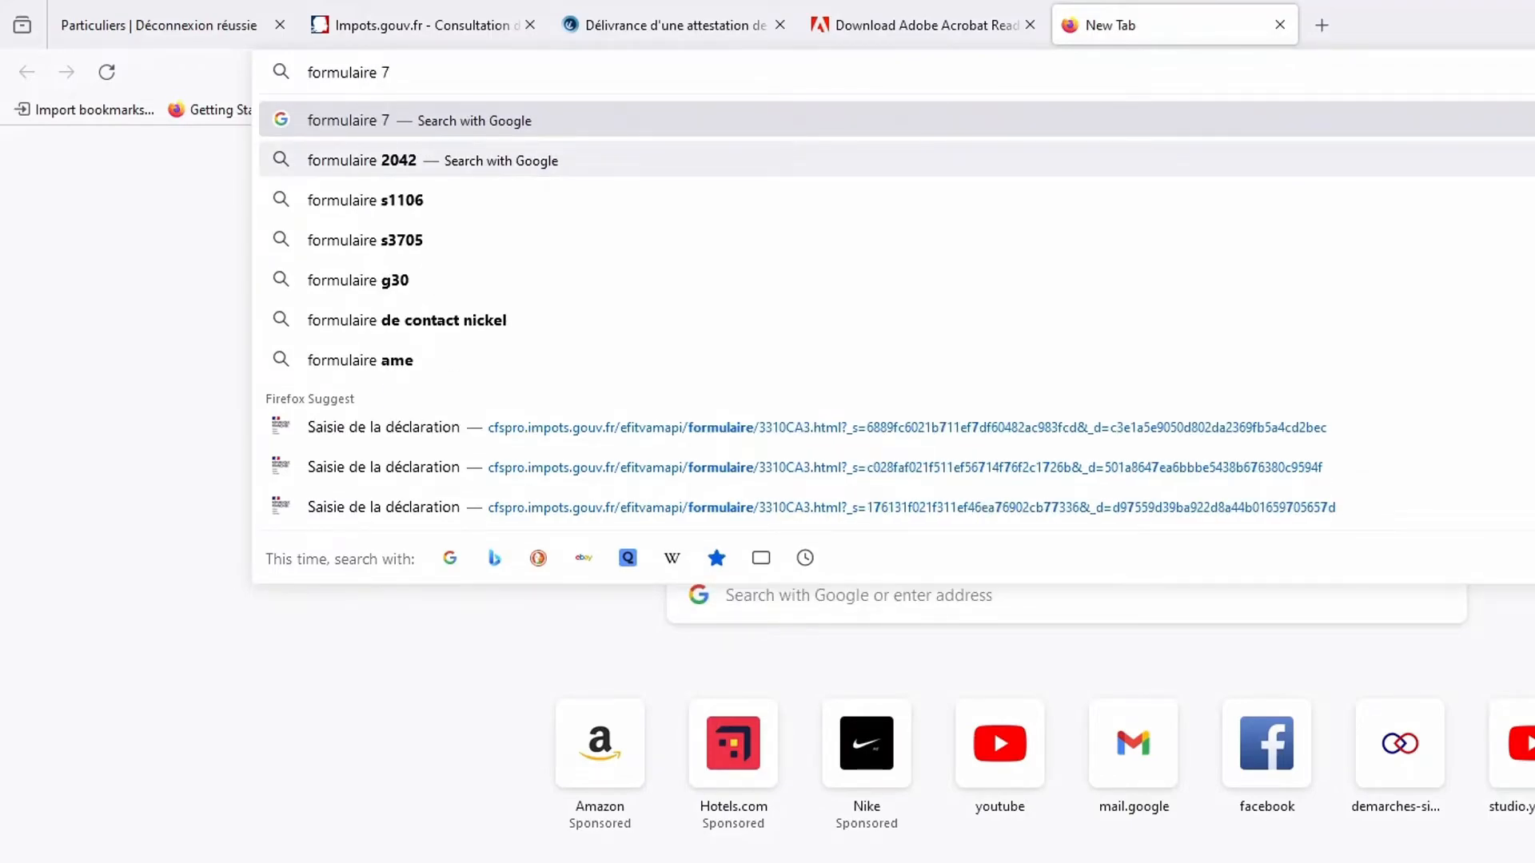
{"action": "type", "text": "3"}
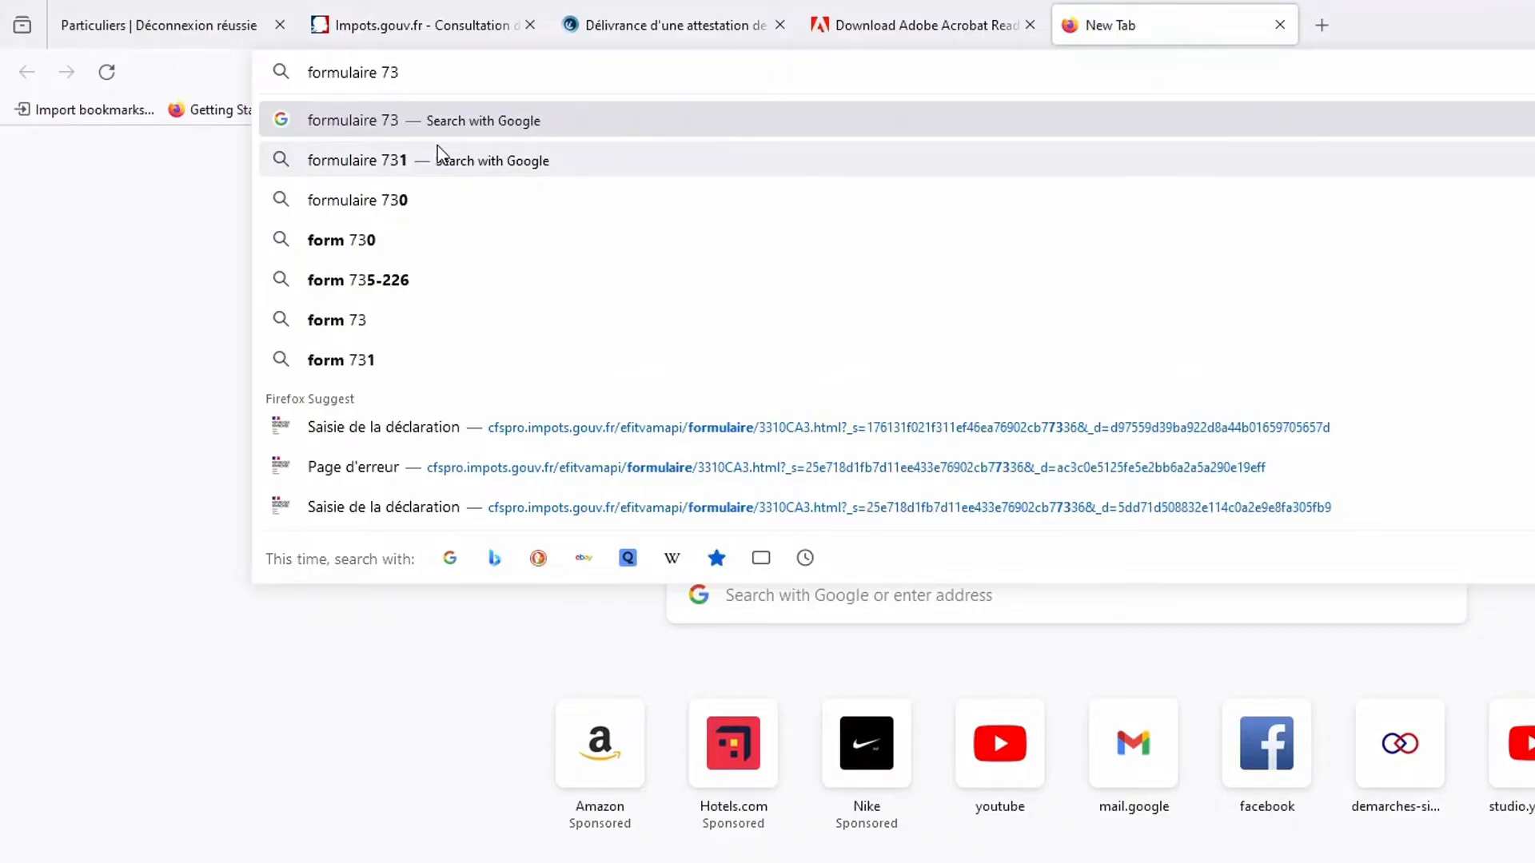
{"action": "type", "text": "1"}
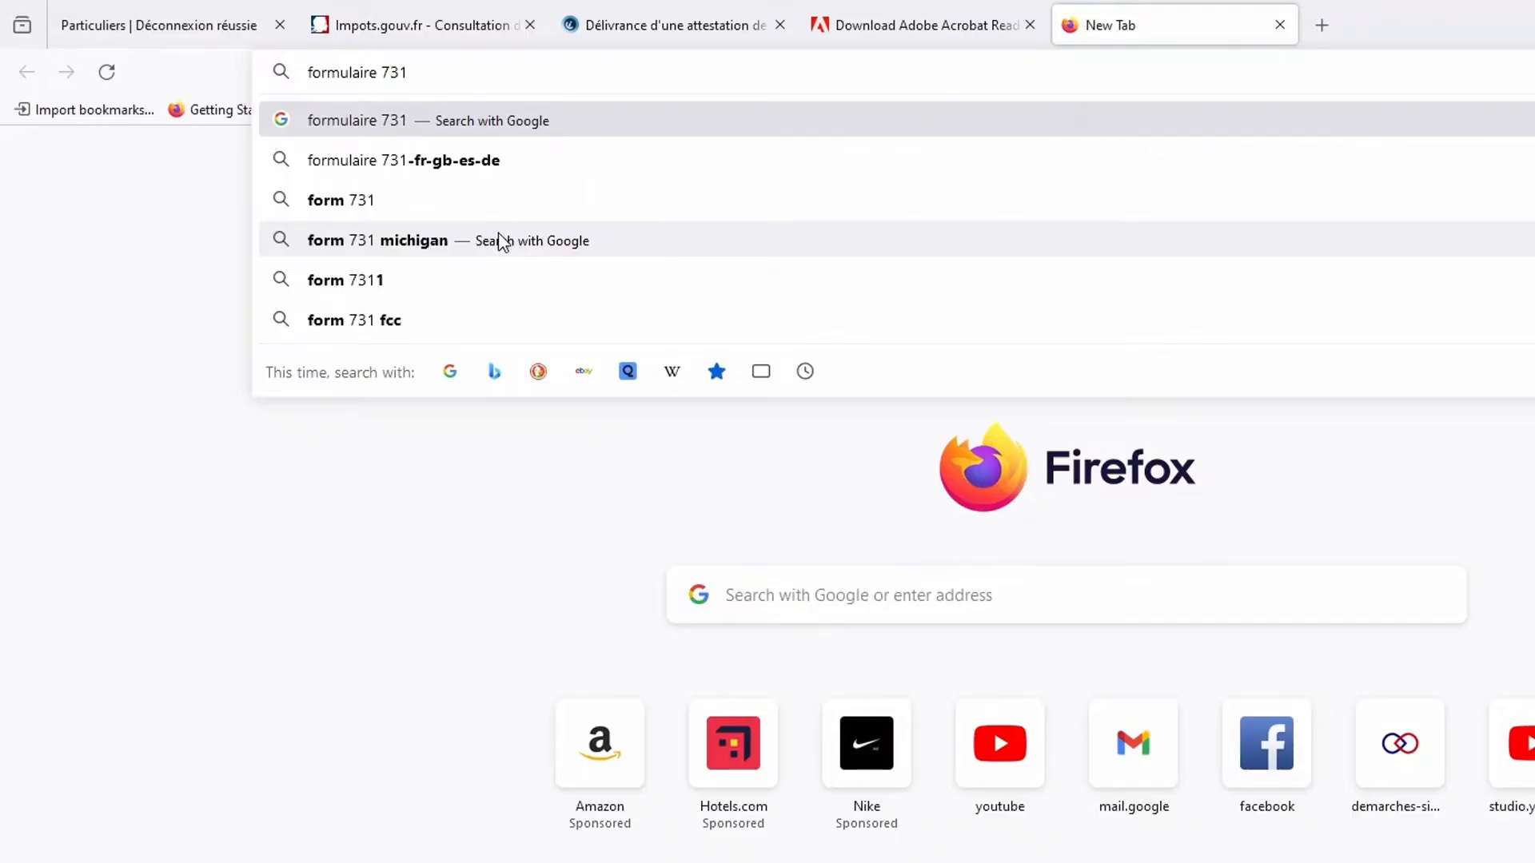
{"action": "type", "text": "certi"}
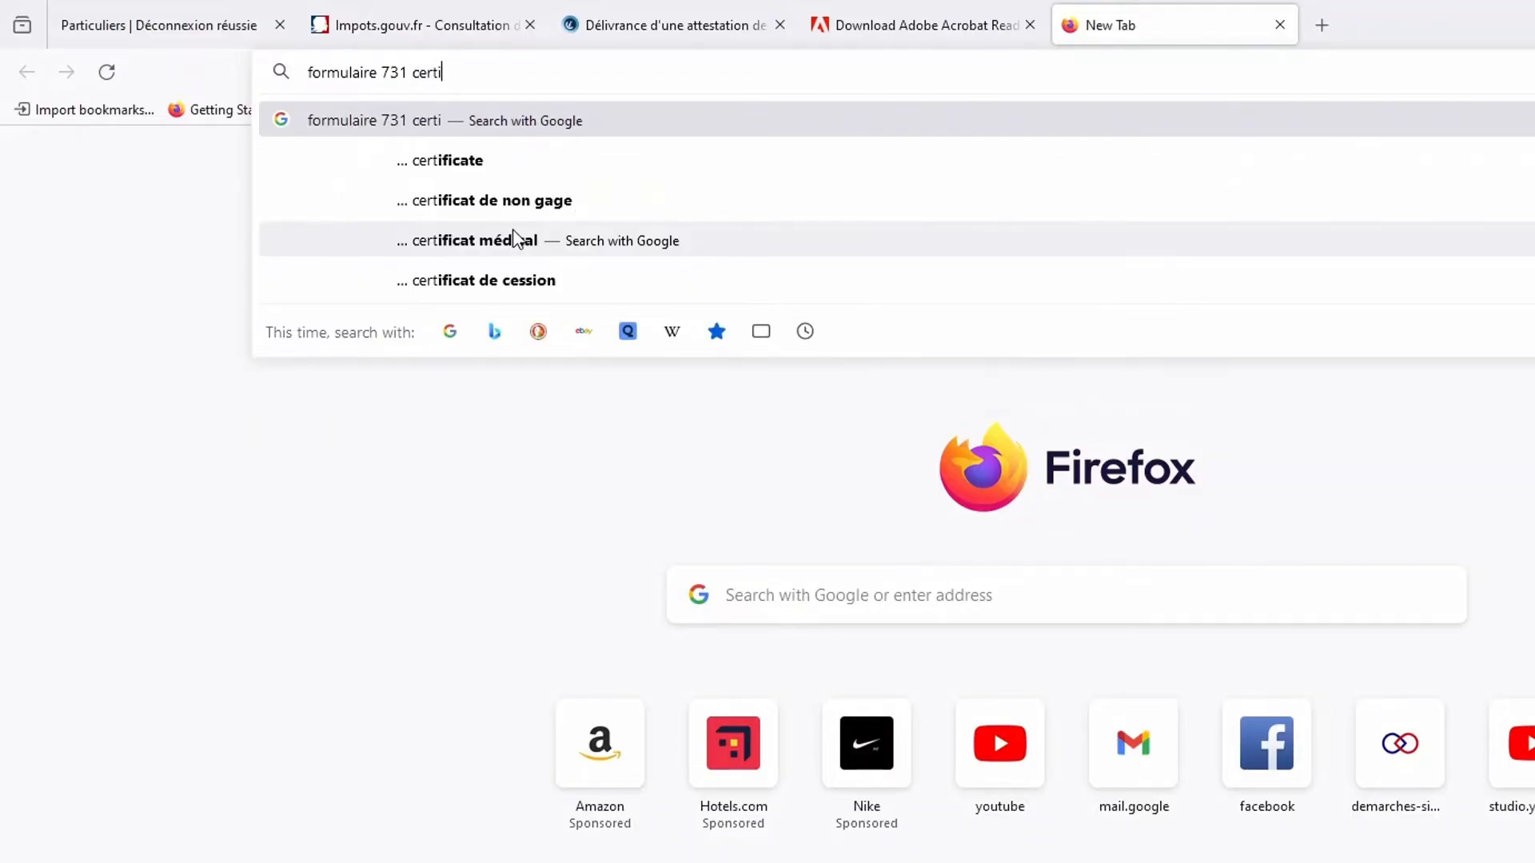
{"action": "type", "text": "ficat de re"}
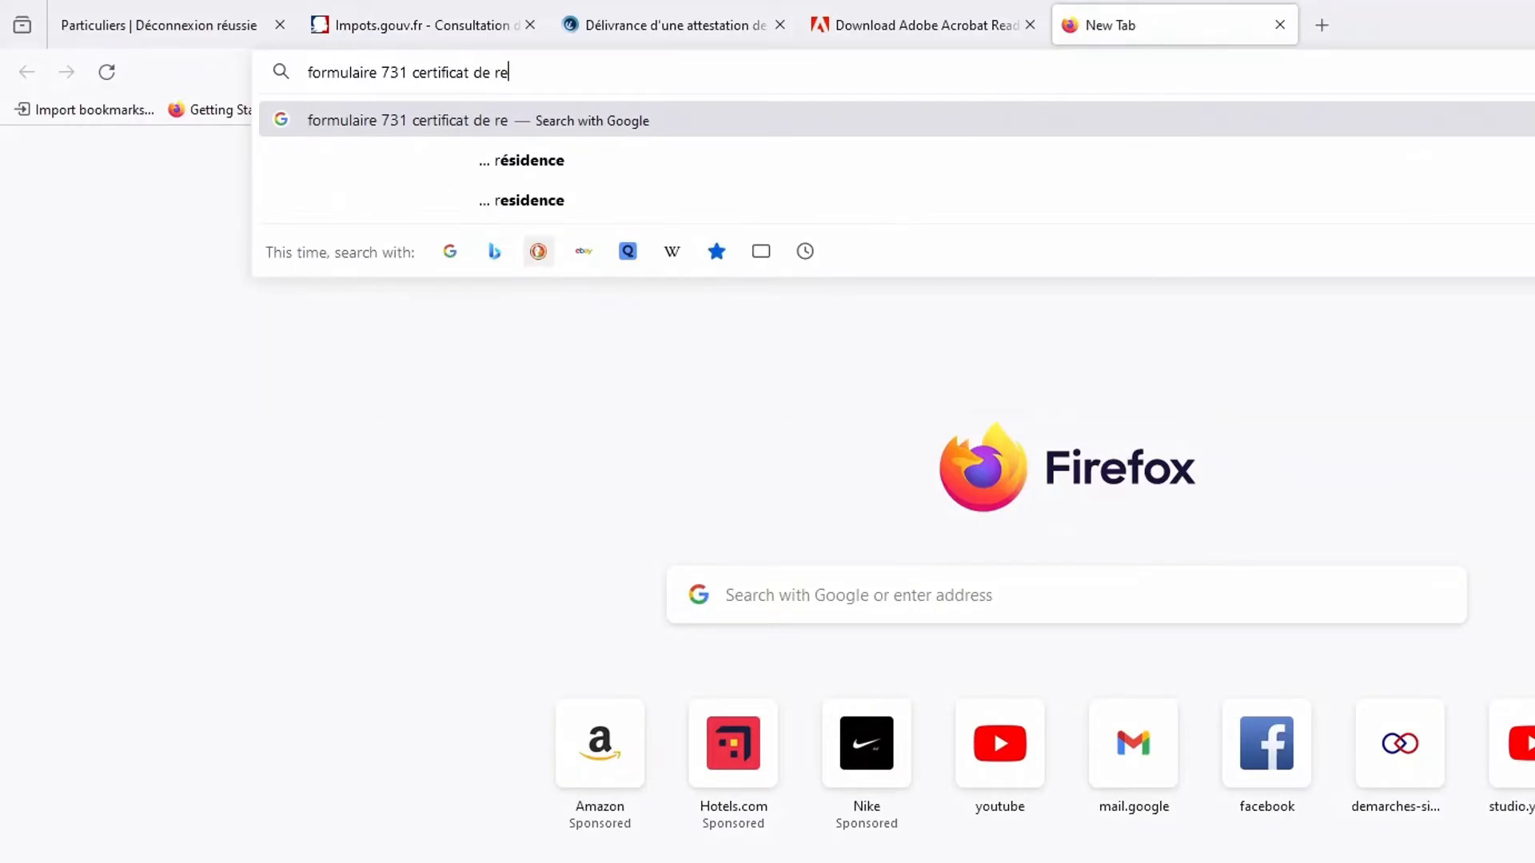
{"action": "type", "text": "sidence"}
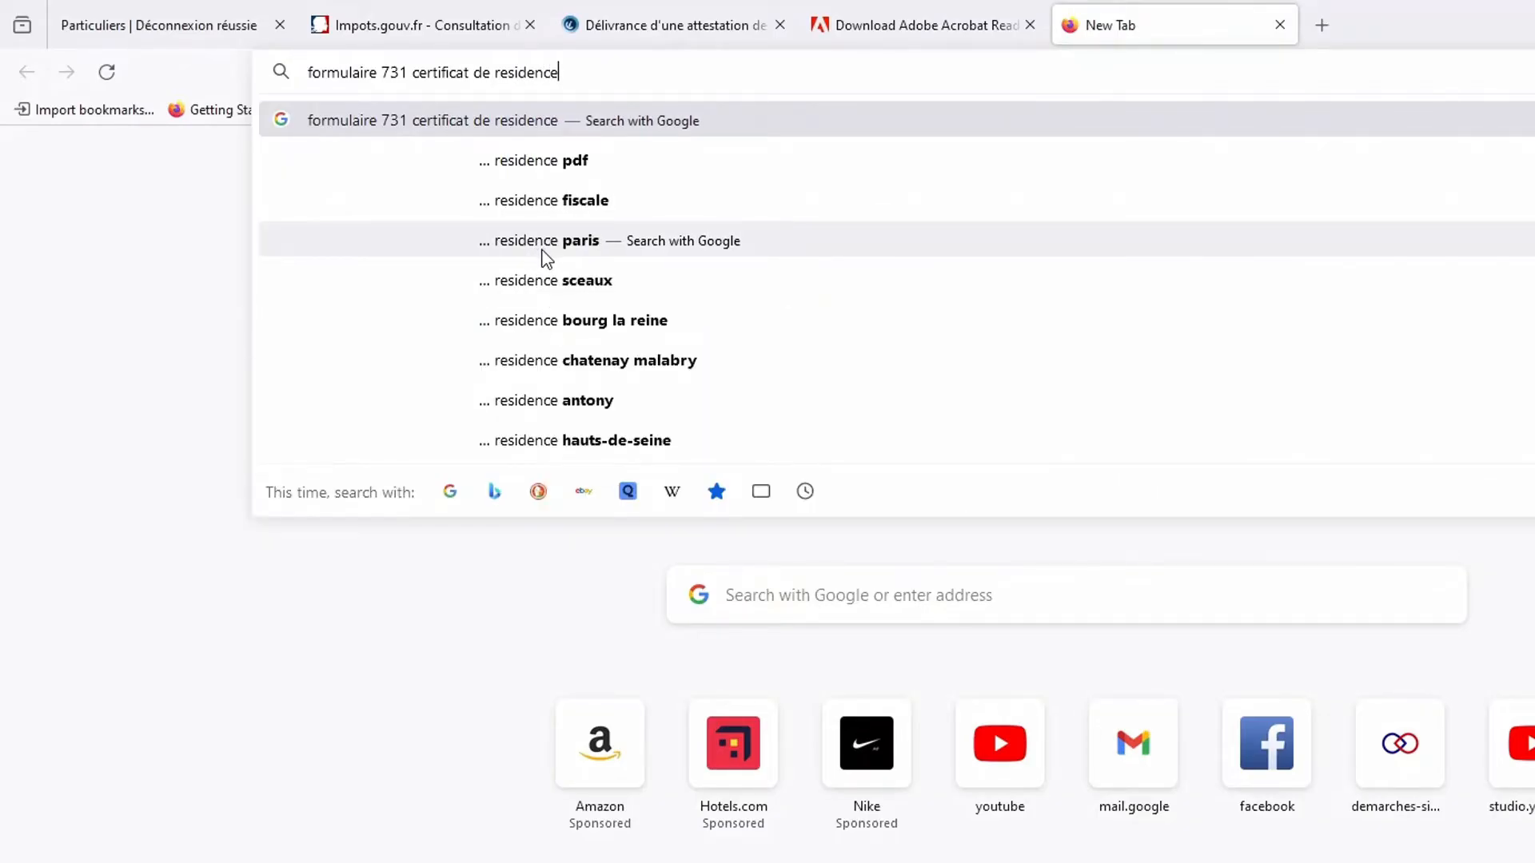
{"action": "left_click", "coordinate": [599, 214]}
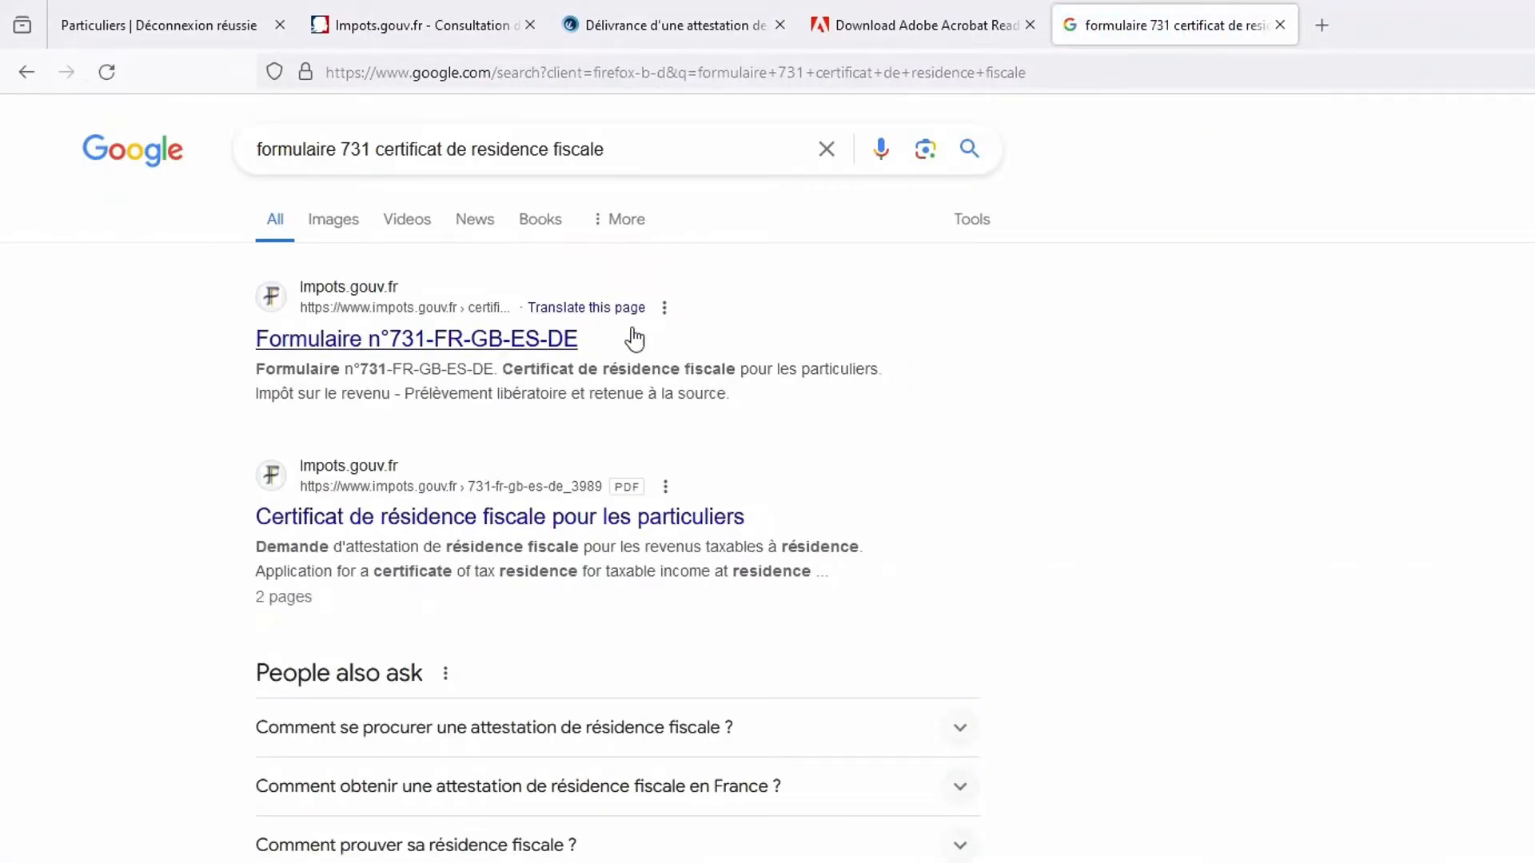
- Open the impots.gouv.fr page for Formulaire n°731-FR-GB-ES-DE and its Formulaire 731 PDF, and skim the document
{"action": "left_click", "coordinate": [424, 345]}
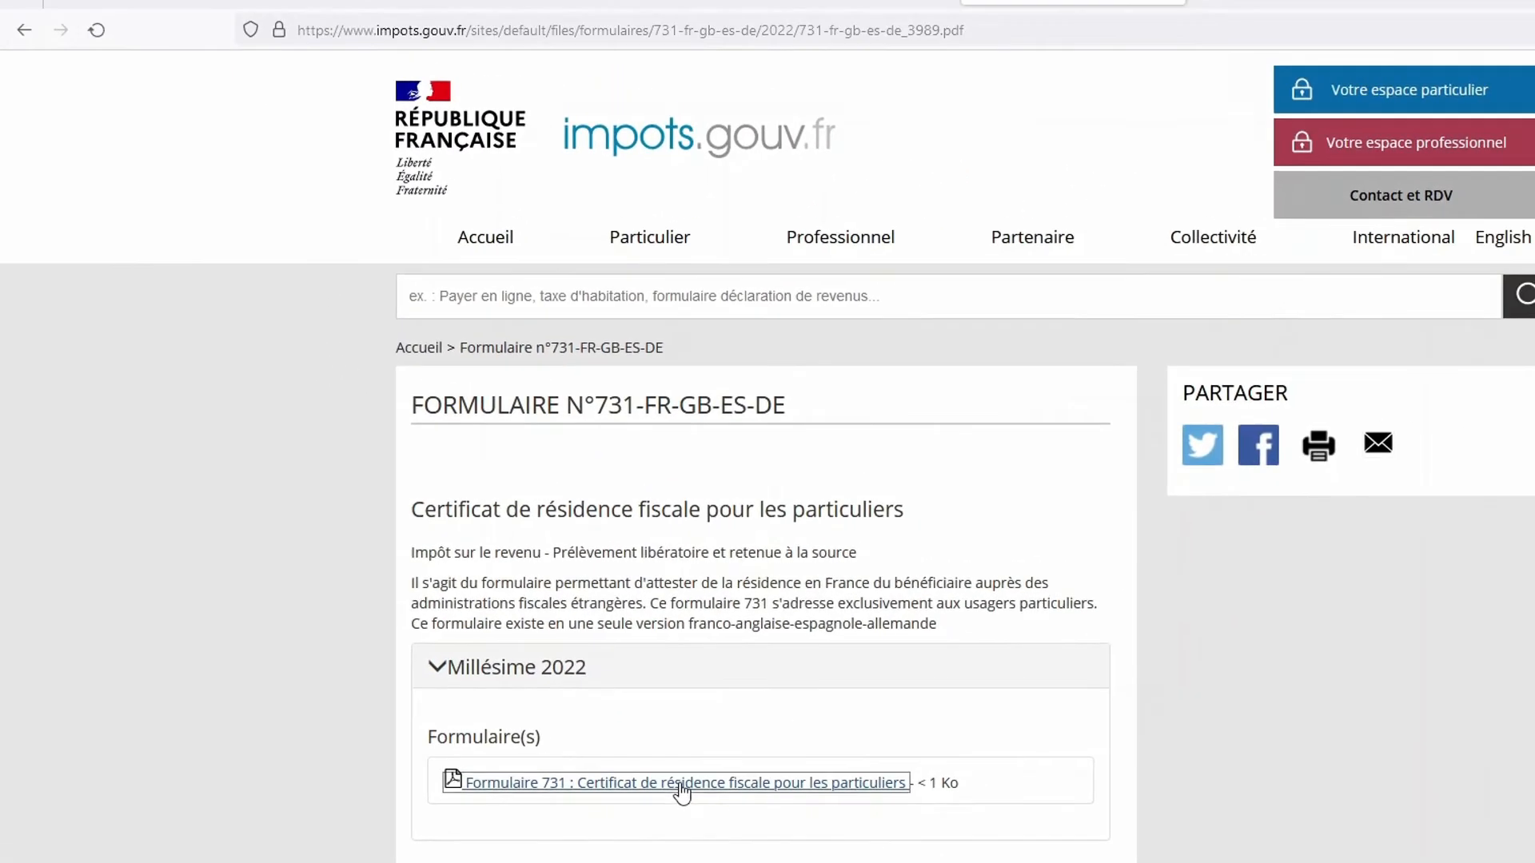
{"action": "left_click", "coordinate": [743, 755]}
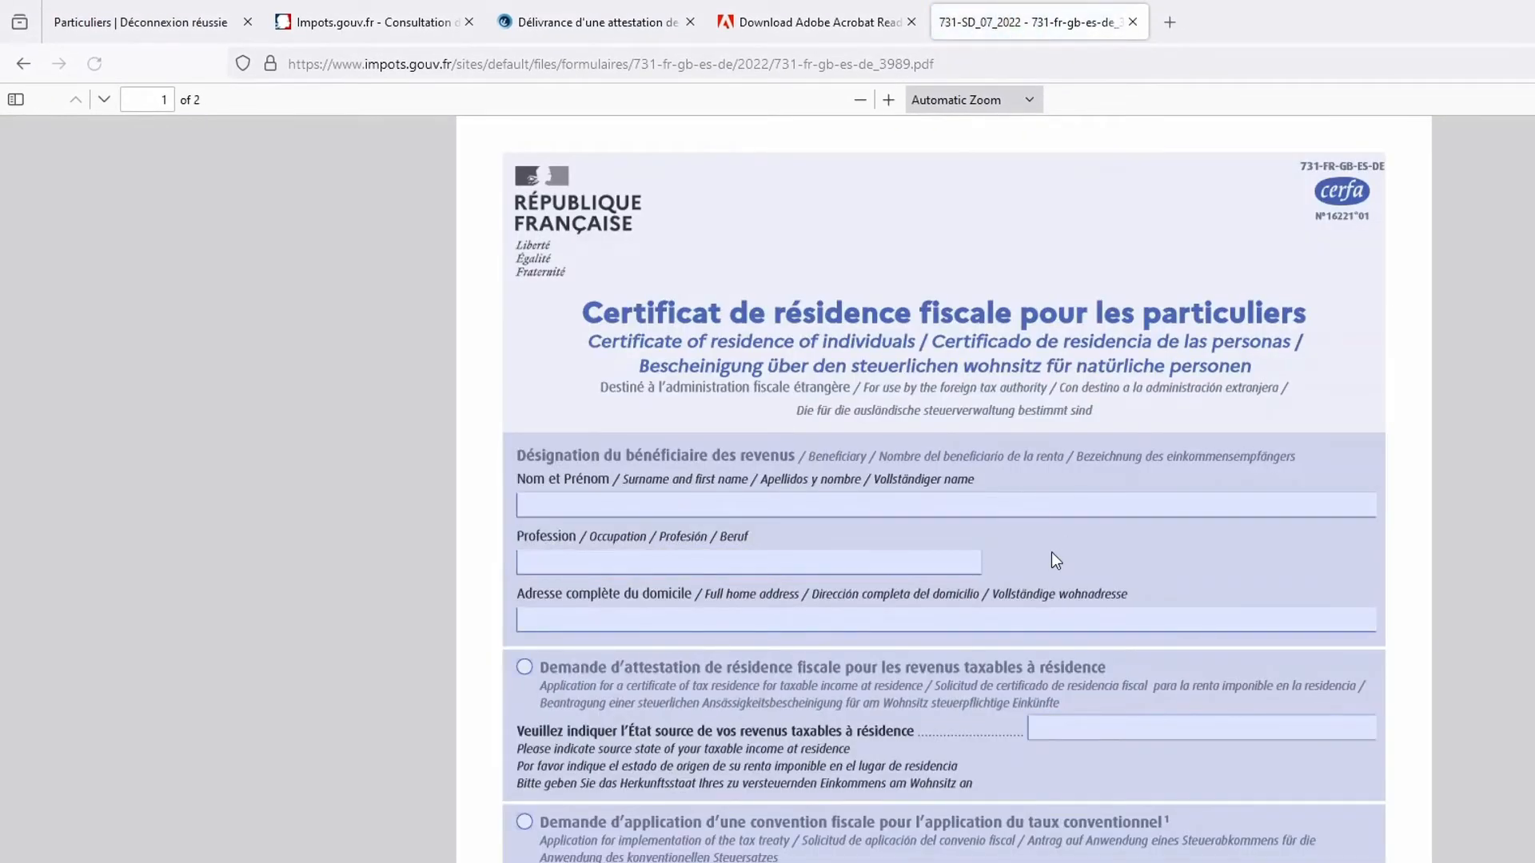
{"action": "scroll", "coordinate": [1047, 555], "scroll_direction": "down", "scroll_amount": 3}
{"action": "scroll", "coordinate": [1039, 555], "scroll_direction": "down", "scroll_amount": 8}
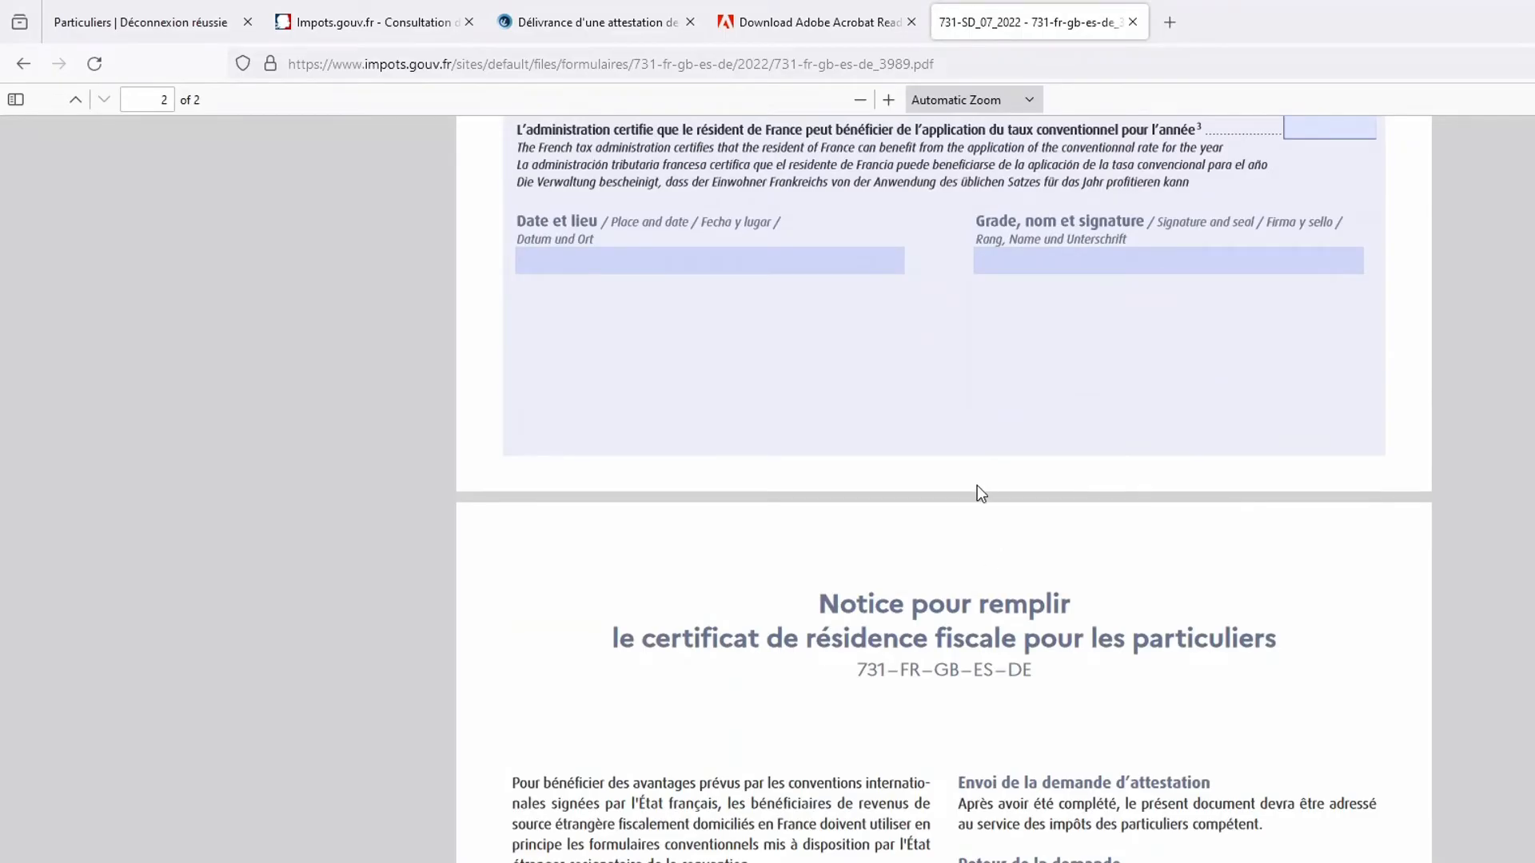
{"action": "scroll", "coordinate": [976, 490], "scroll_direction": "up", "scroll_amount": 6}
{"action": "scroll", "coordinate": [971, 496], "scroll_direction": "up", "scroll_amount": 5}
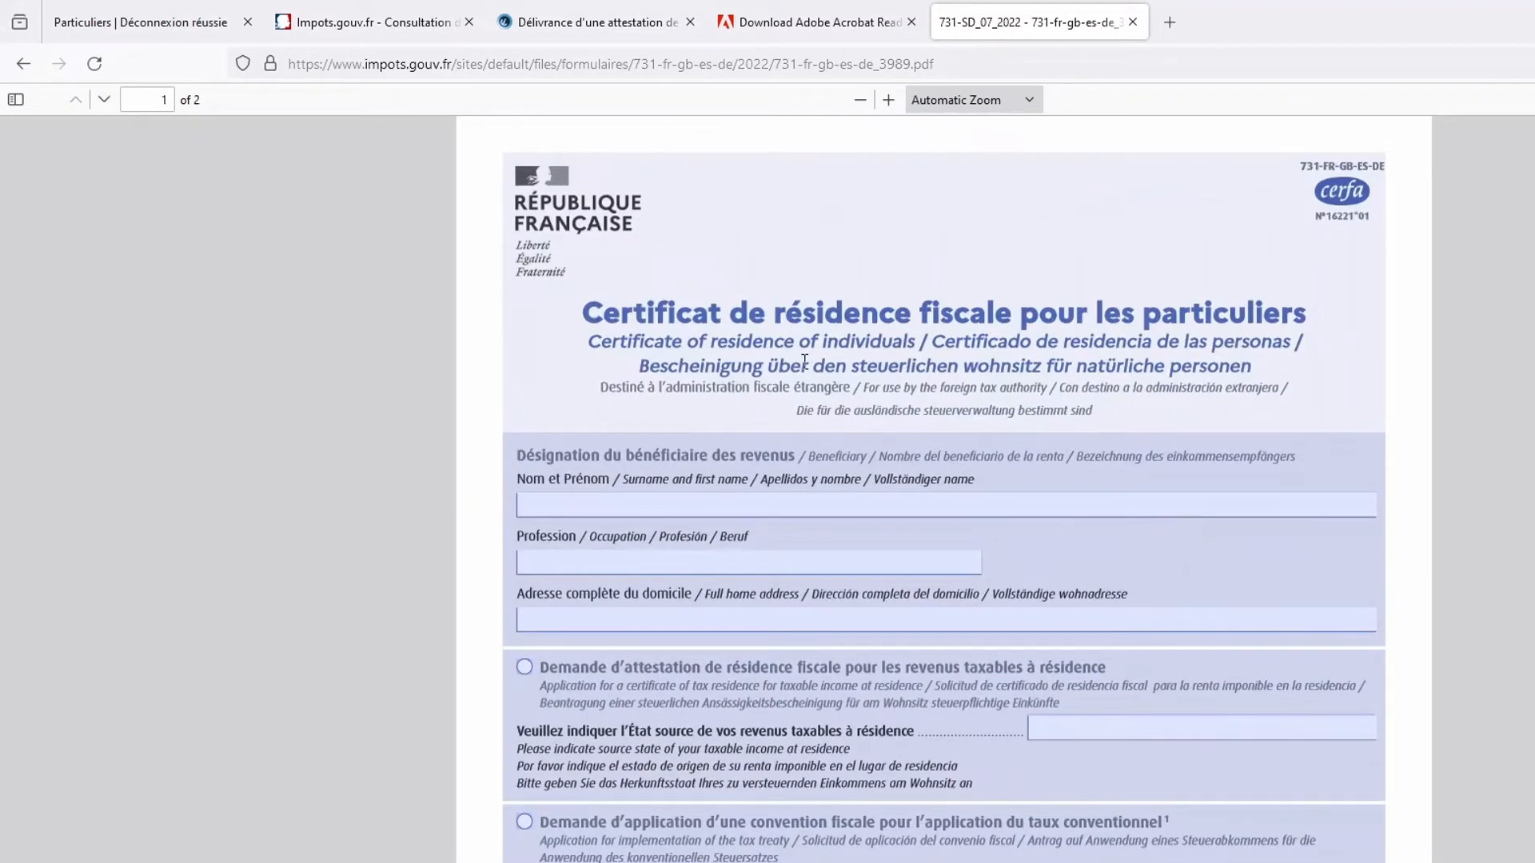
- Enter the beneficiary's name in the Nom et Prénom field of the certificate form
{"action": "left_click", "coordinate": [680, 505]}
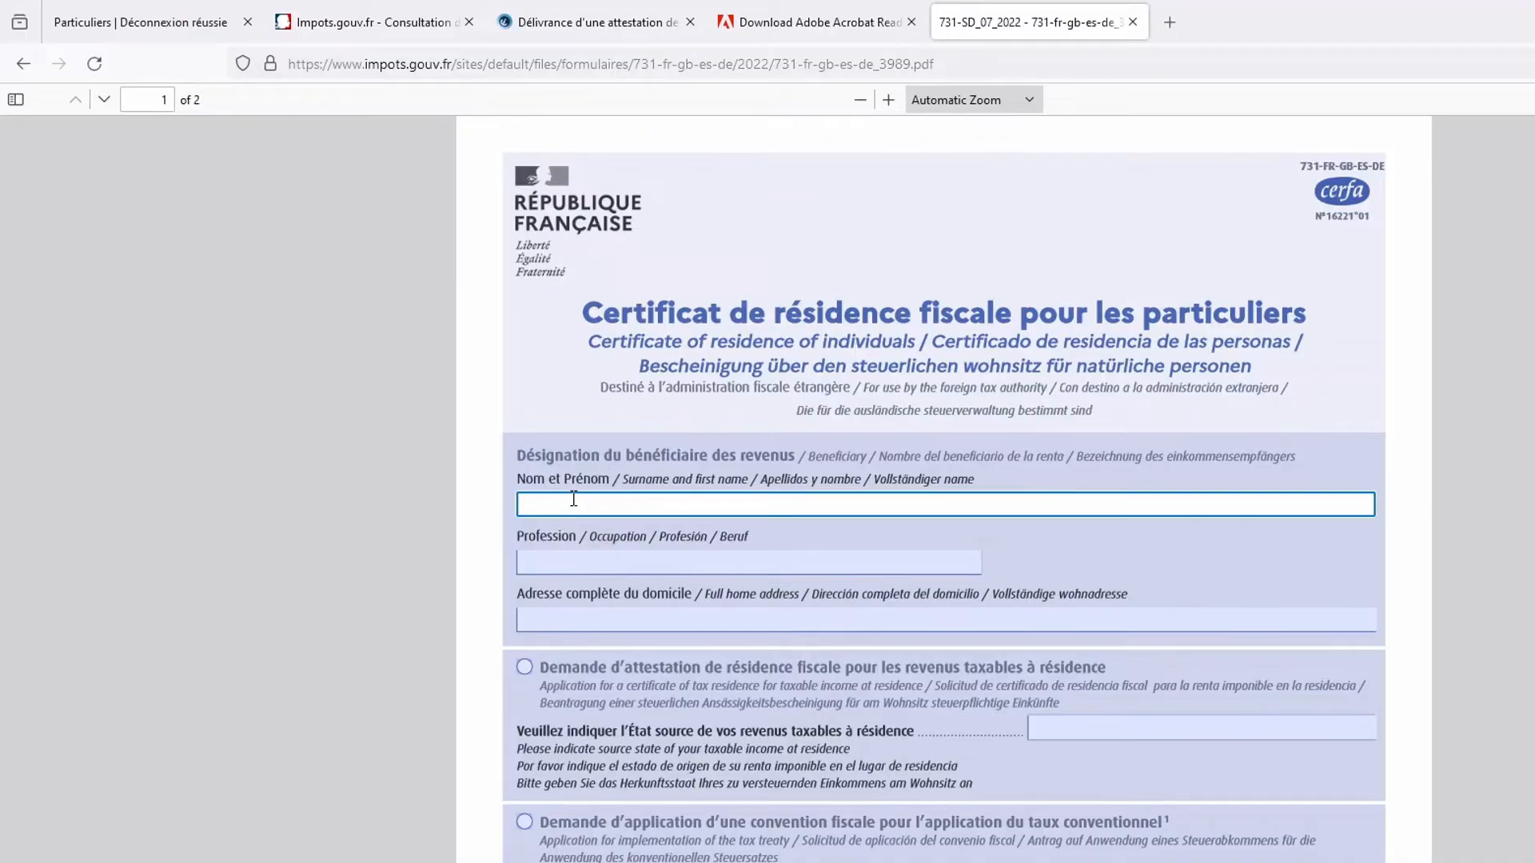
{"action": "type", "text": "M"}
{"action": "left_click", "coordinate": [589, 565]}
{"action": "left_click", "coordinate": [574, 619]}
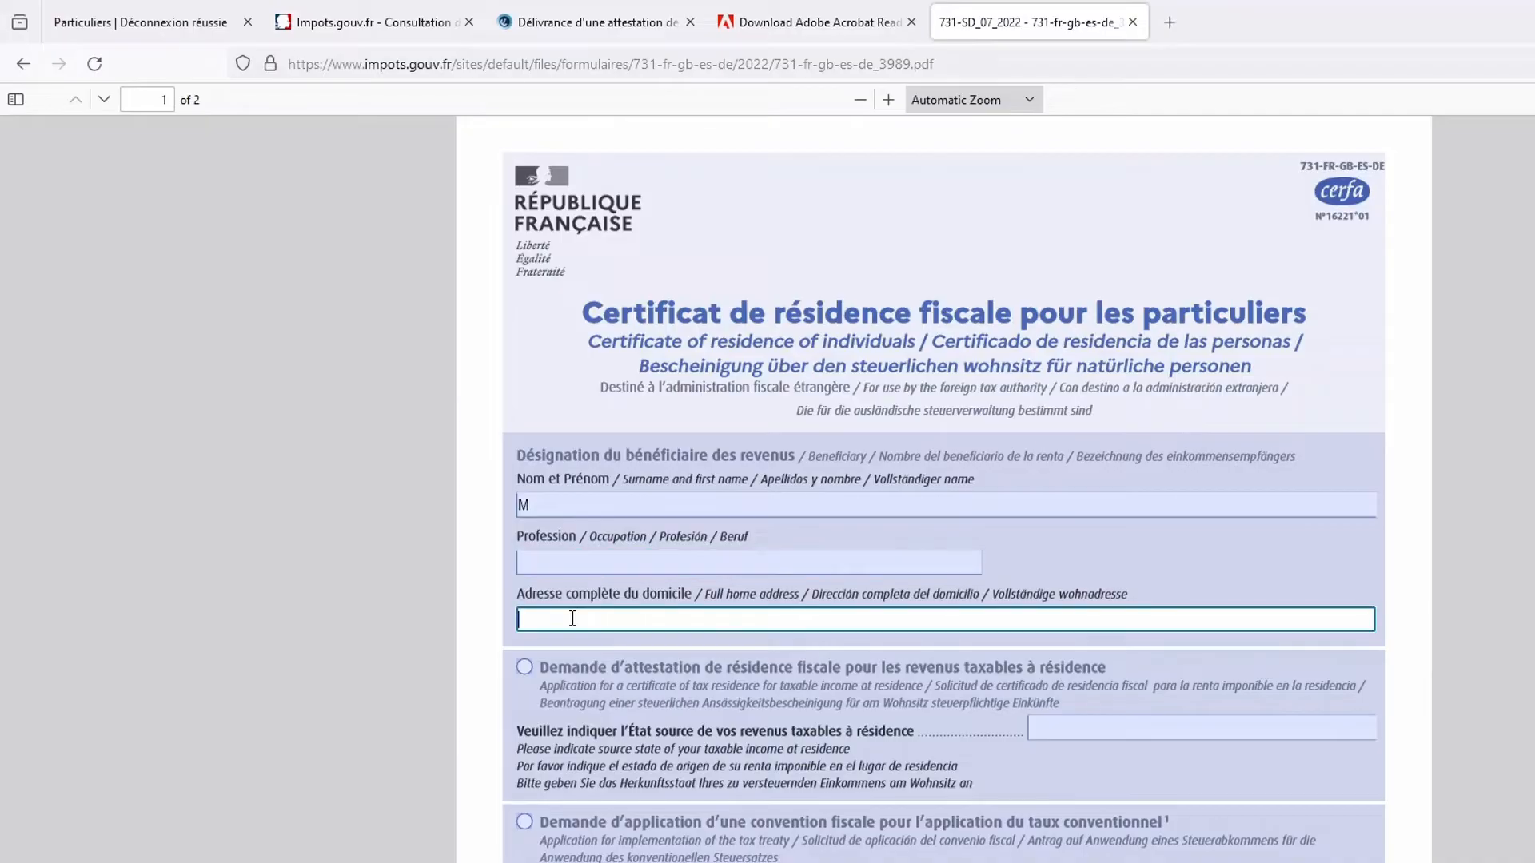
{"action": "left_click", "coordinate": [563, 506]}
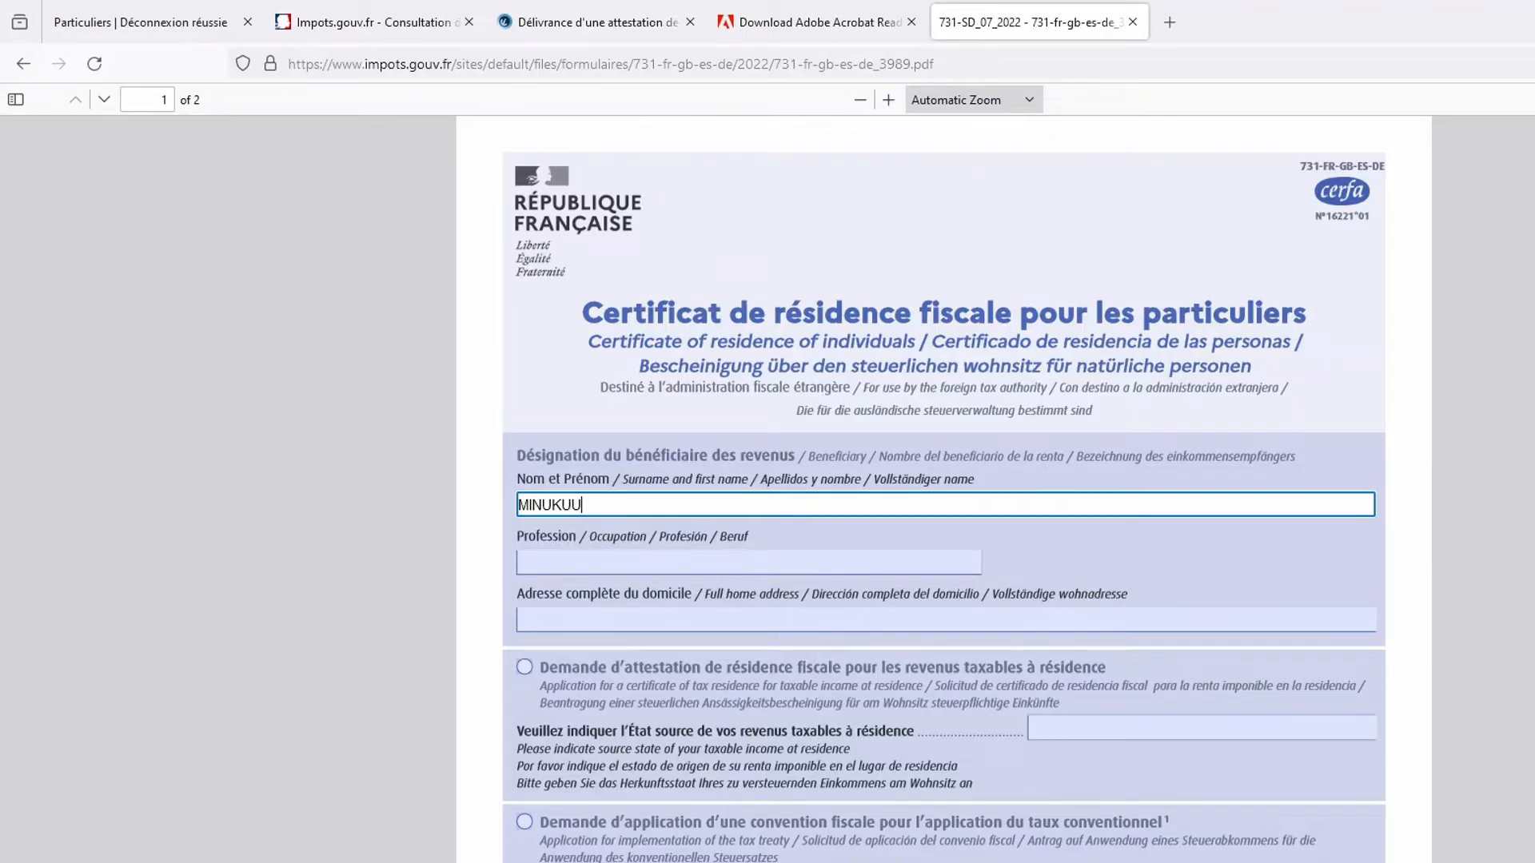
{"action": "left_click", "coordinate": [586, 564]}
- Examine the form's sections on the beneficiary, the residence and treaty requests, and the French administration's declaration
{"action": "scroll", "coordinate": [698, 675], "scroll_direction": "down", "scroll_amount": 5}
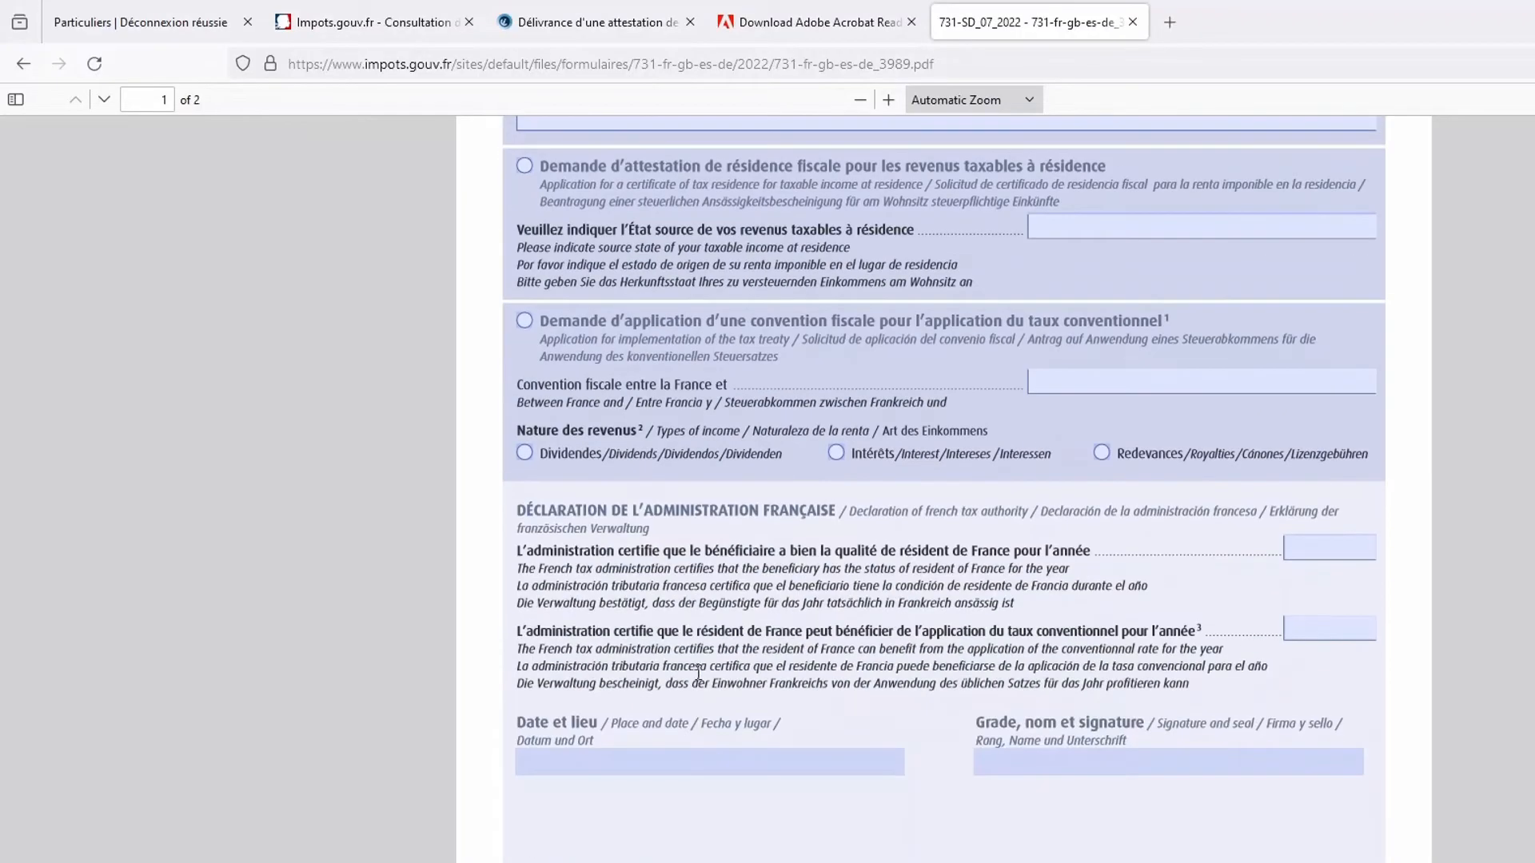
{"action": "scroll", "coordinate": [712, 627], "scroll_direction": "down", "scroll_amount": 2}
{"action": "scroll", "coordinate": [876, 589], "scroll_direction": "up", "scroll_amount": 8}
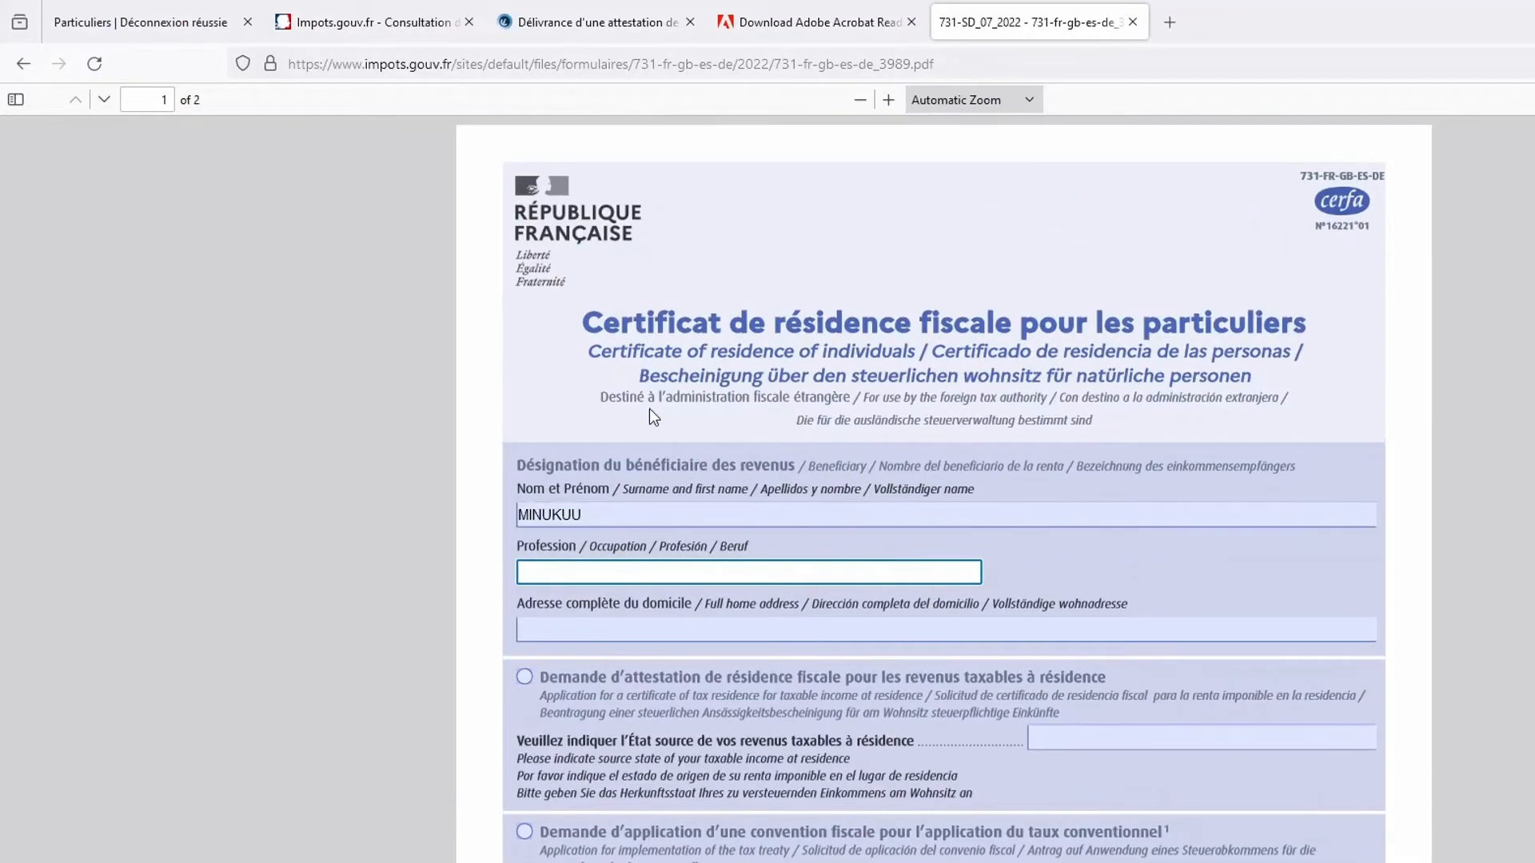
{"action": "scroll", "coordinate": [1050, 723], "scroll_direction": "down", "scroll_amount": 10}
{"action": "scroll", "coordinate": [1044, 705], "scroll_direction": "up", "scroll_amount": 7}
{"action": "scroll", "coordinate": [1046, 709], "scroll_direction": "up", "scroll_amount": 1}
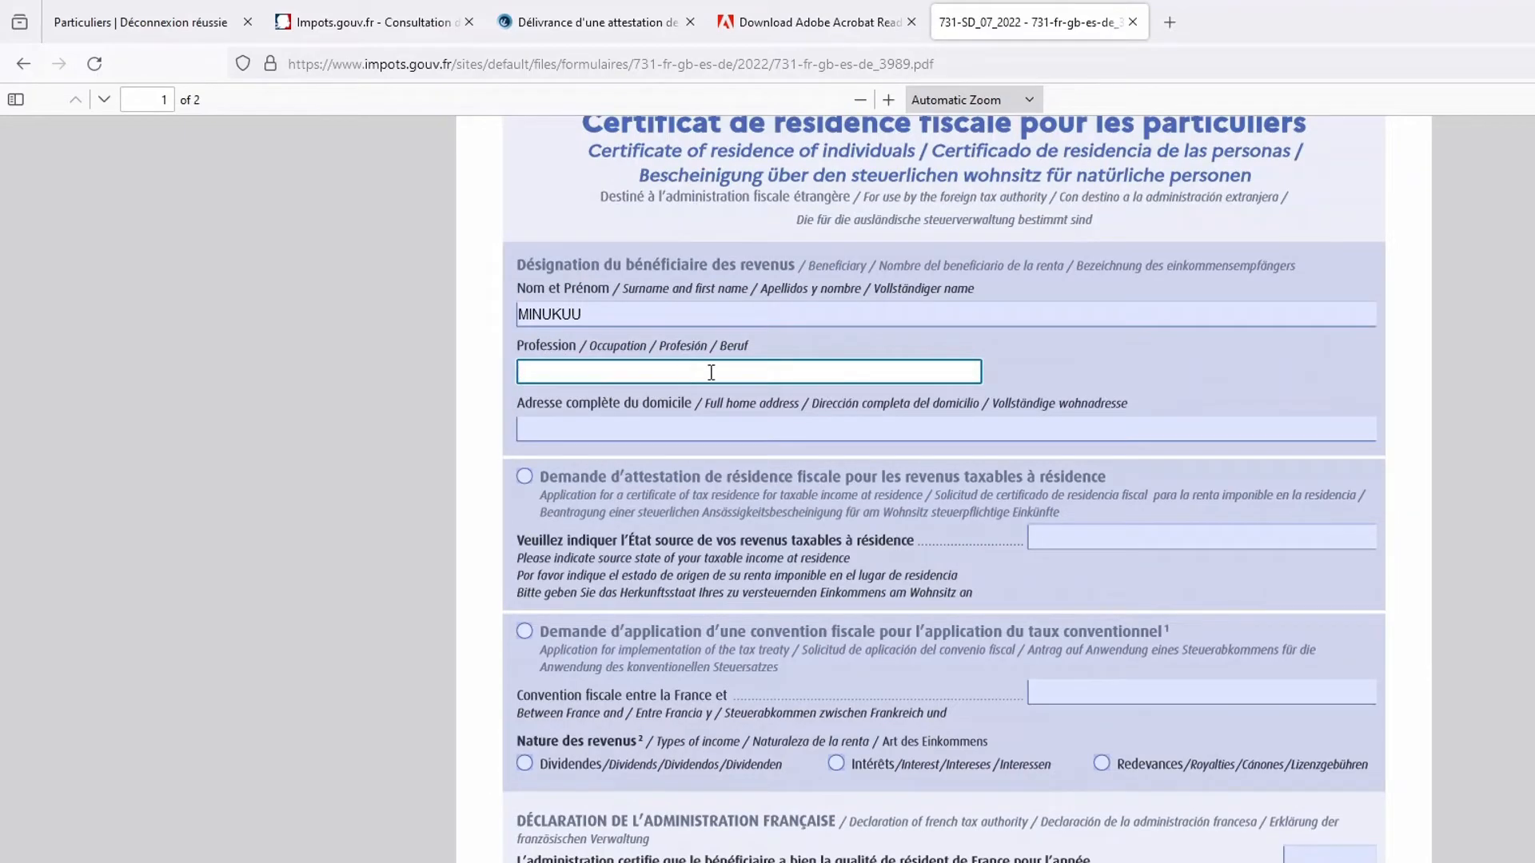
{"action": "scroll", "coordinate": [608, 432], "scroll_direction": "down", "scroll_amount": 1}
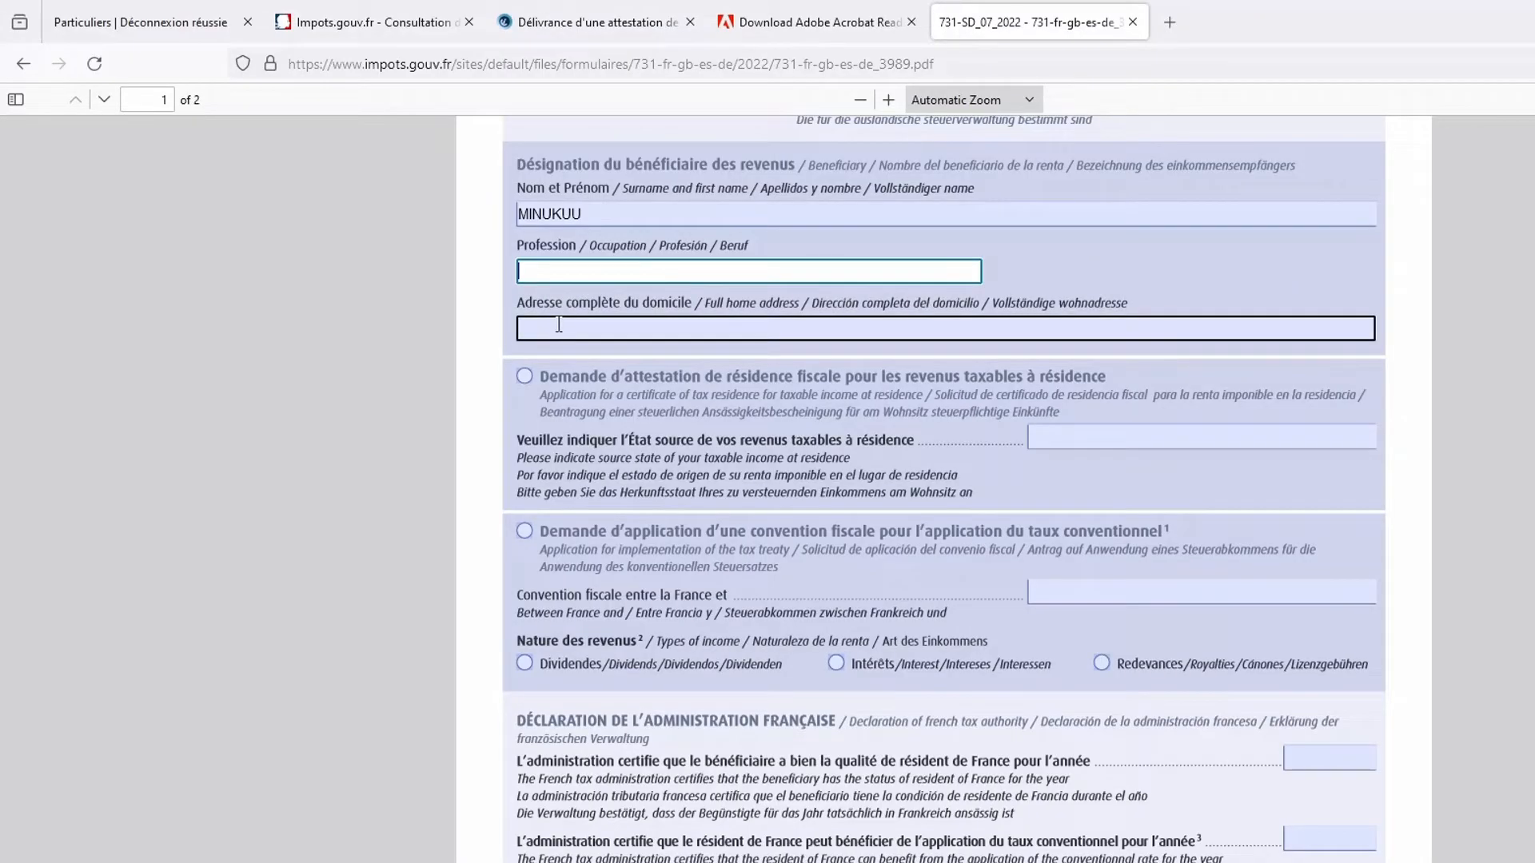
{"action": "scroll", "coordinate": [693, 370], "scroll_direction": "down", "scroll_amount": 2}
{"action": "scroll", "coordinate": [692, 328], "scroll_direction": "up", "scroll_amount": 2}
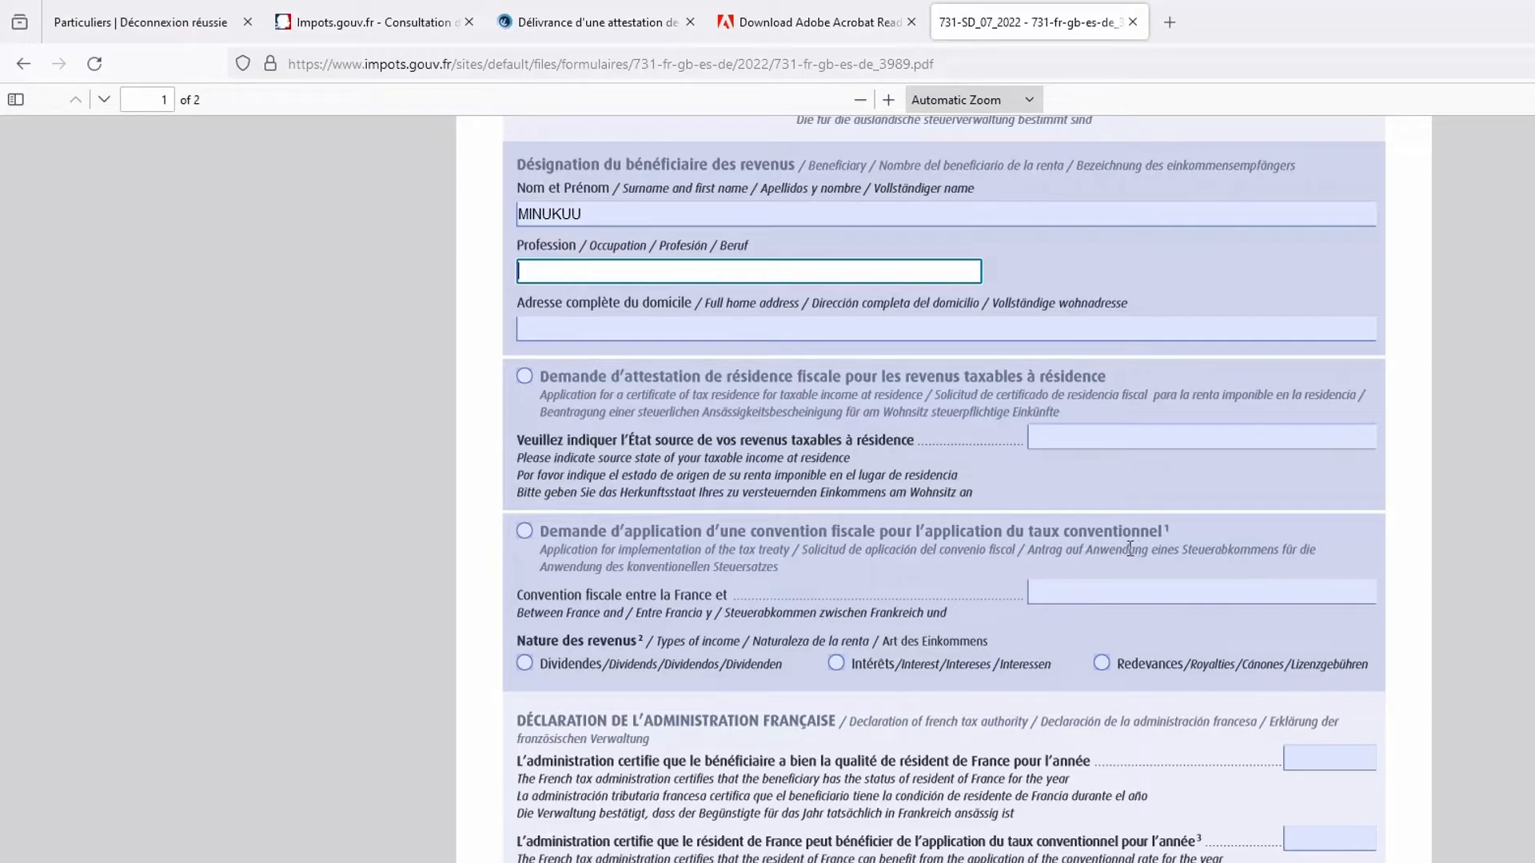
- Tick both the treaty-rate request and the residence certificate request, and enter IRELANDE as the source state of the taxable income
{"action": "left_click", "coordinate": [531, 535]}
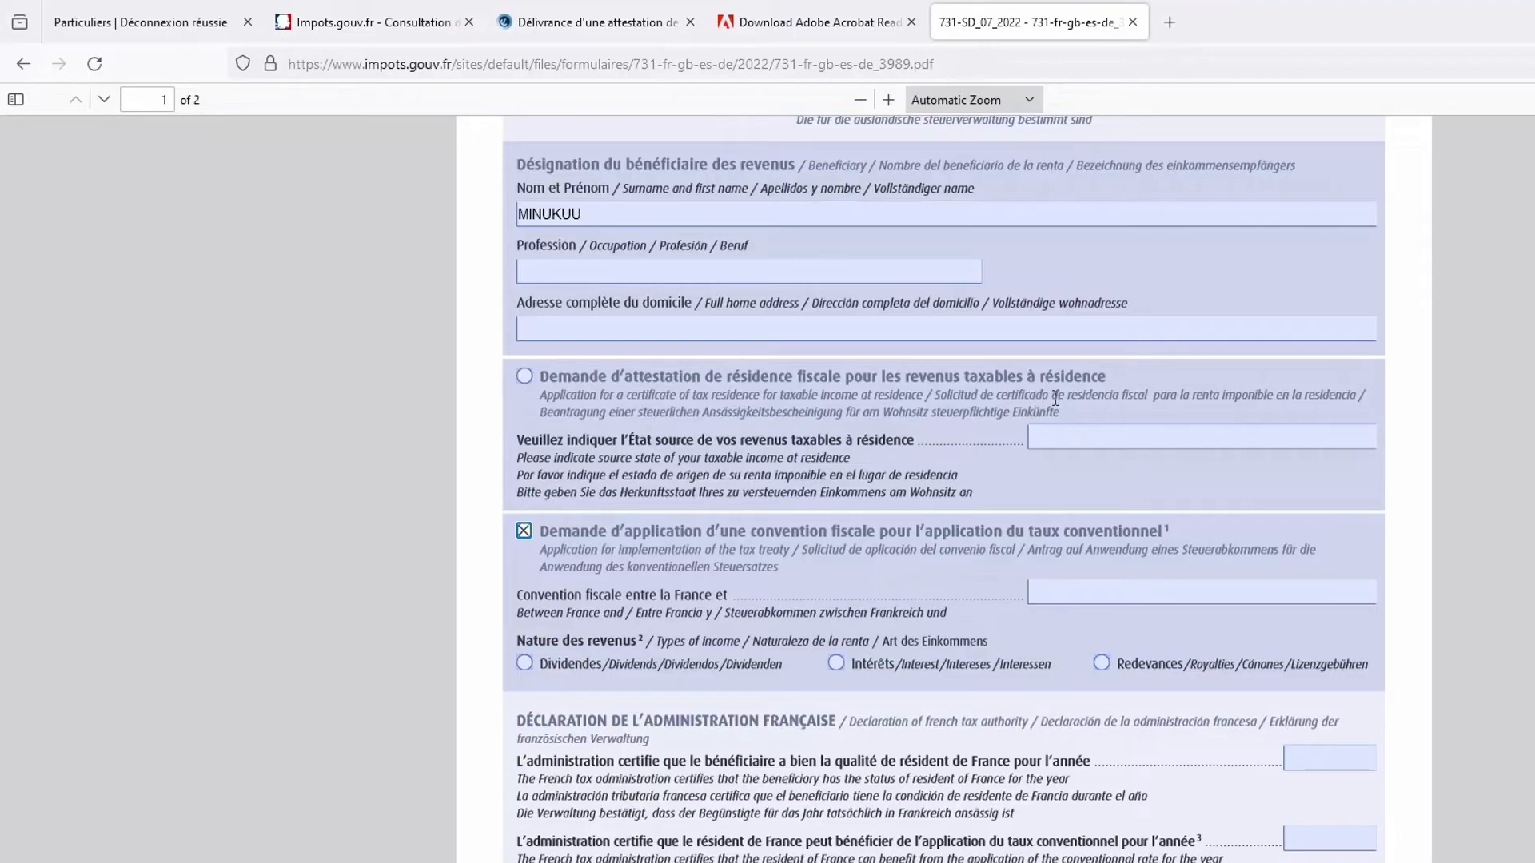
{"action": "left_click", "coordinate": [1049, 437]}
{"action": "left_click", "coordinate": [1065, 437]}
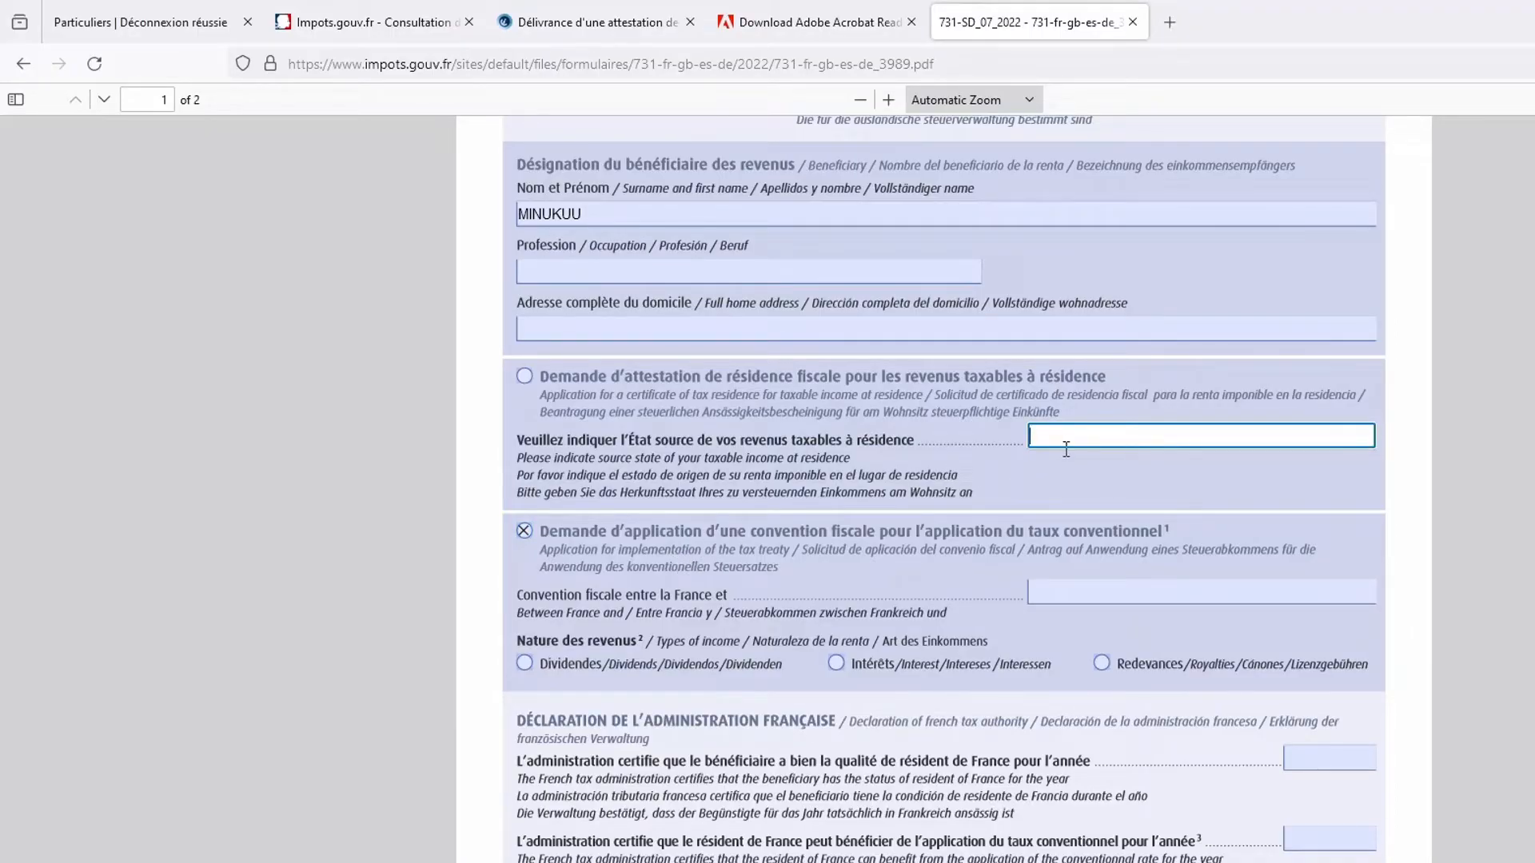
{"action": "left_click", "coordinate": [525, 377]}
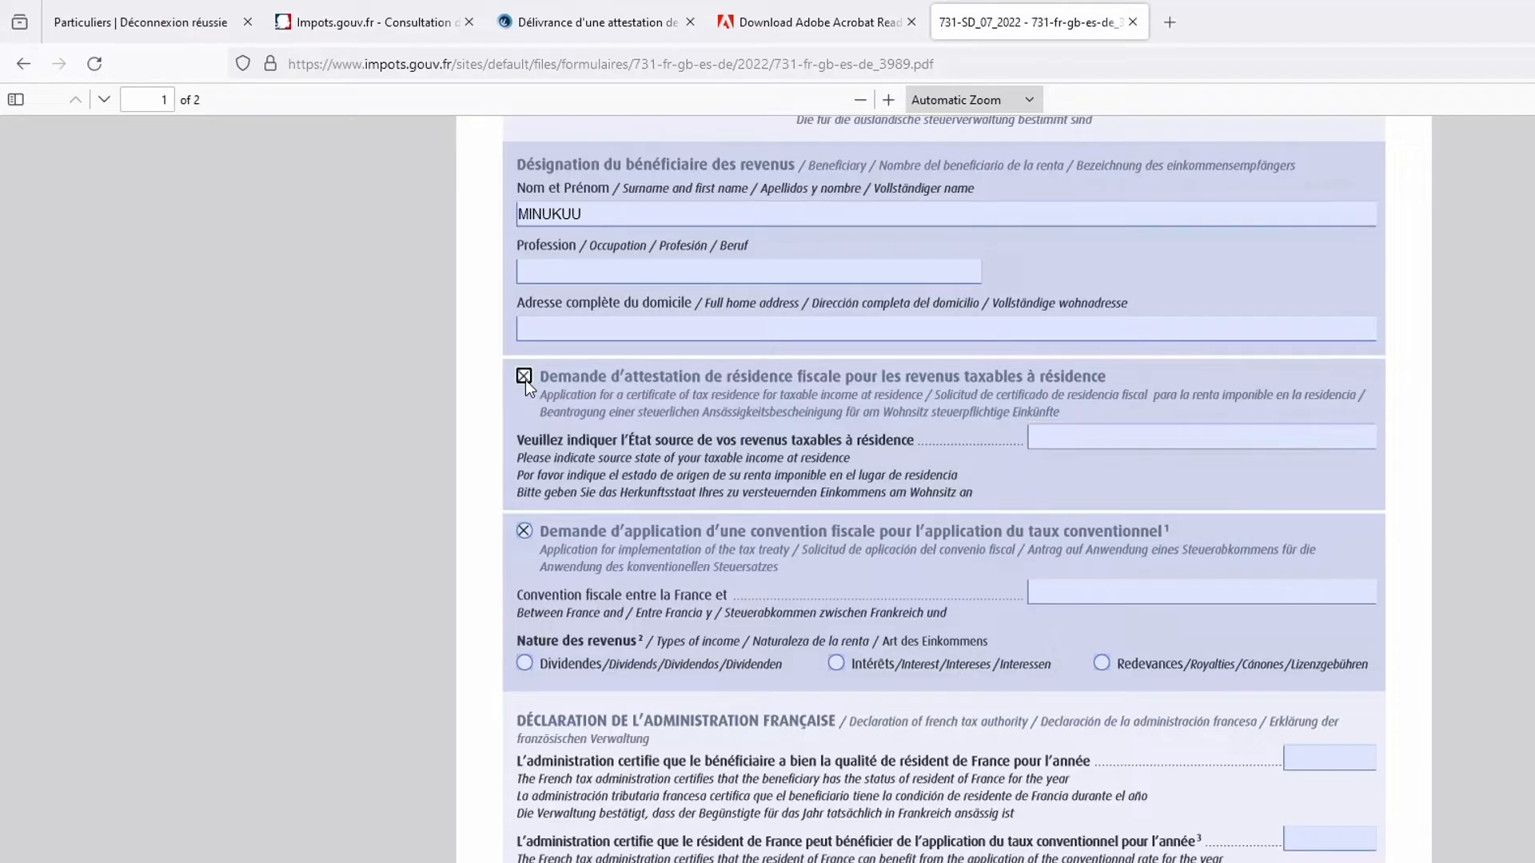
{"action": "left_click", "coordinate": [1051, 445]}
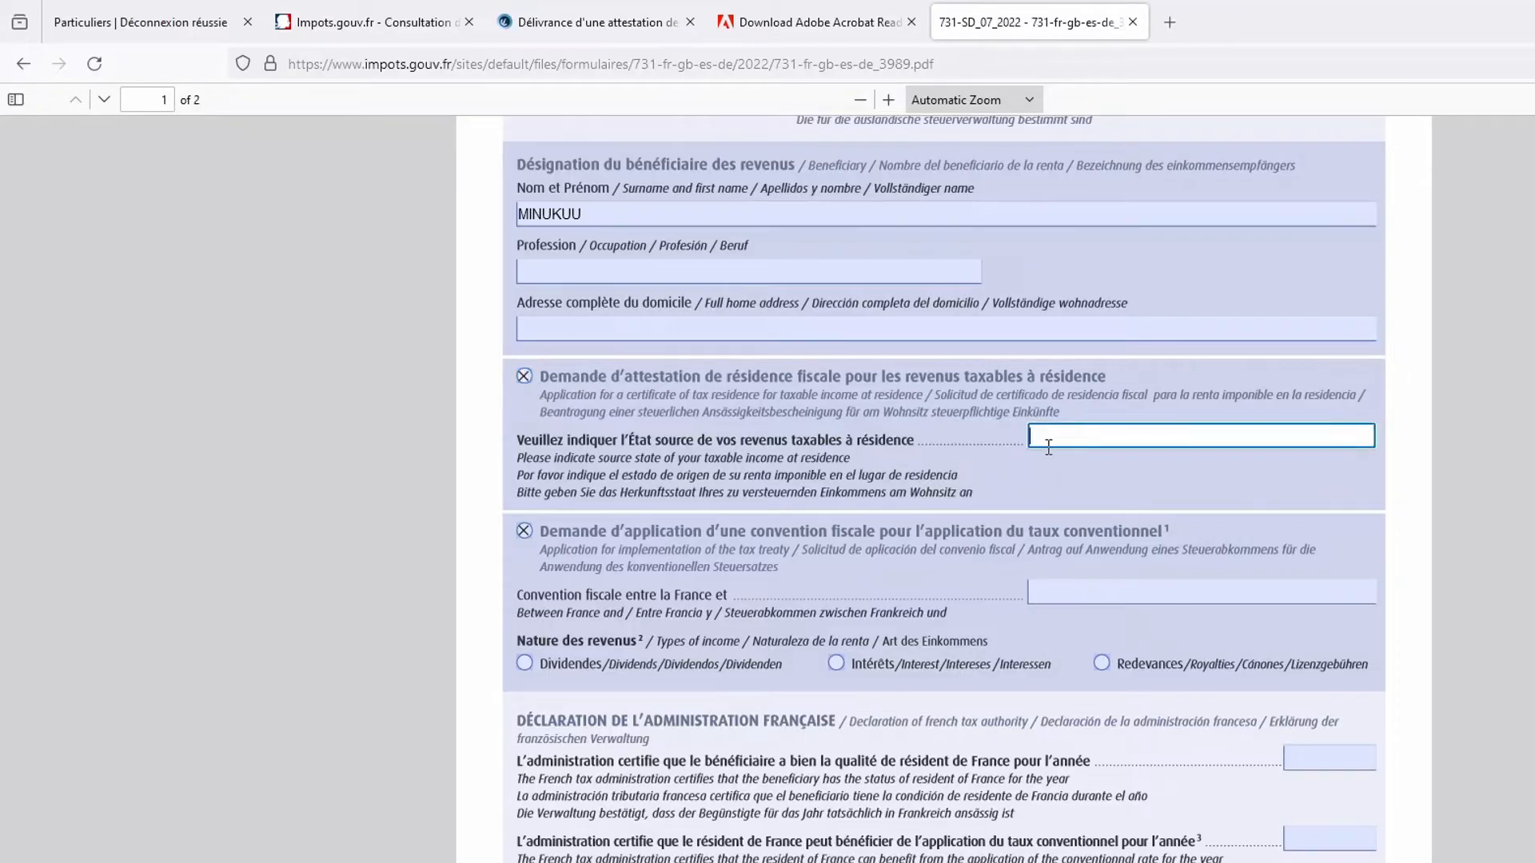
{"action": "type", "text": "IRELANDE"}
- Enter IRELANDE as the state in the tax treaty with France and mark Redevances as the nature of the income
{"action": "left_click", "coordinate": [1072, 592]}
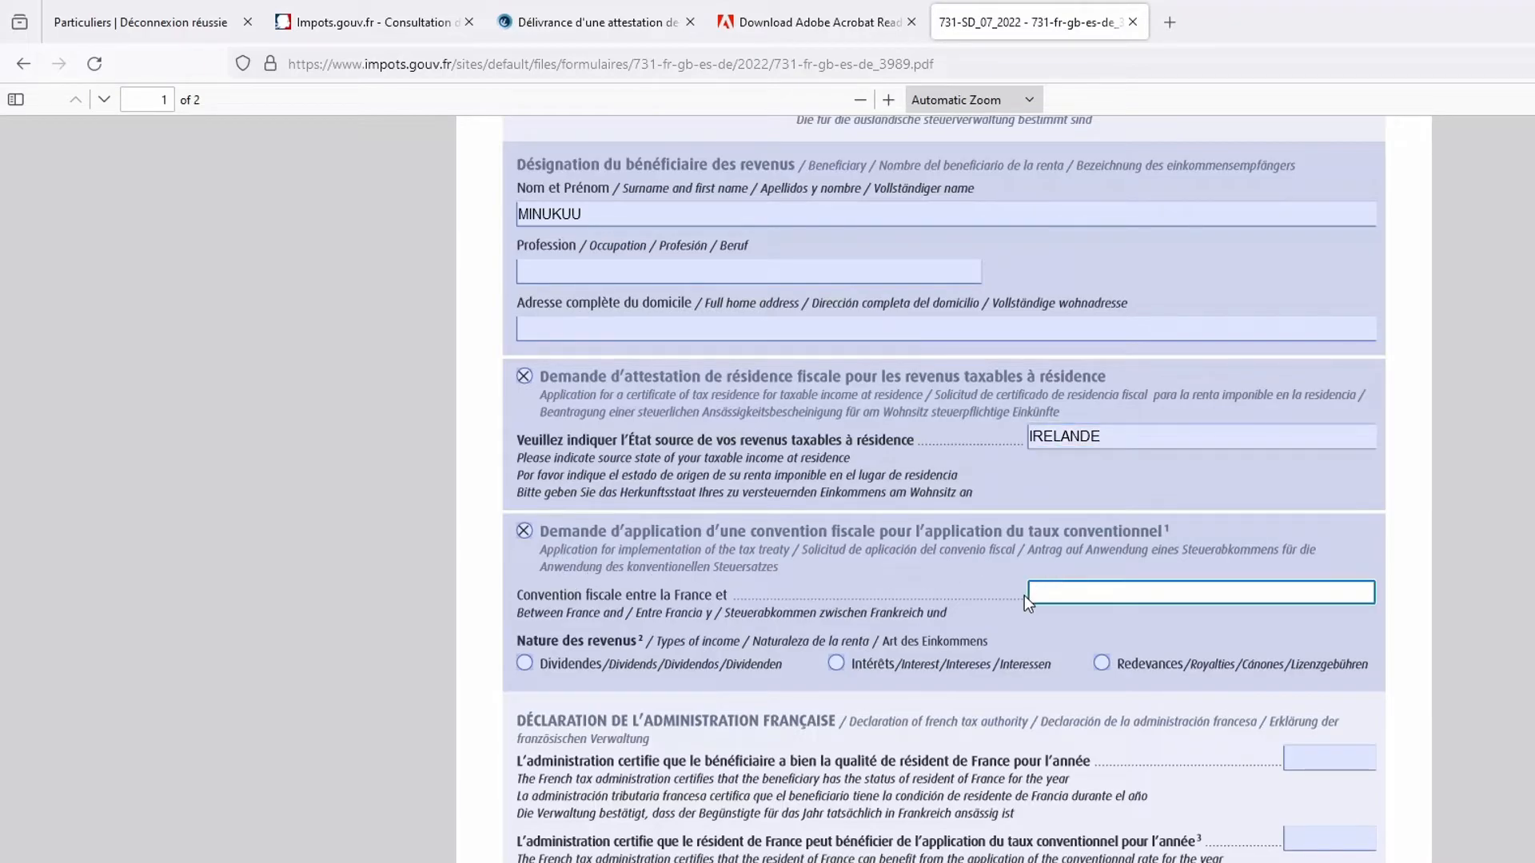
{"action": "type", "text": "IRELANDE"}
{"action": "left_click", "coordinate": [525, 664]}
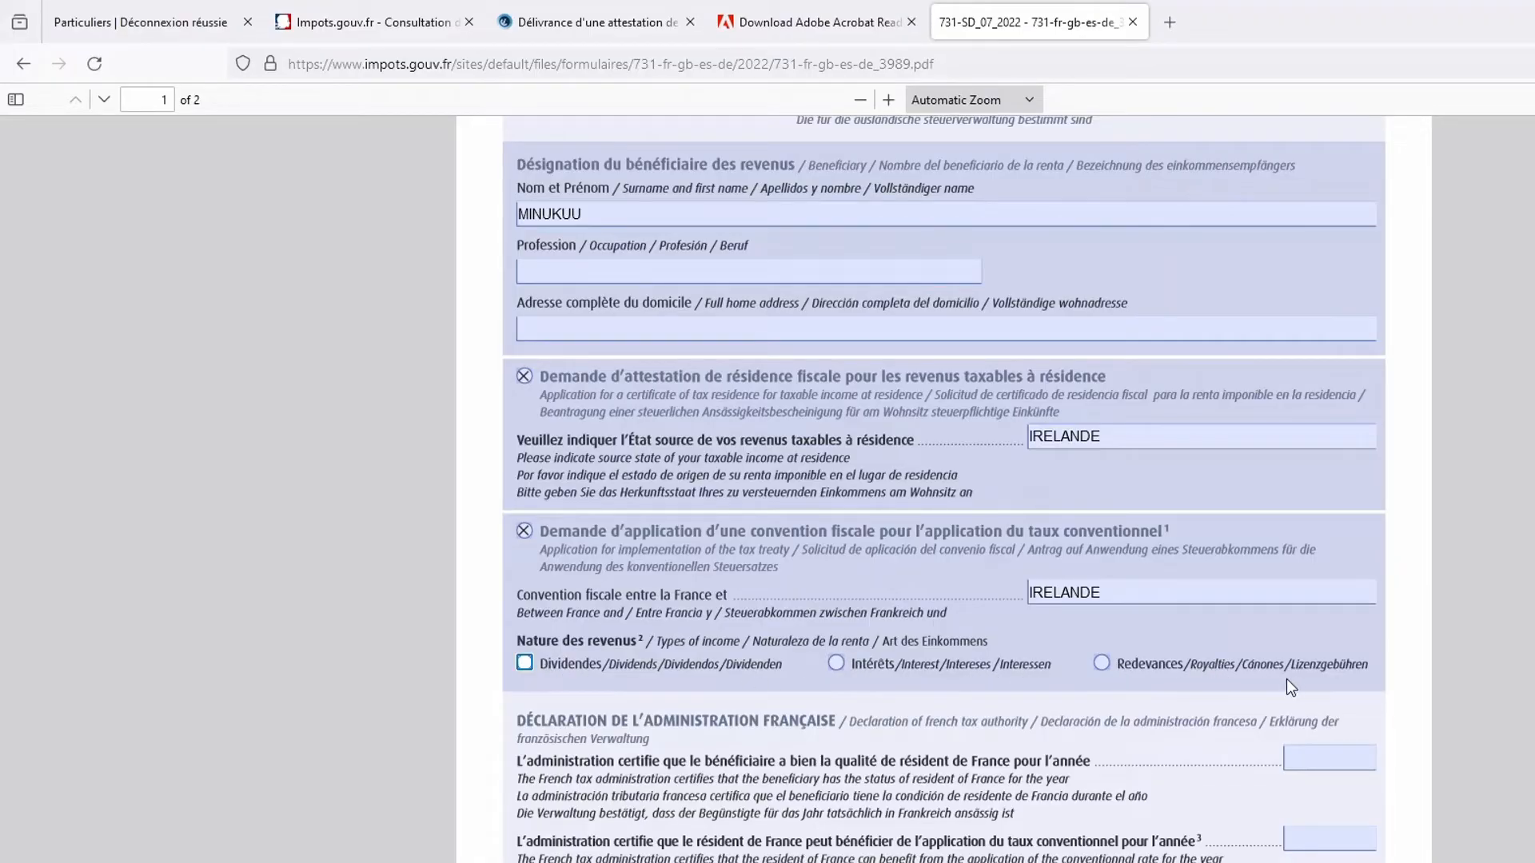
{"action": "left_click", "coordinate": [1101, 665]}
- Enter 2024 as the year for both the French residence certification and the treaty-rate certification
{"action": "scroll", "coordinate": [1075, 799], "scroll_direction": "down", "scroll_amount": 5}
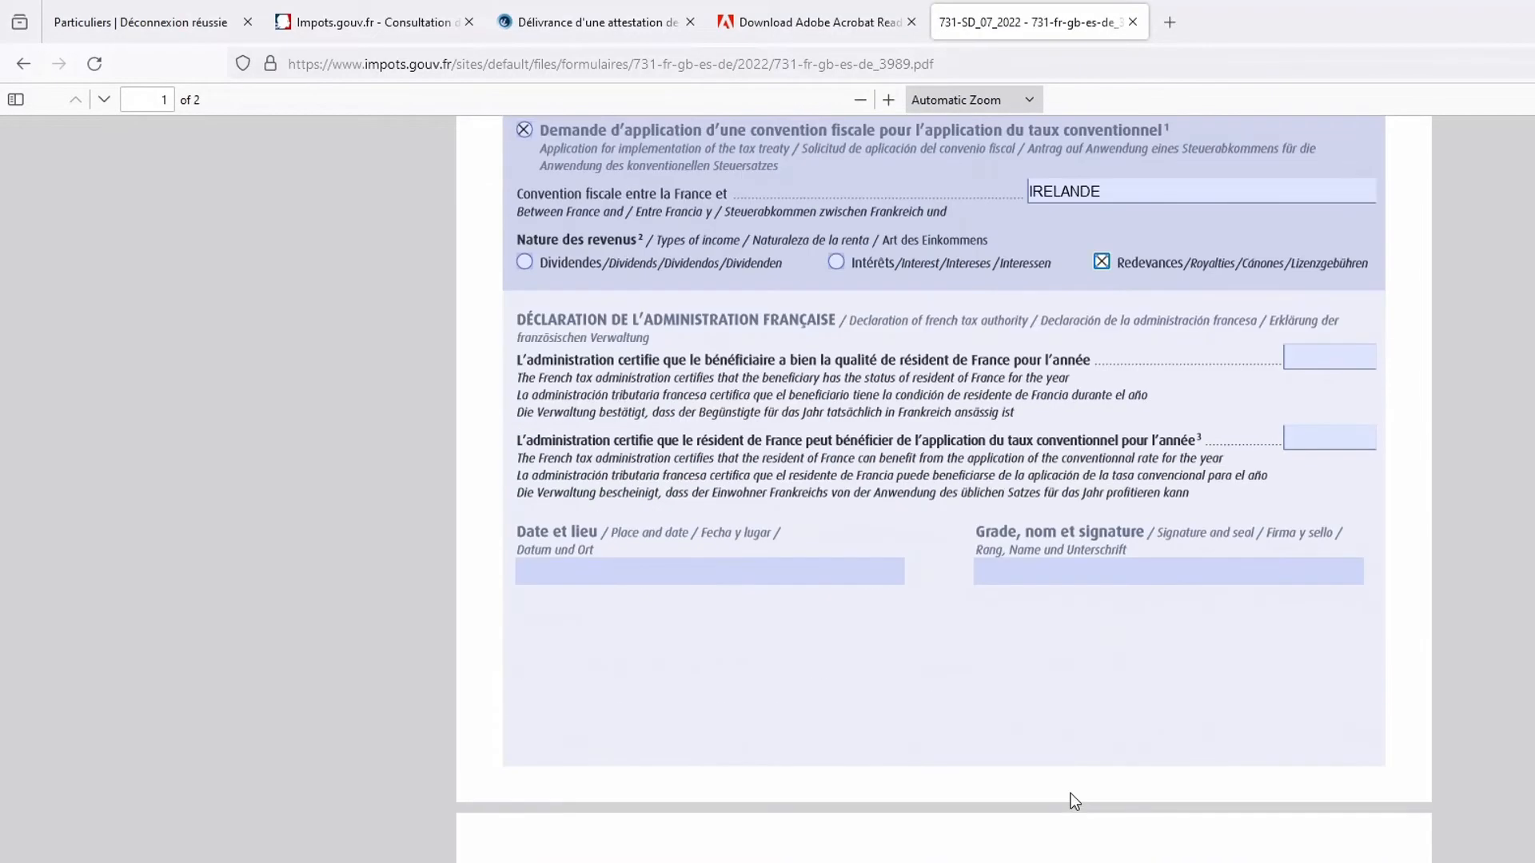
{"action": "scroll", "coordinate": [1067, 684], "scroll_direction": "up", "scroll_amount": 1}
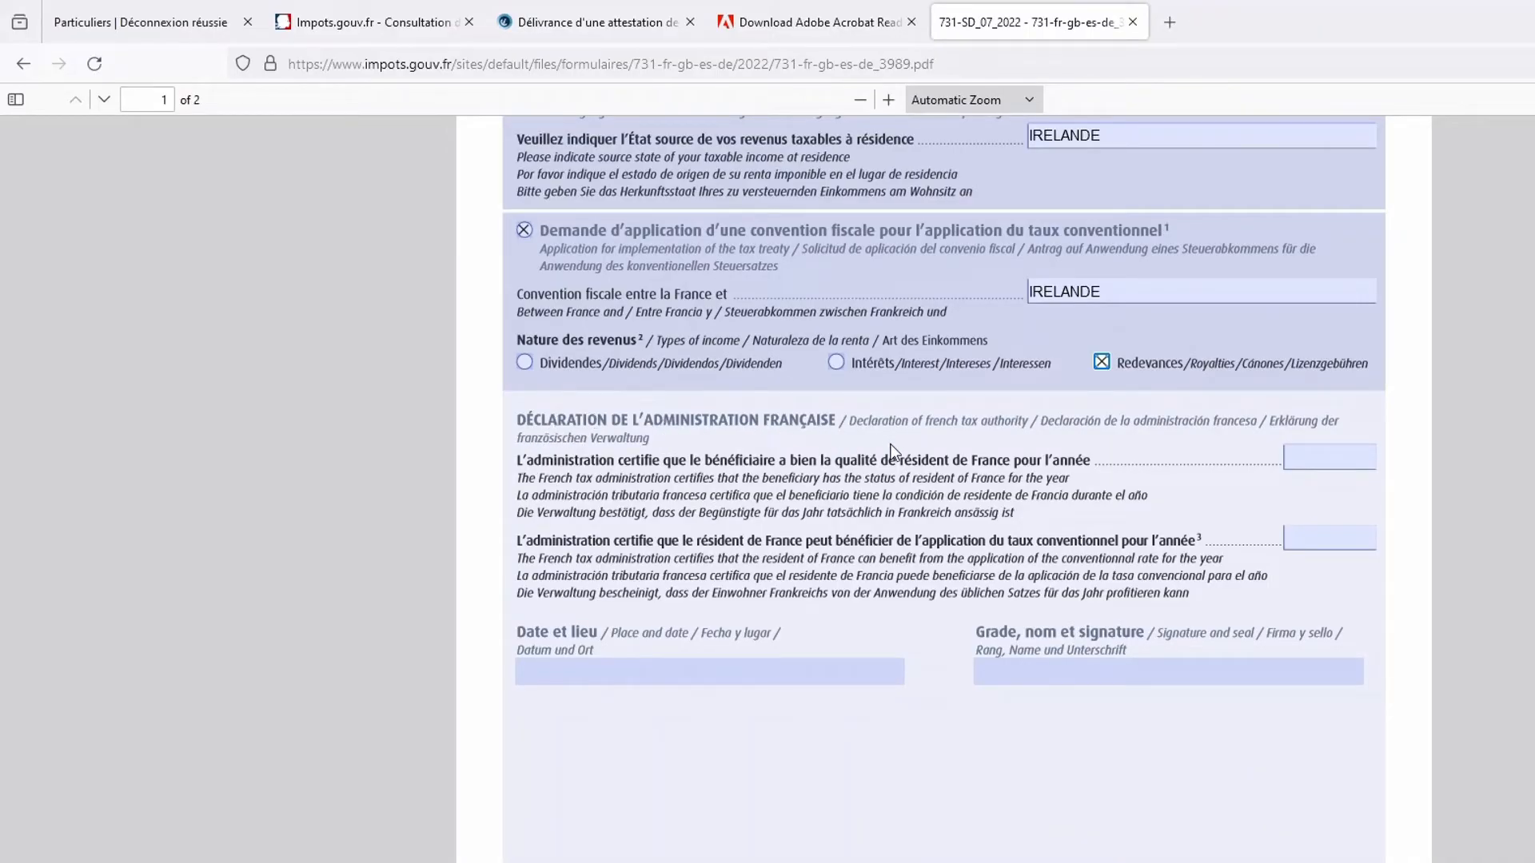
{"action": "left_click", "coordinate": [1311, 457]}
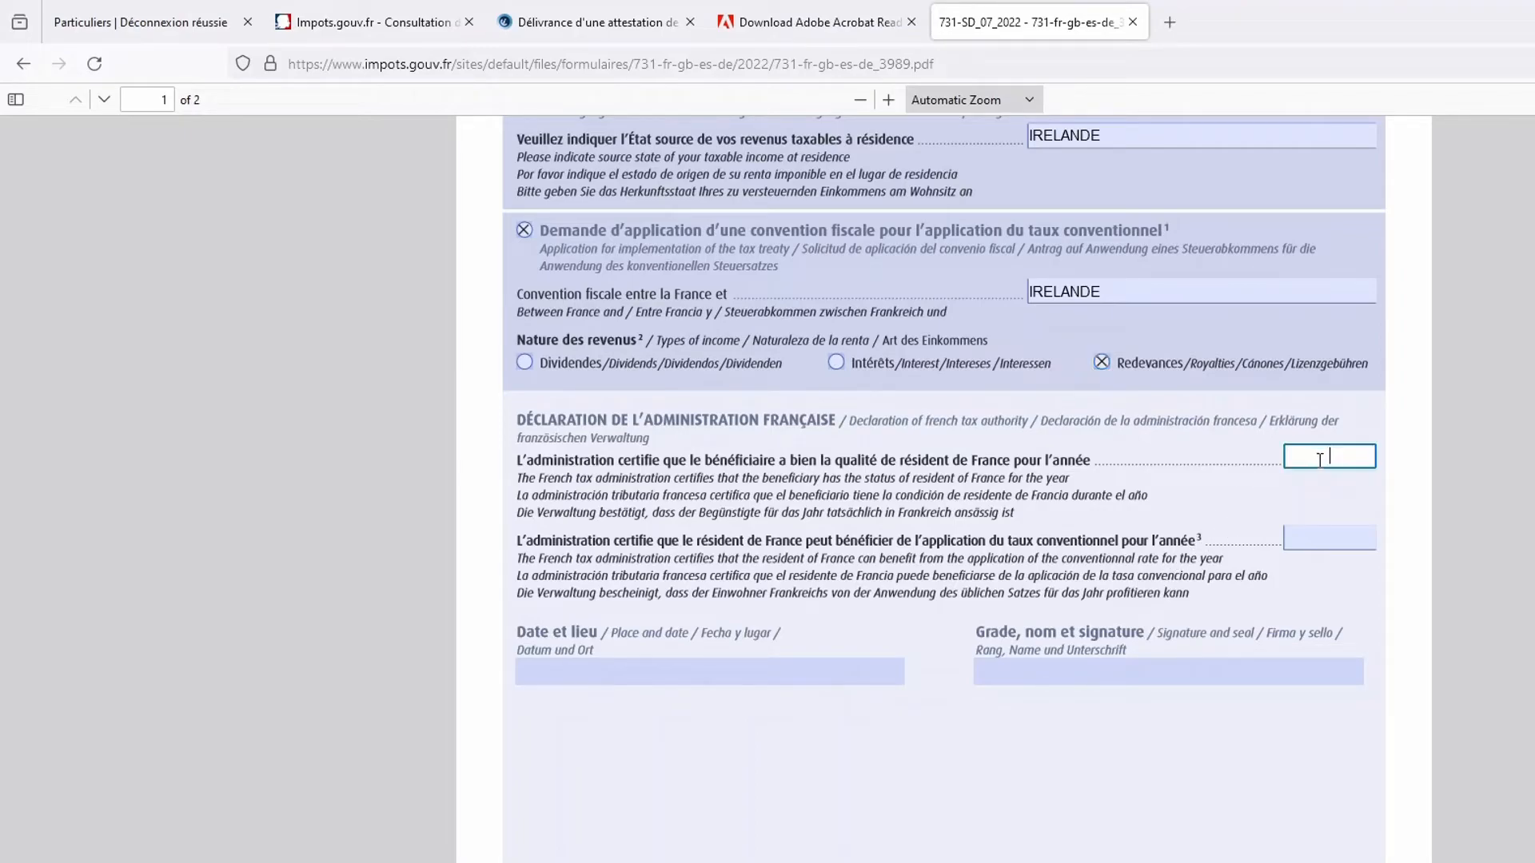
{"action": "left_click", "coordinate": [1306, 534]}
{"action": "type", "text": "2024"}
{"action": "left_click", "coordinate": [1334, 534]}
{"action": "type", "text": "2"}
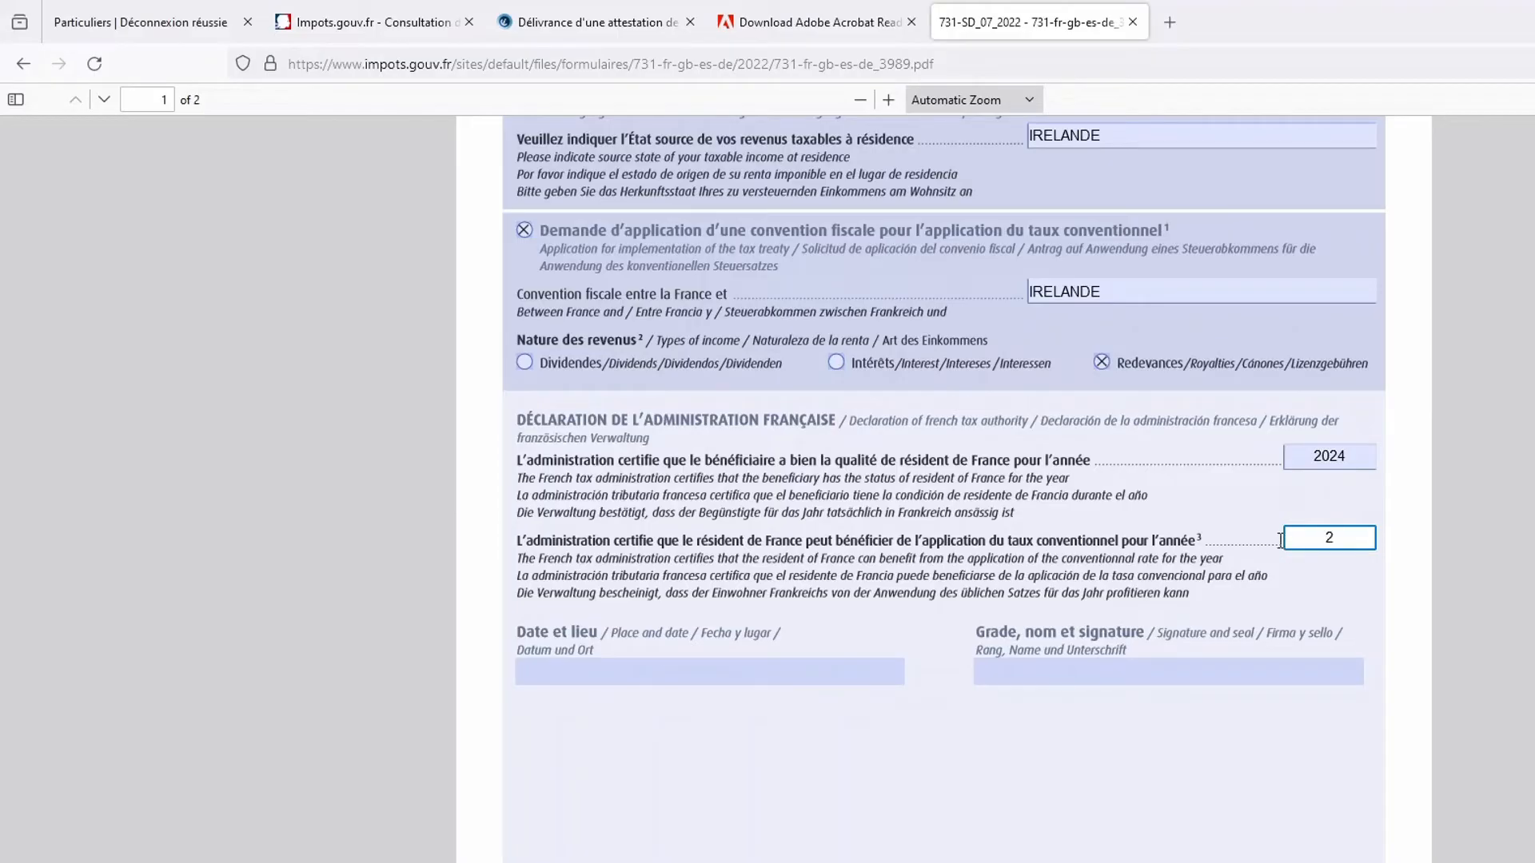
{"action": "type", "text": "024"}
{"action": "scroll", "coordinate": [904, 698], "scroll_direction": "up", "scroll_amount": 1}
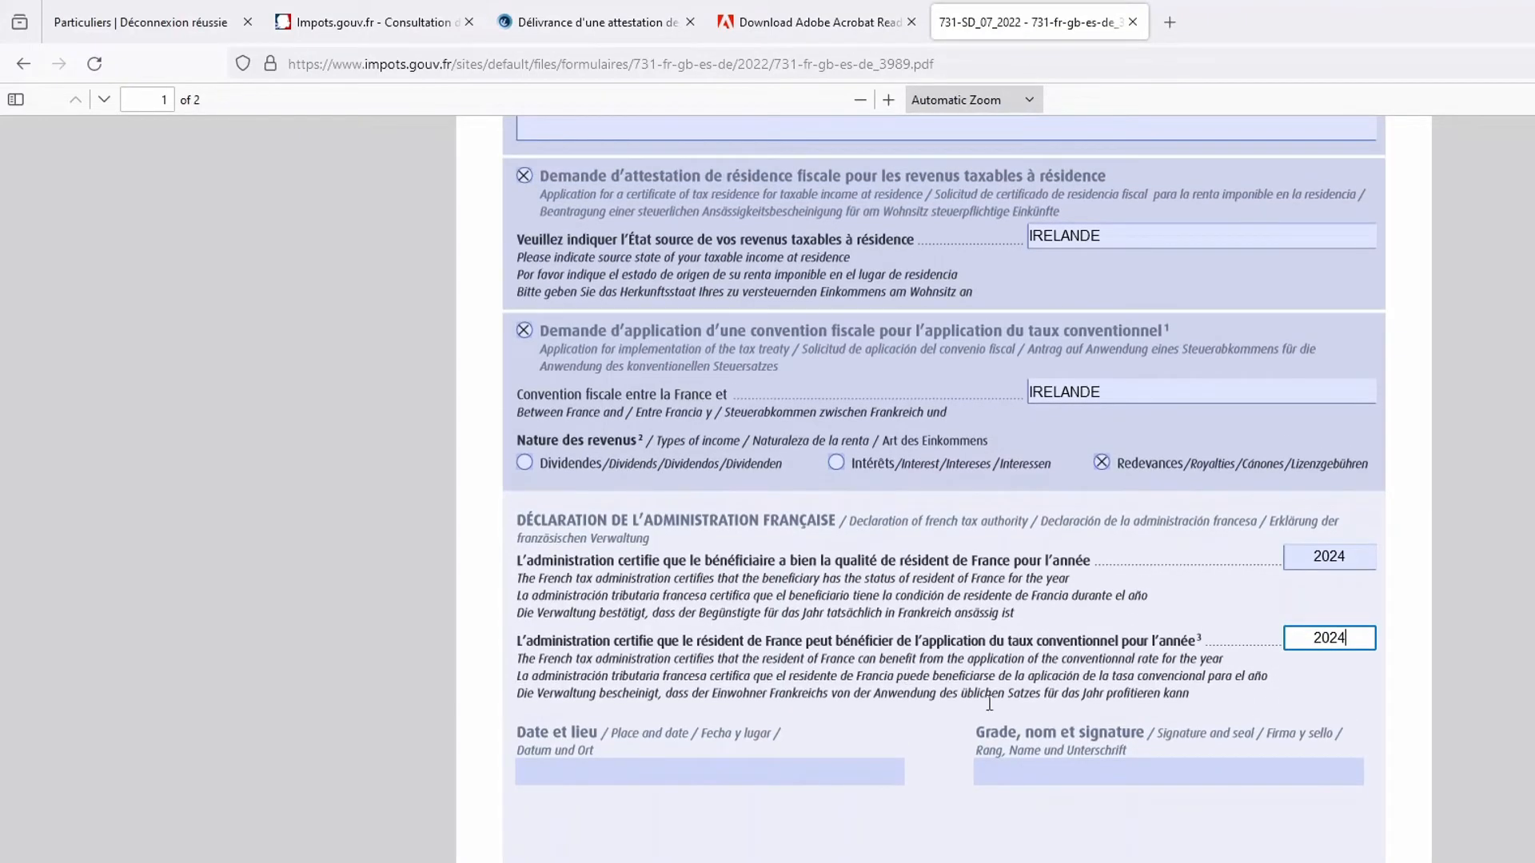
{"action": "left_click", "coordinate": [645, 773]}
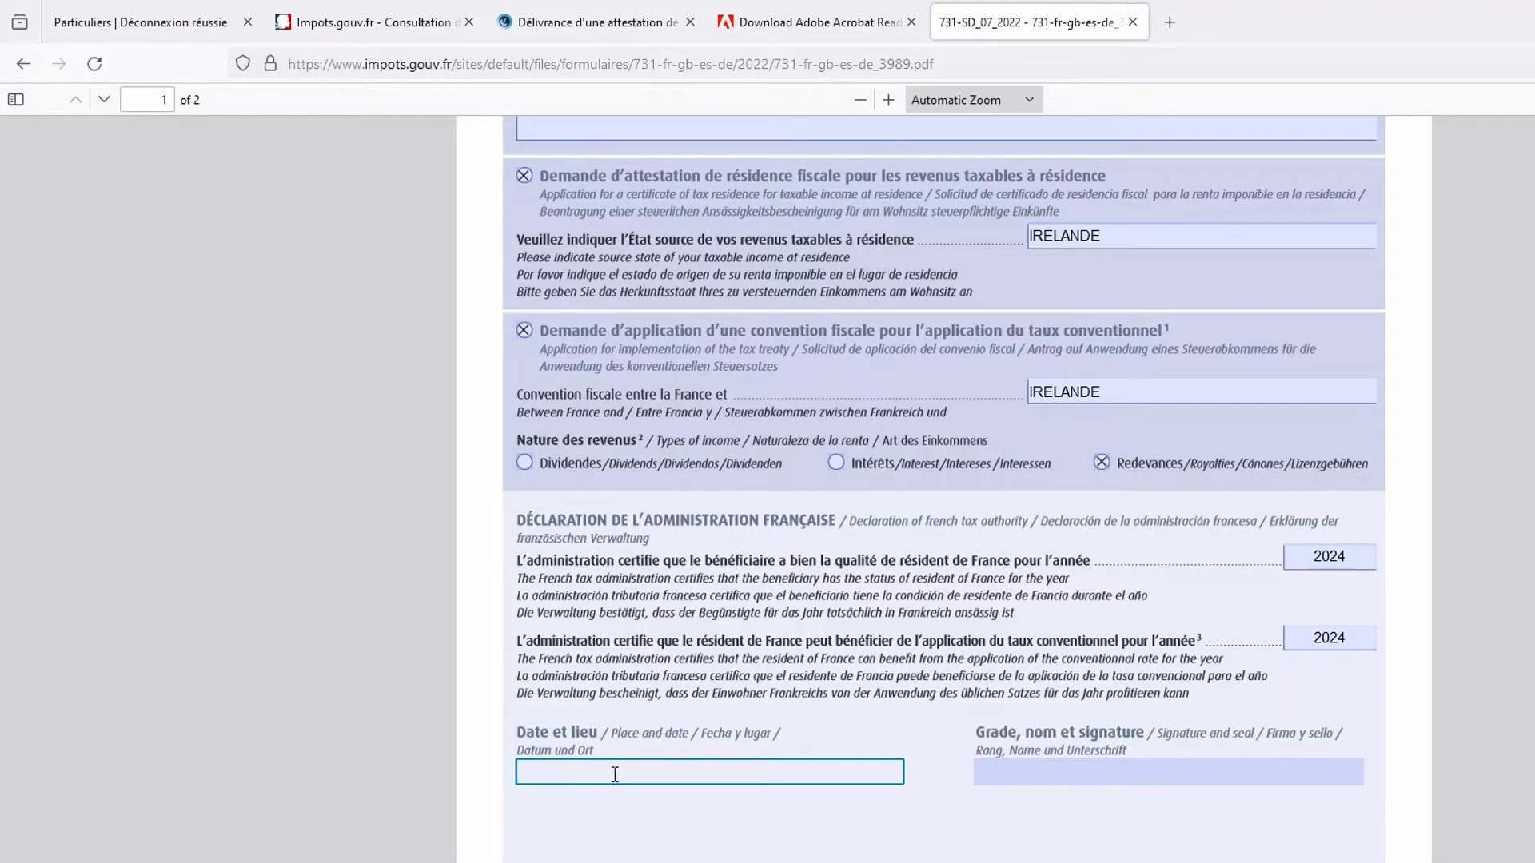
{"action": "type", "text": "M"}
{"action": "key", "text": "BackSpace"}
{"action": "left_click", "coordinate": [1062, 779]}
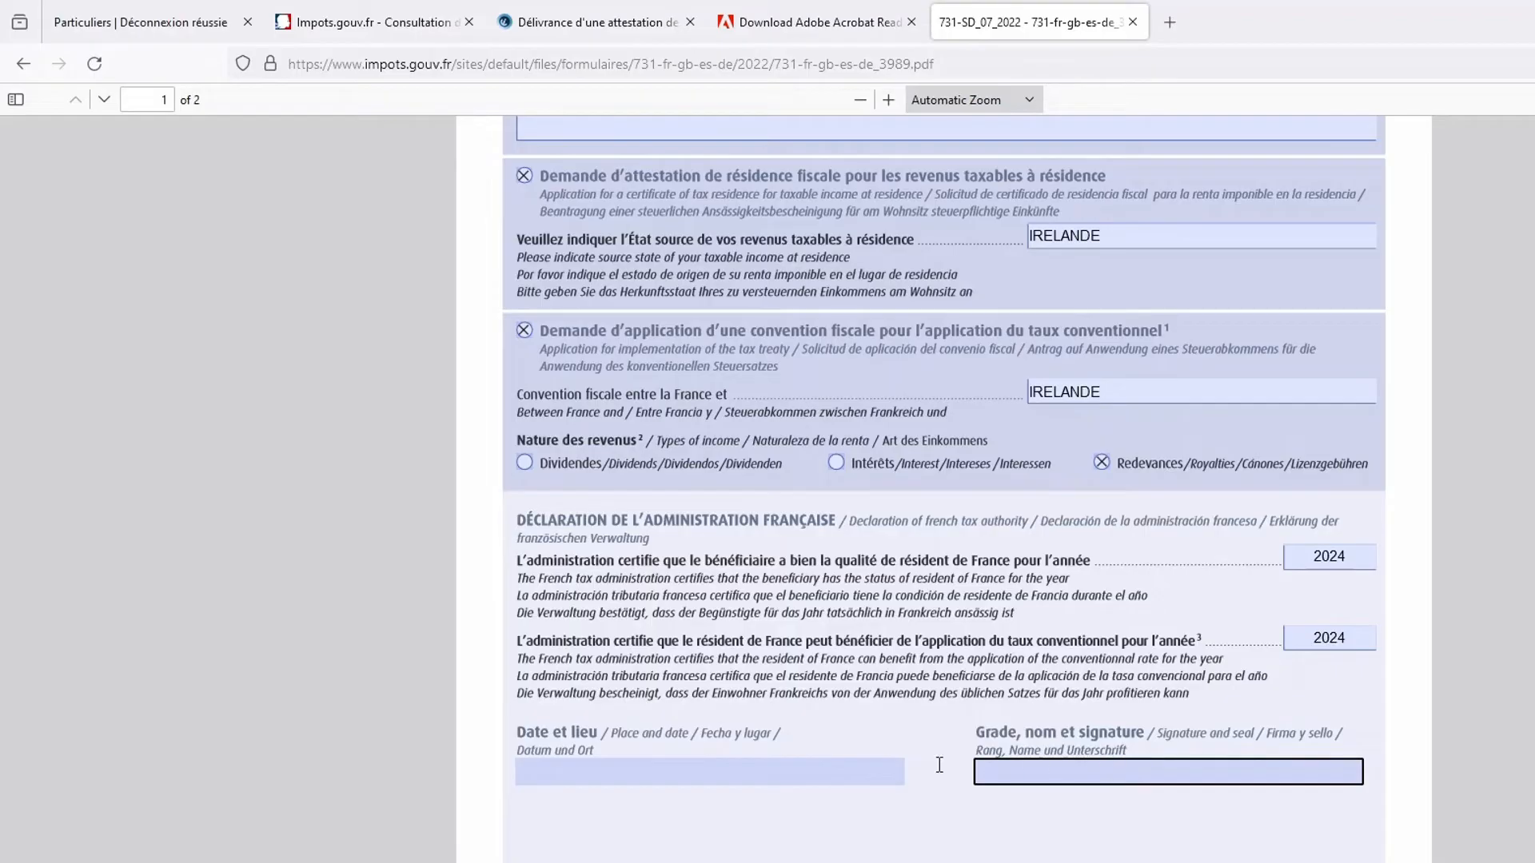
{"action": "left_click", "coordinate": [687, 774]}
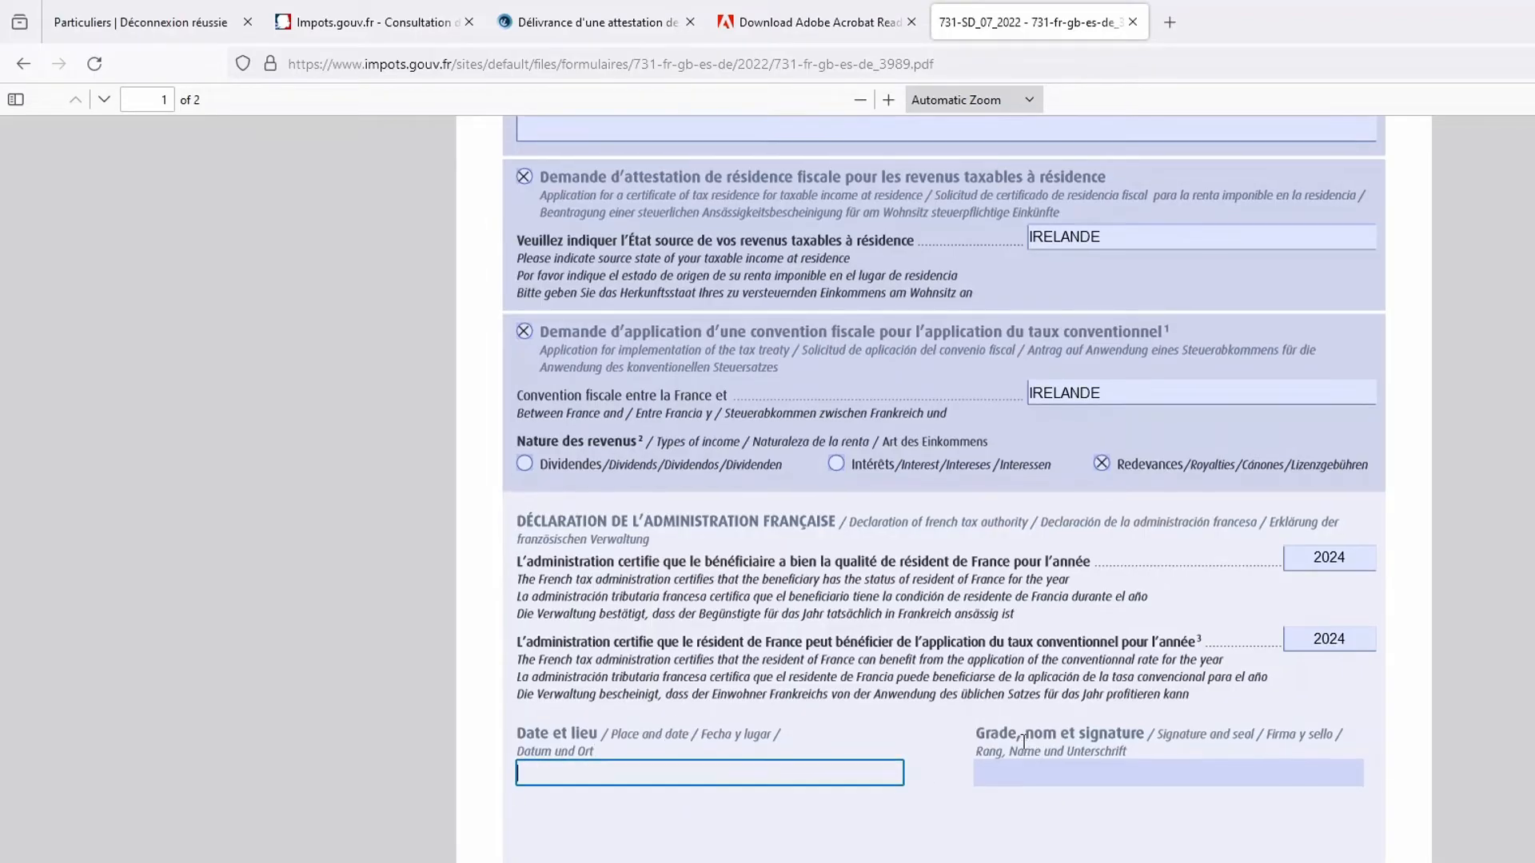
- Save the filled-in form to the Downloads folder as the PDF 731-fr-gb-es-de_3989
{"action": "scroll", "coordinate": [1000, 720], "scroll_direction": "up", "scroll_amount": 6}
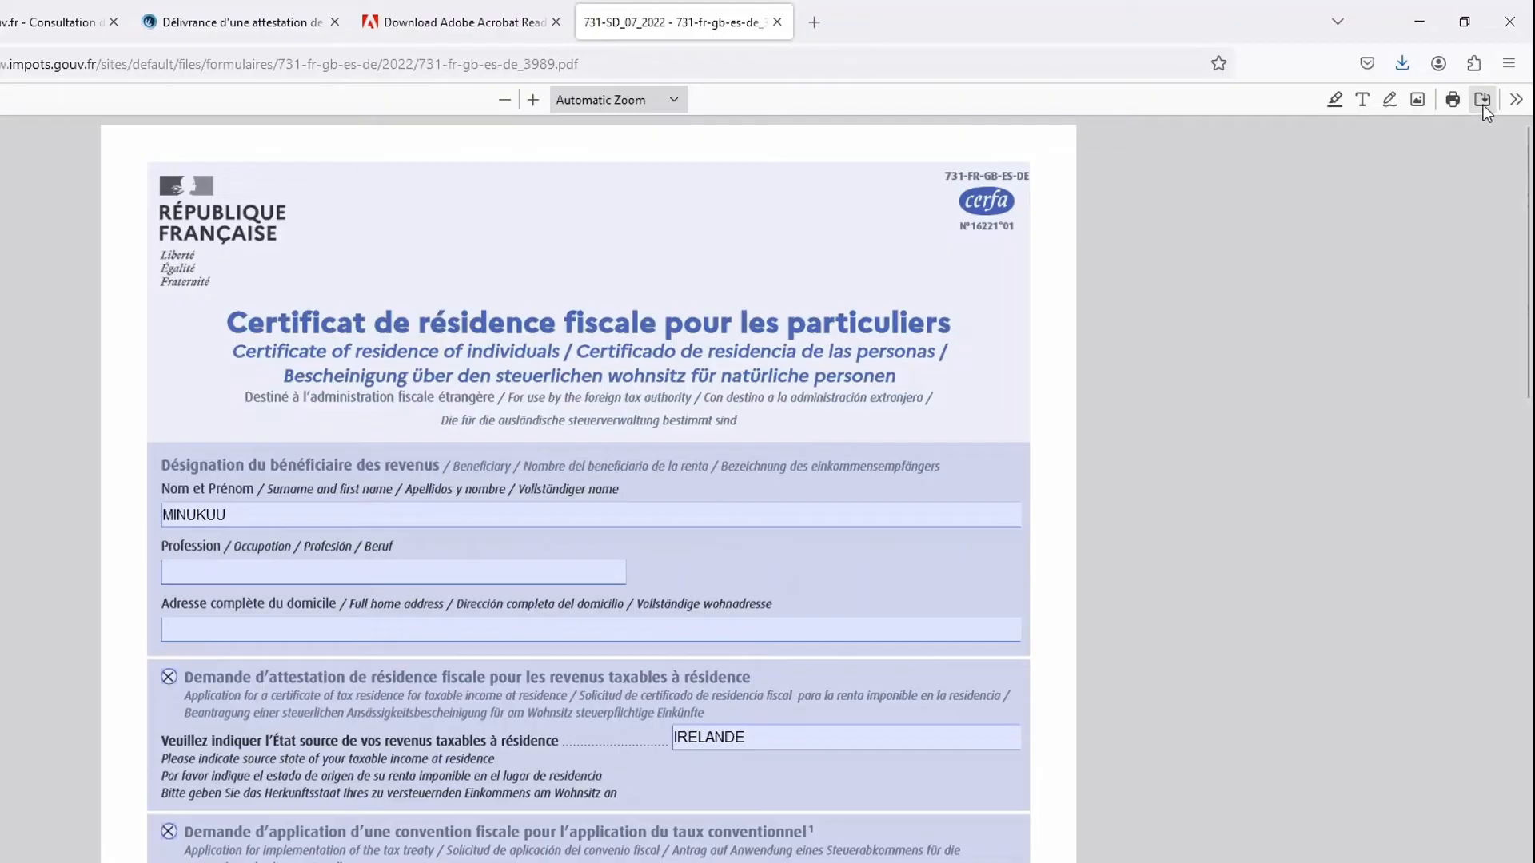
{"action": "left_click", "coordinate": [1483, 99]}
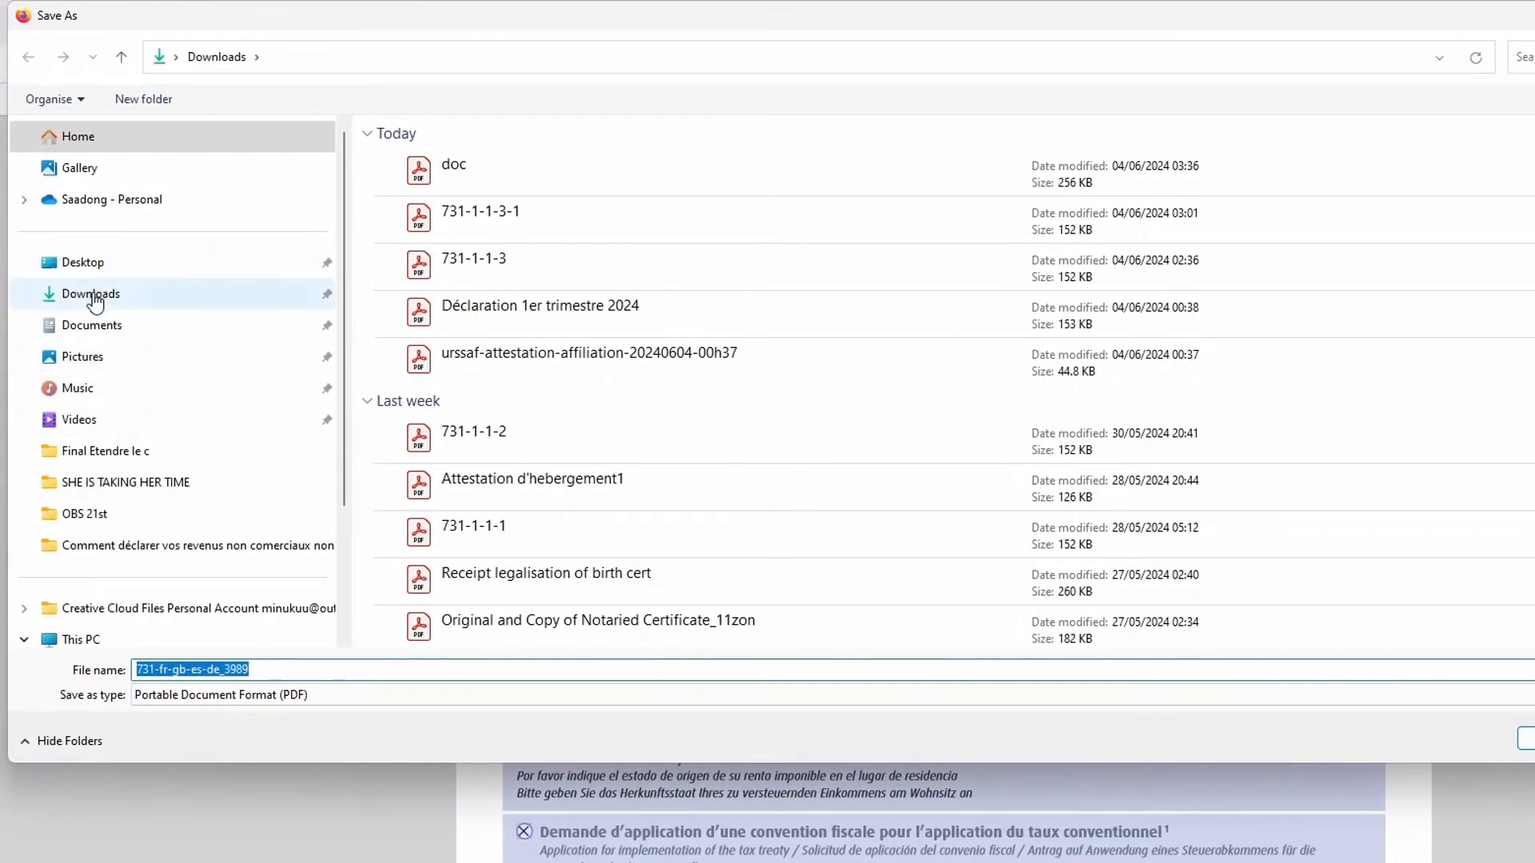
{"action": "left_click", "coordinate": [100, 294]}
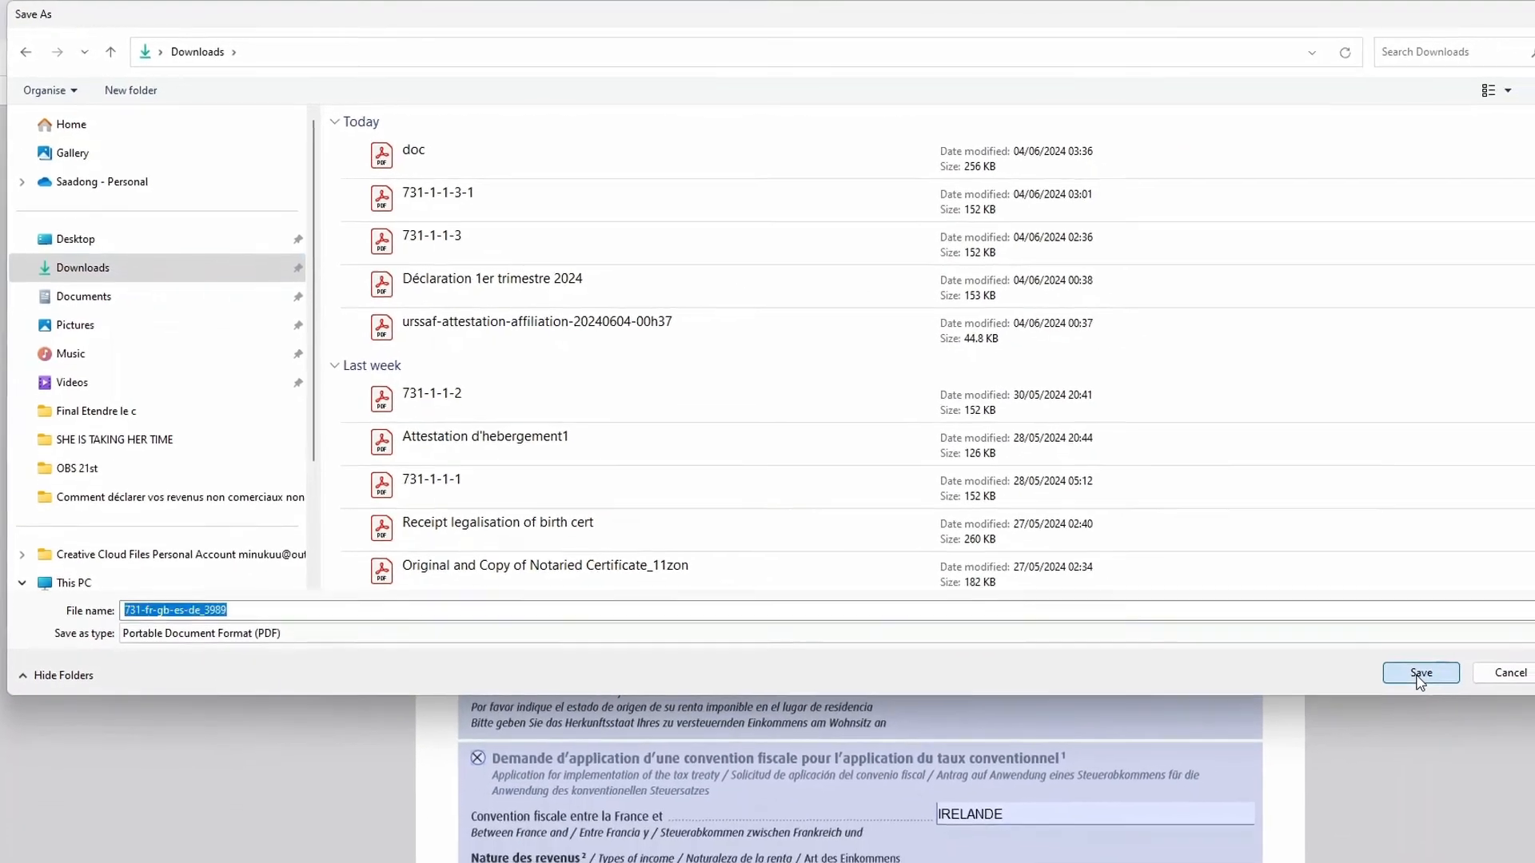
{"action": "left_click", "coordinate": [1420, 673]}
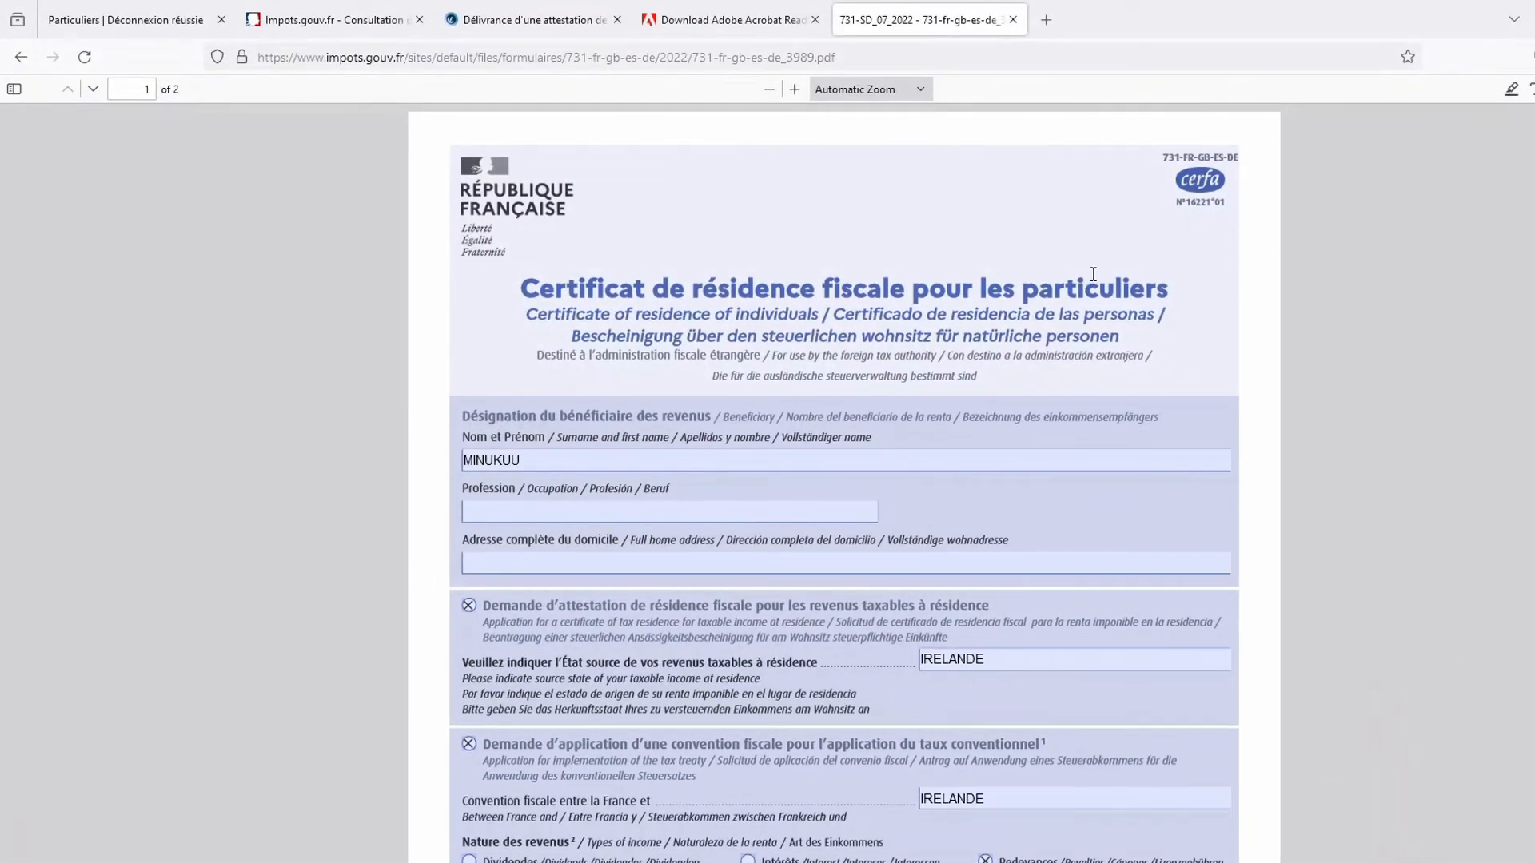
- Search the web for impots gouv in a new tab and open the site's sign-in page for the individual taxpayer space
{"action": "left_click", "coordinate": [1045, 19]}
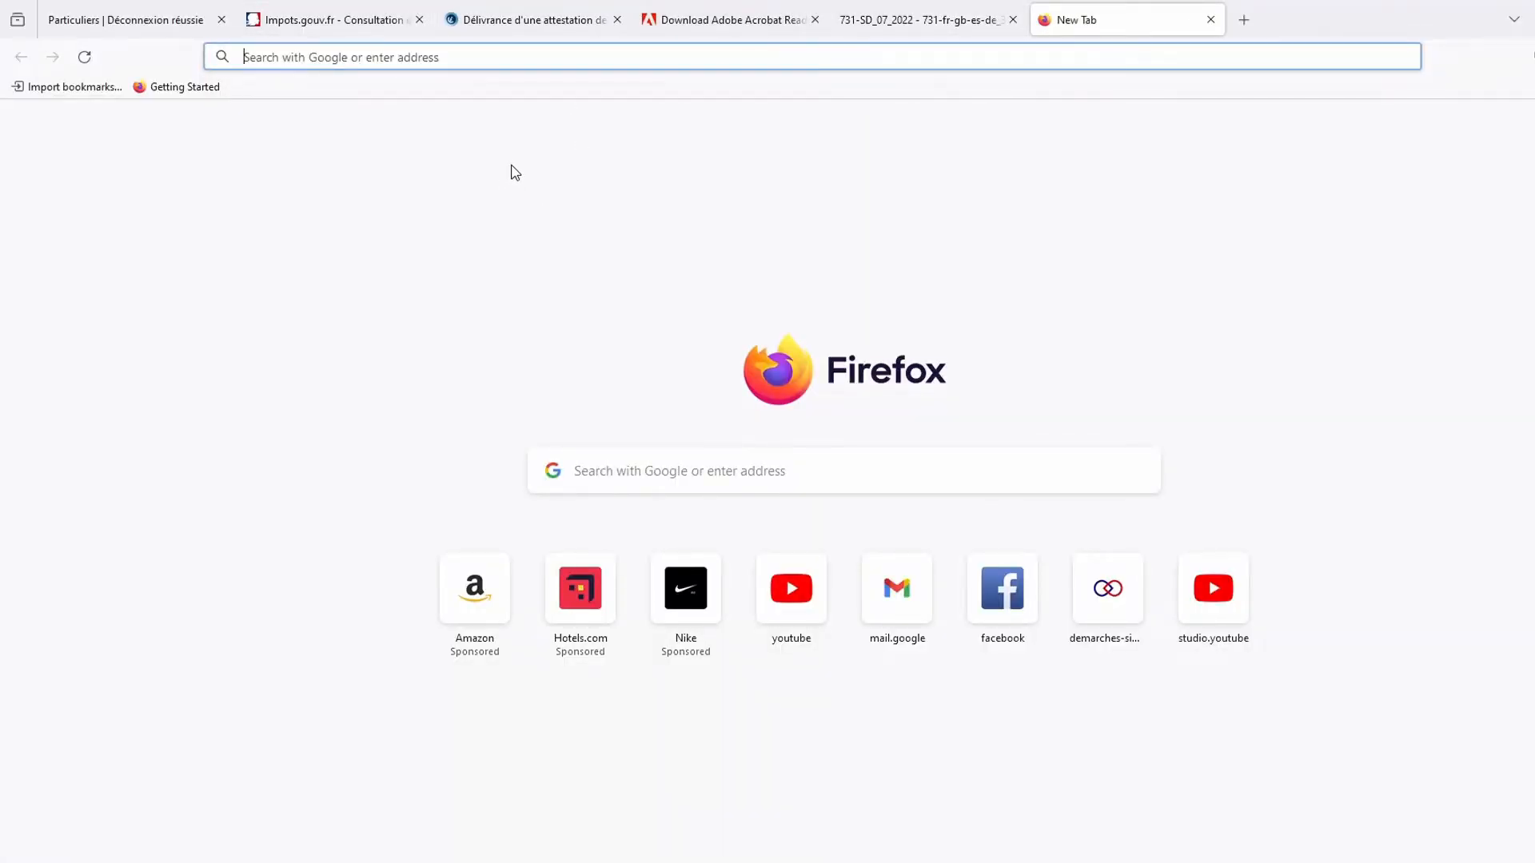
{"action": "type", "text": "IMP"}
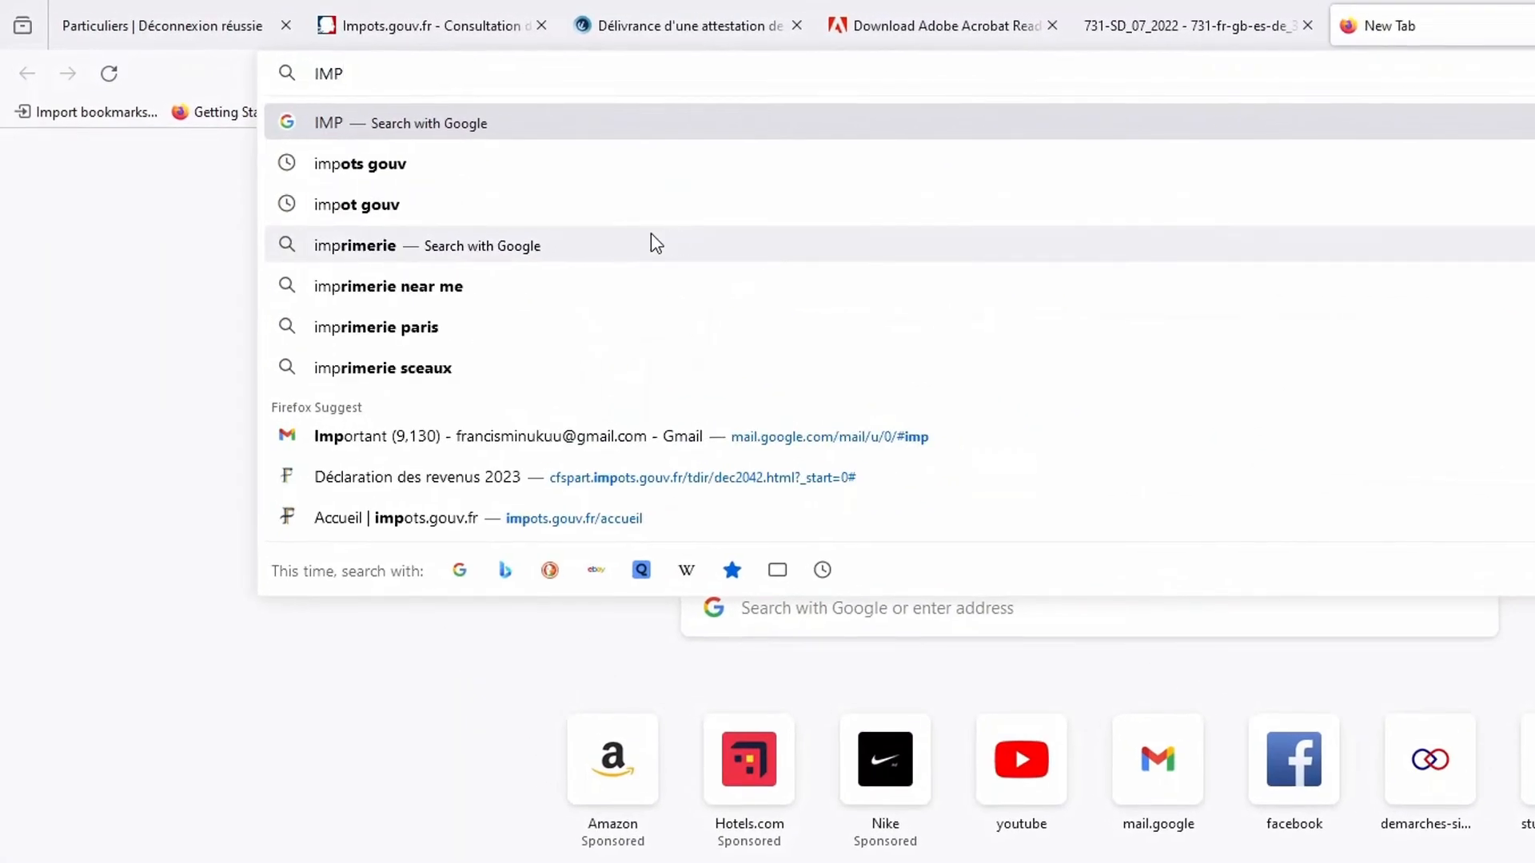
{"action": "left_click", "coordinate": [386, 177]}
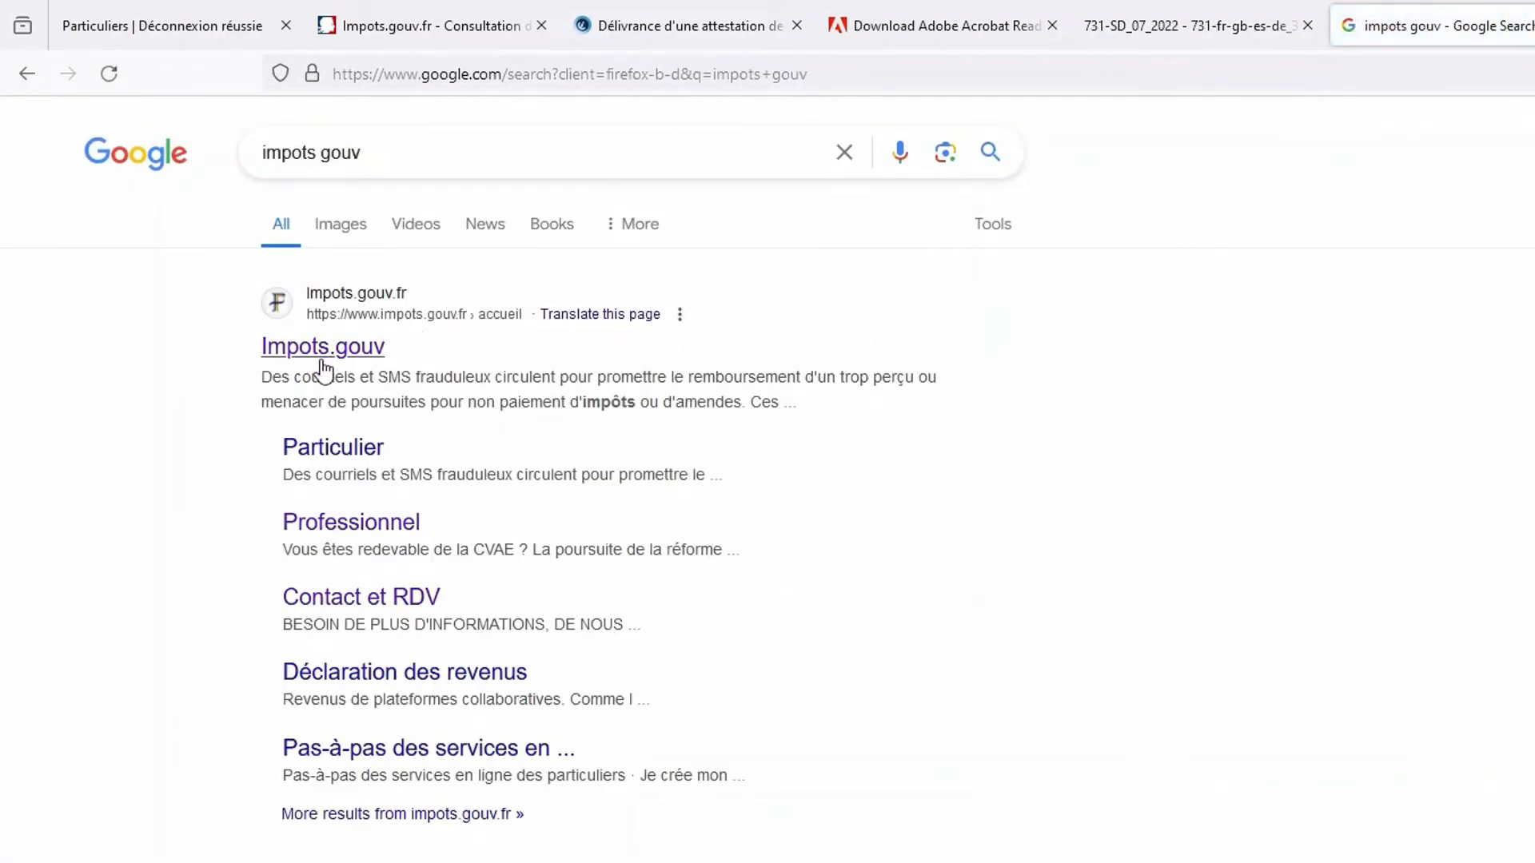
{"action": "left_click", "coordinate": [314, 352]}
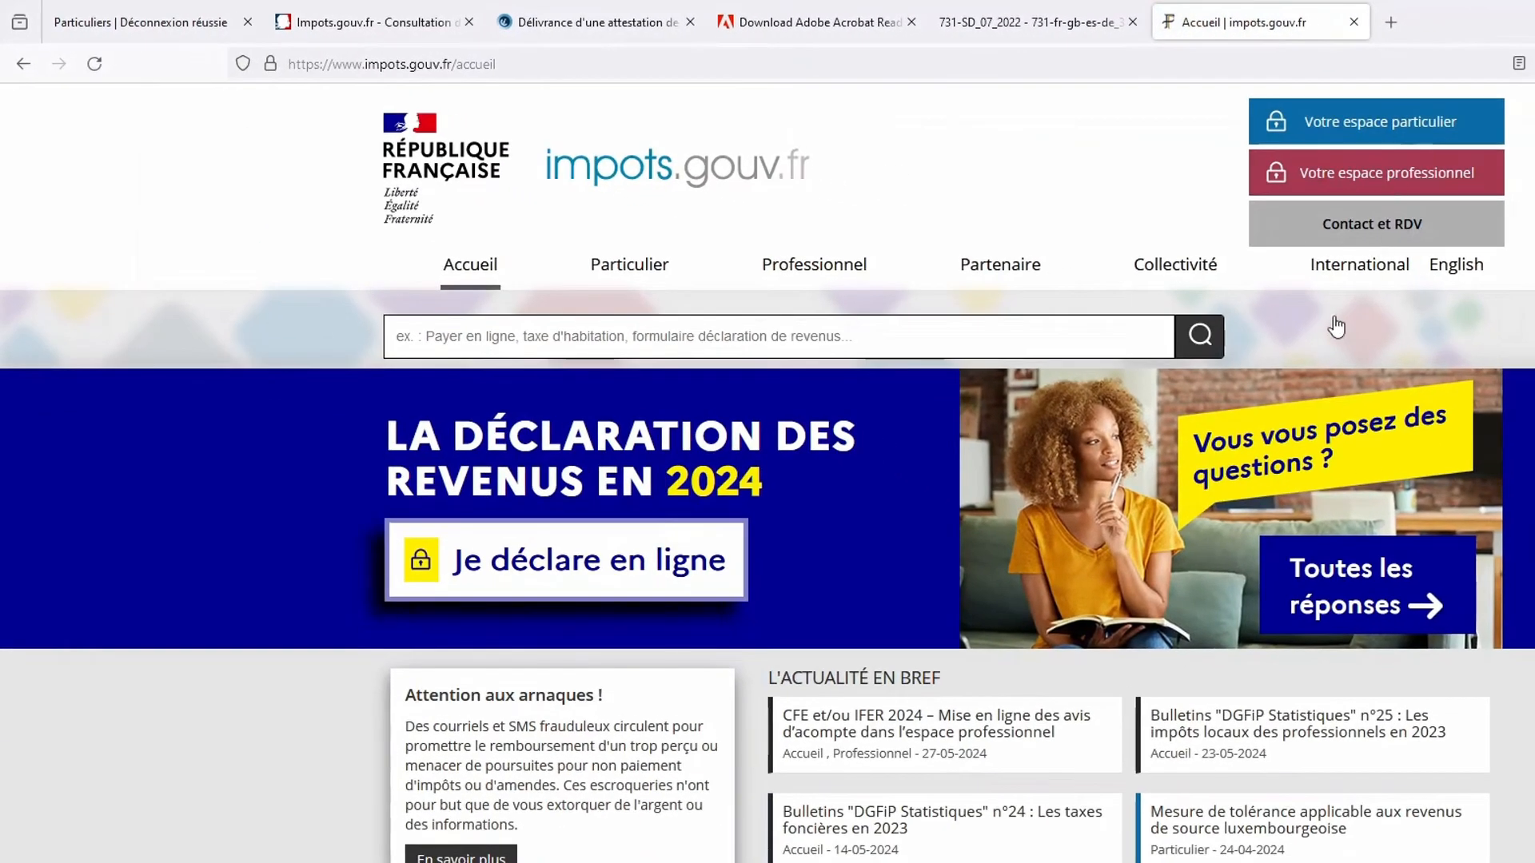
{"action": "left_click", "coordinate": [1395, 140]}
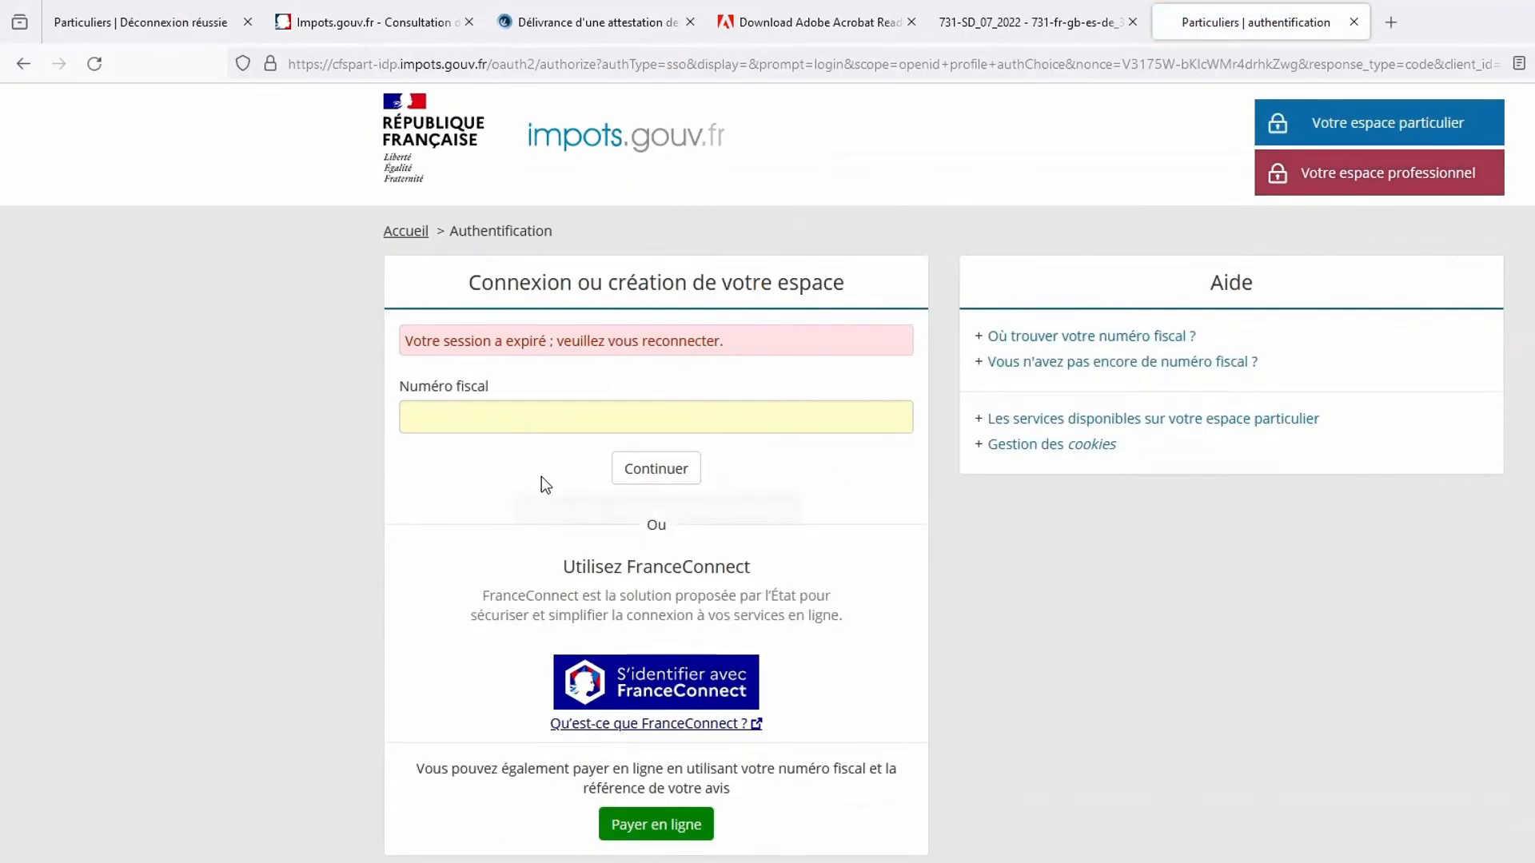
- Sign in to the individual taxpayer space with the saved tax number and the account password
{"action": "left_click", "coordinate": [573, 424]}
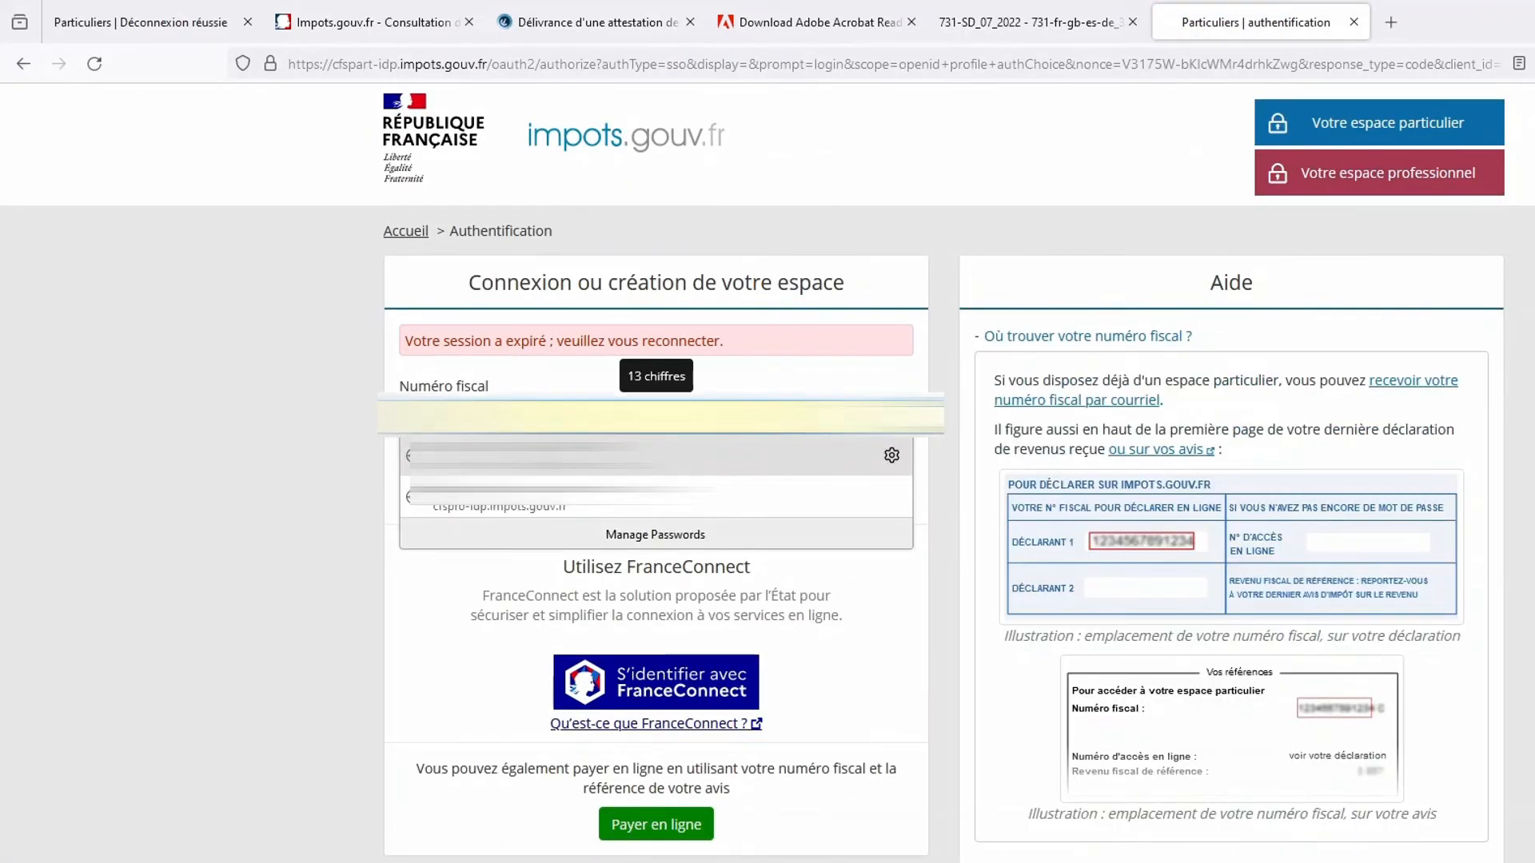
{"action": "left_click", "coordinate": [574, 457]}
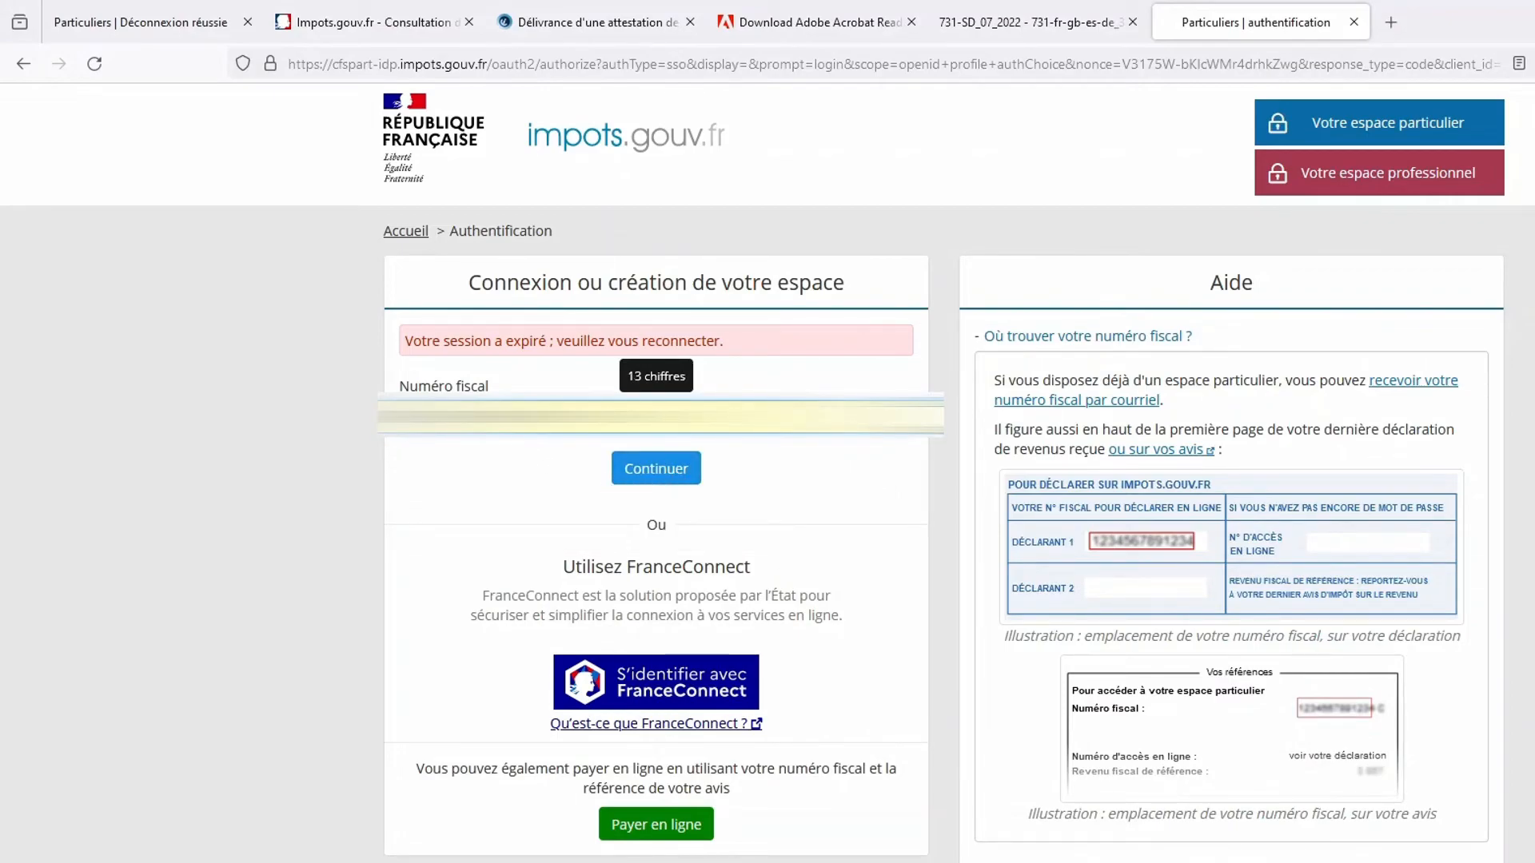
{"action": "left_click", "coordinate": [656, 469]}
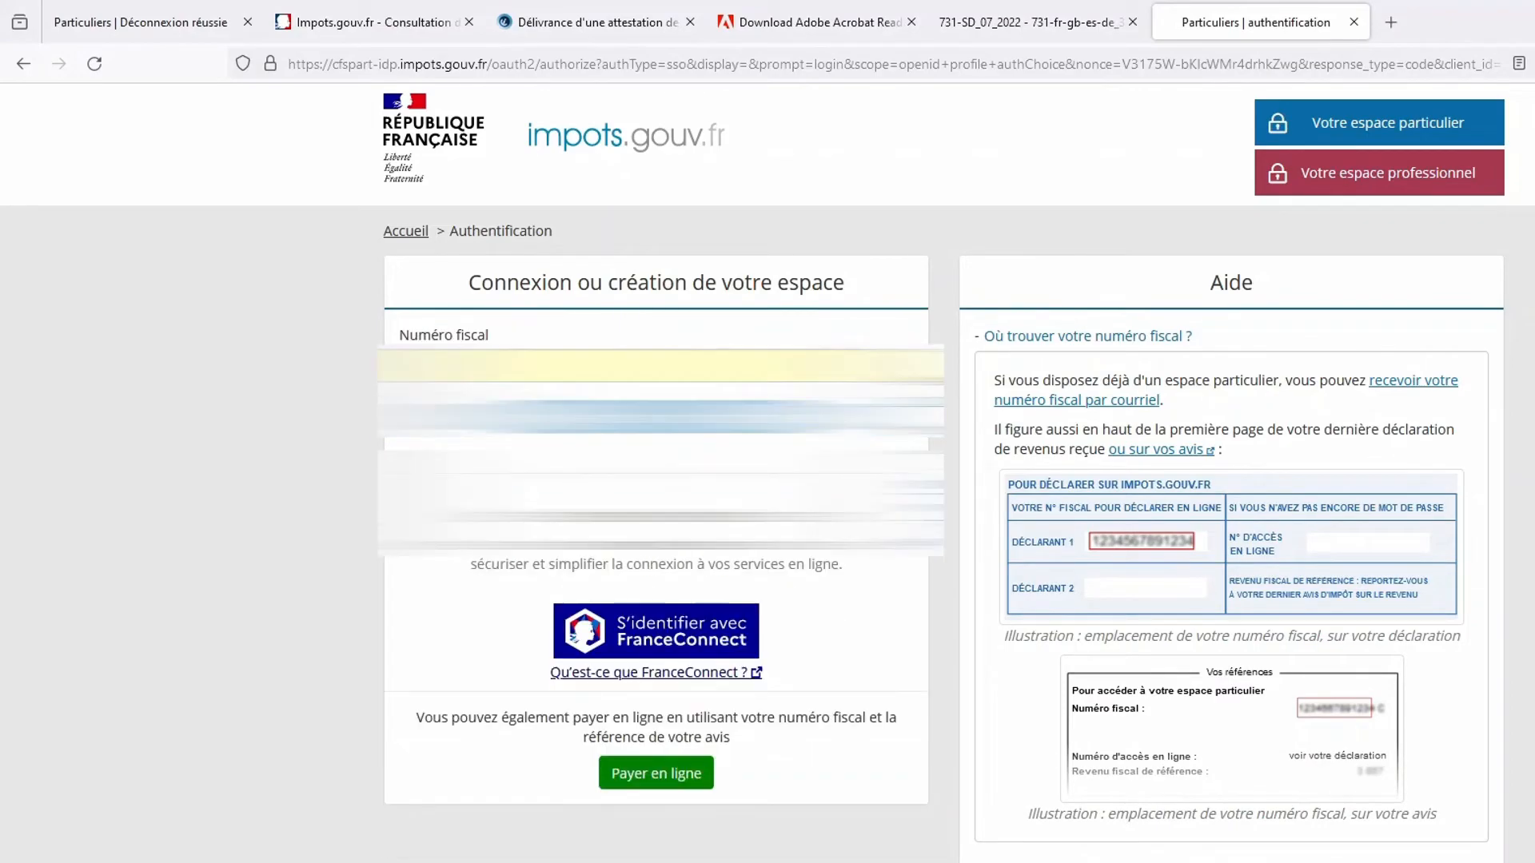
{"action": "left_click", "coordinate": [541, 442]}
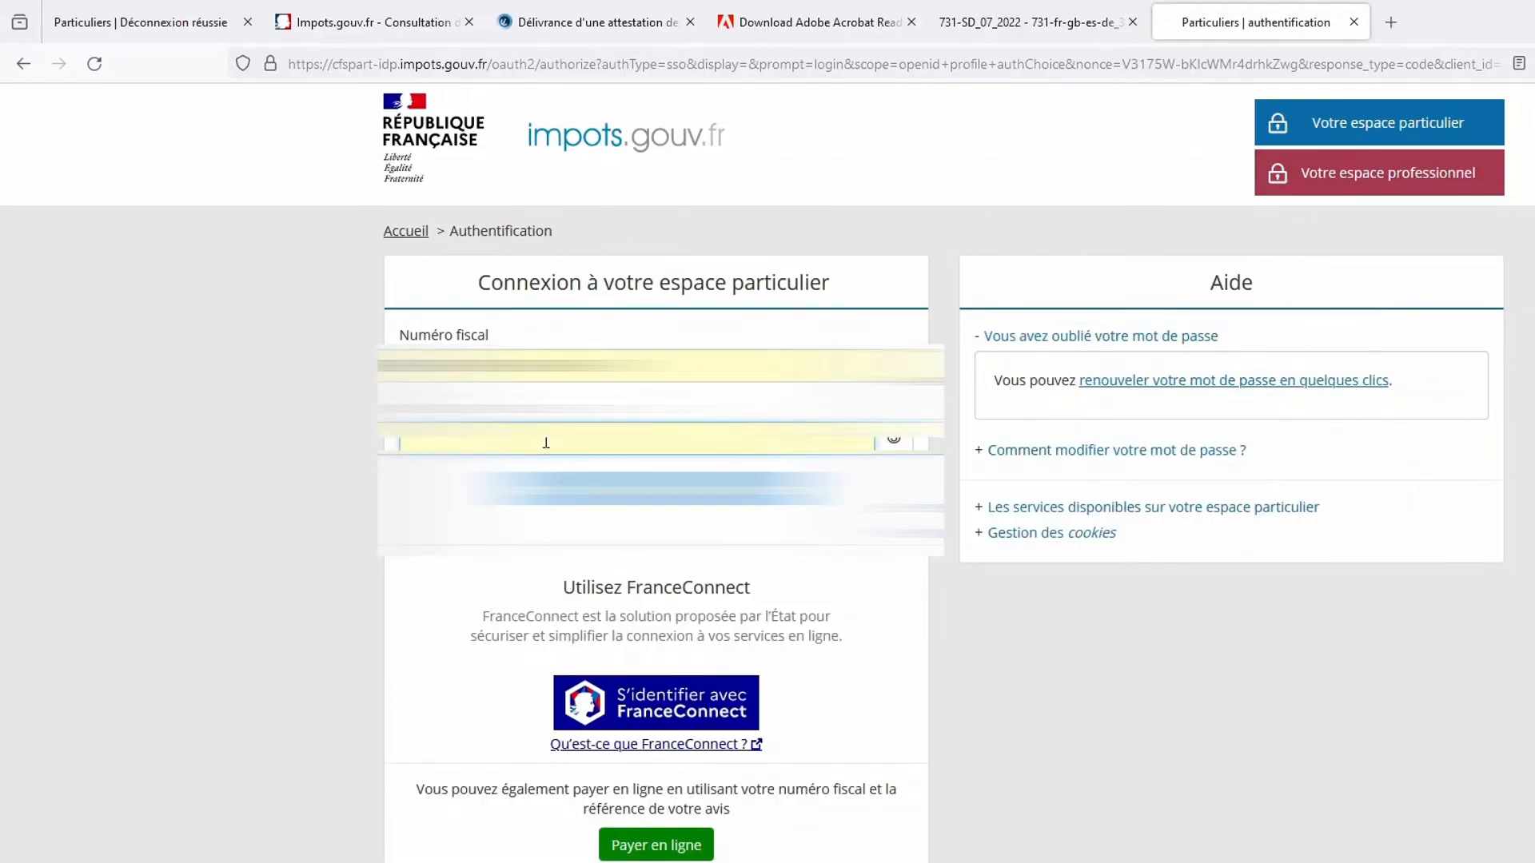
{"action": "type", "text": "•"}
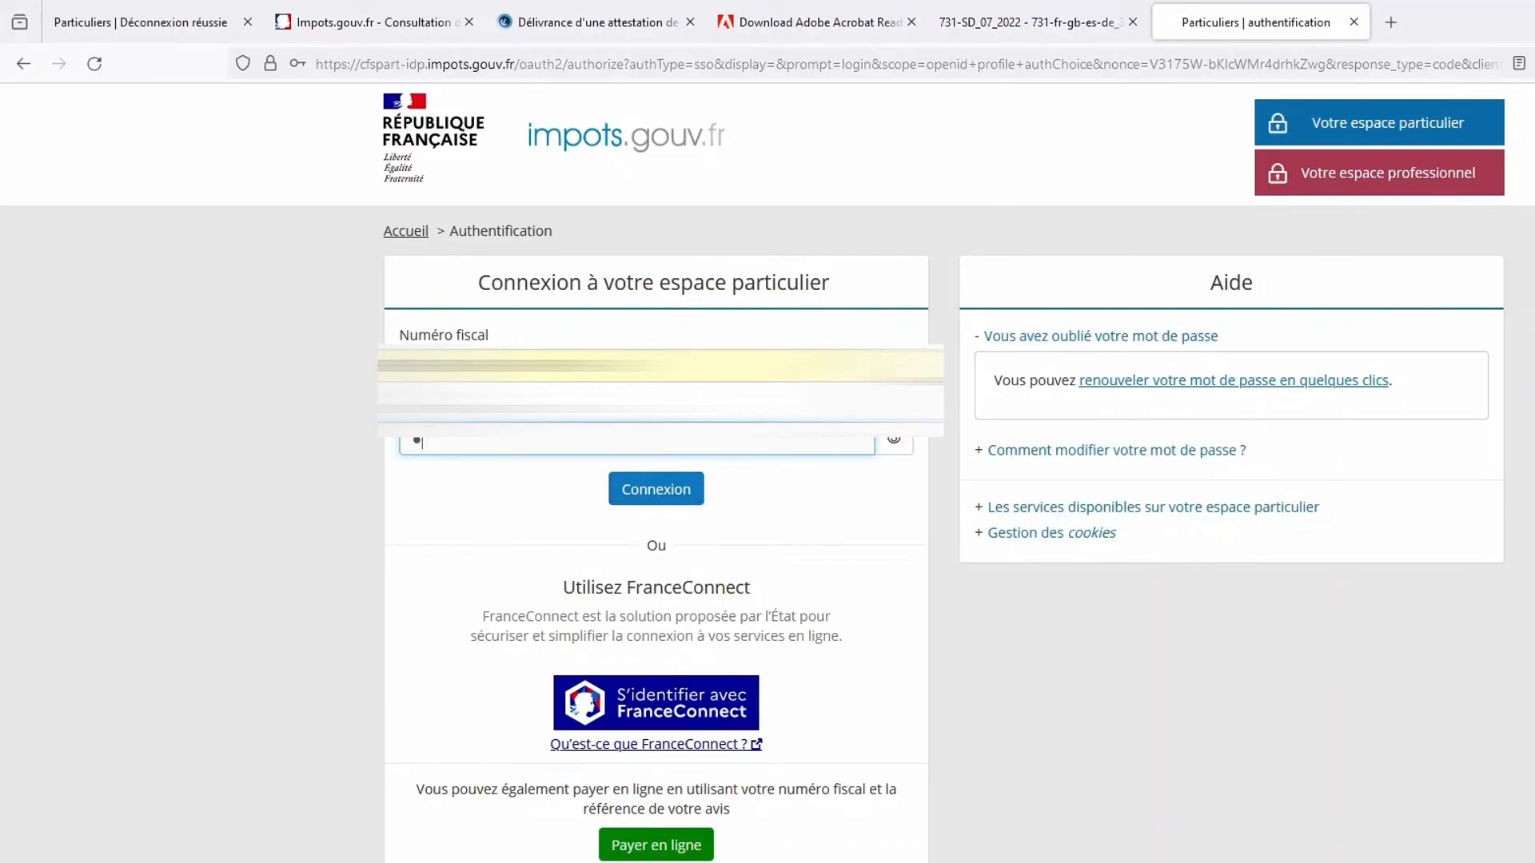
{"action": "type", "text": "••"}
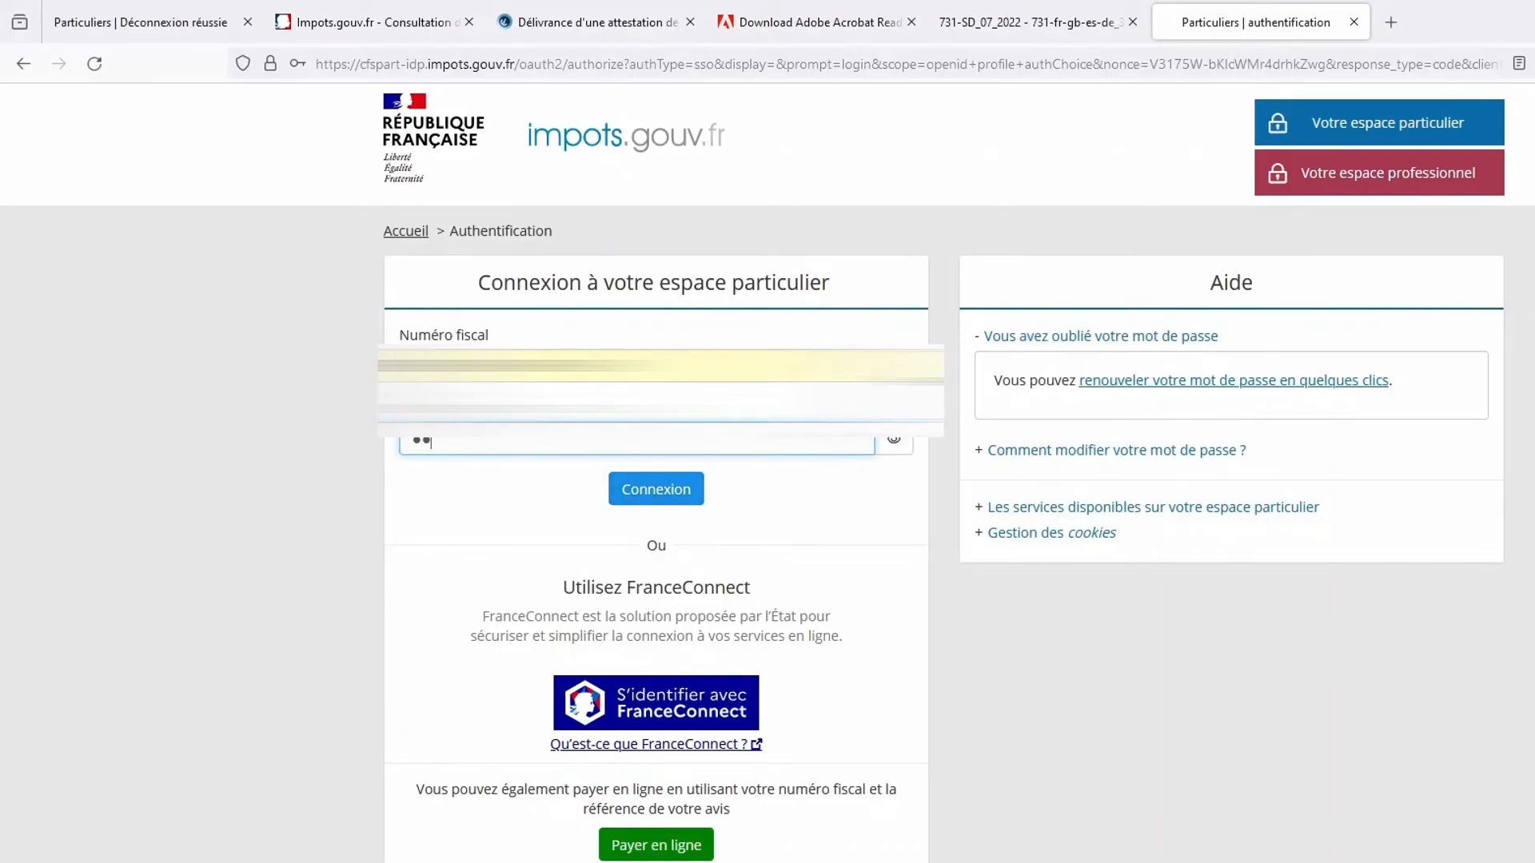
{"action": "type", "text": "•••••••••••"}
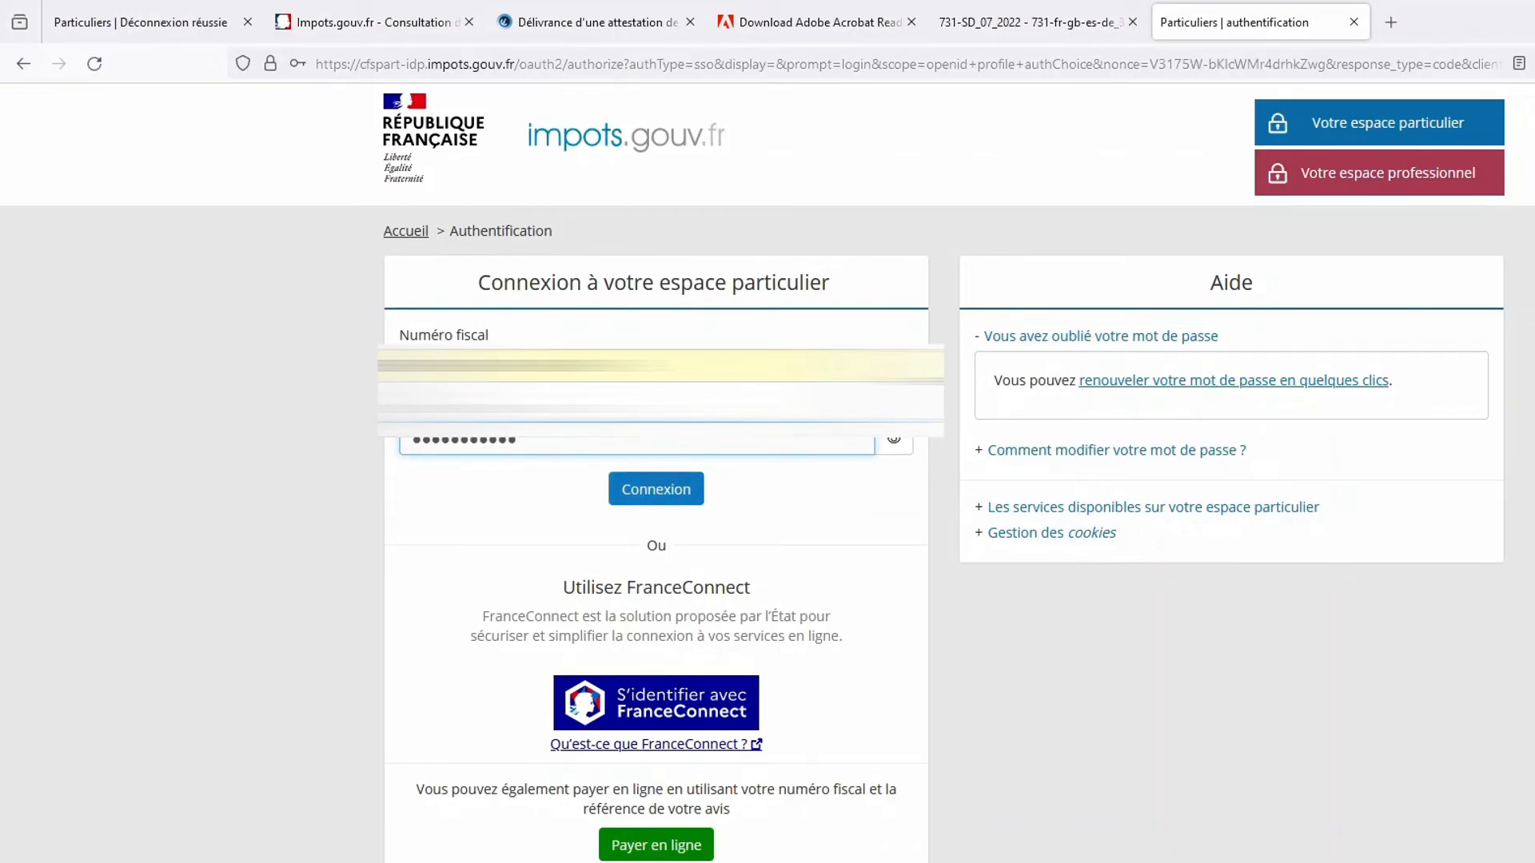
{"action": "type", "text": "••"}
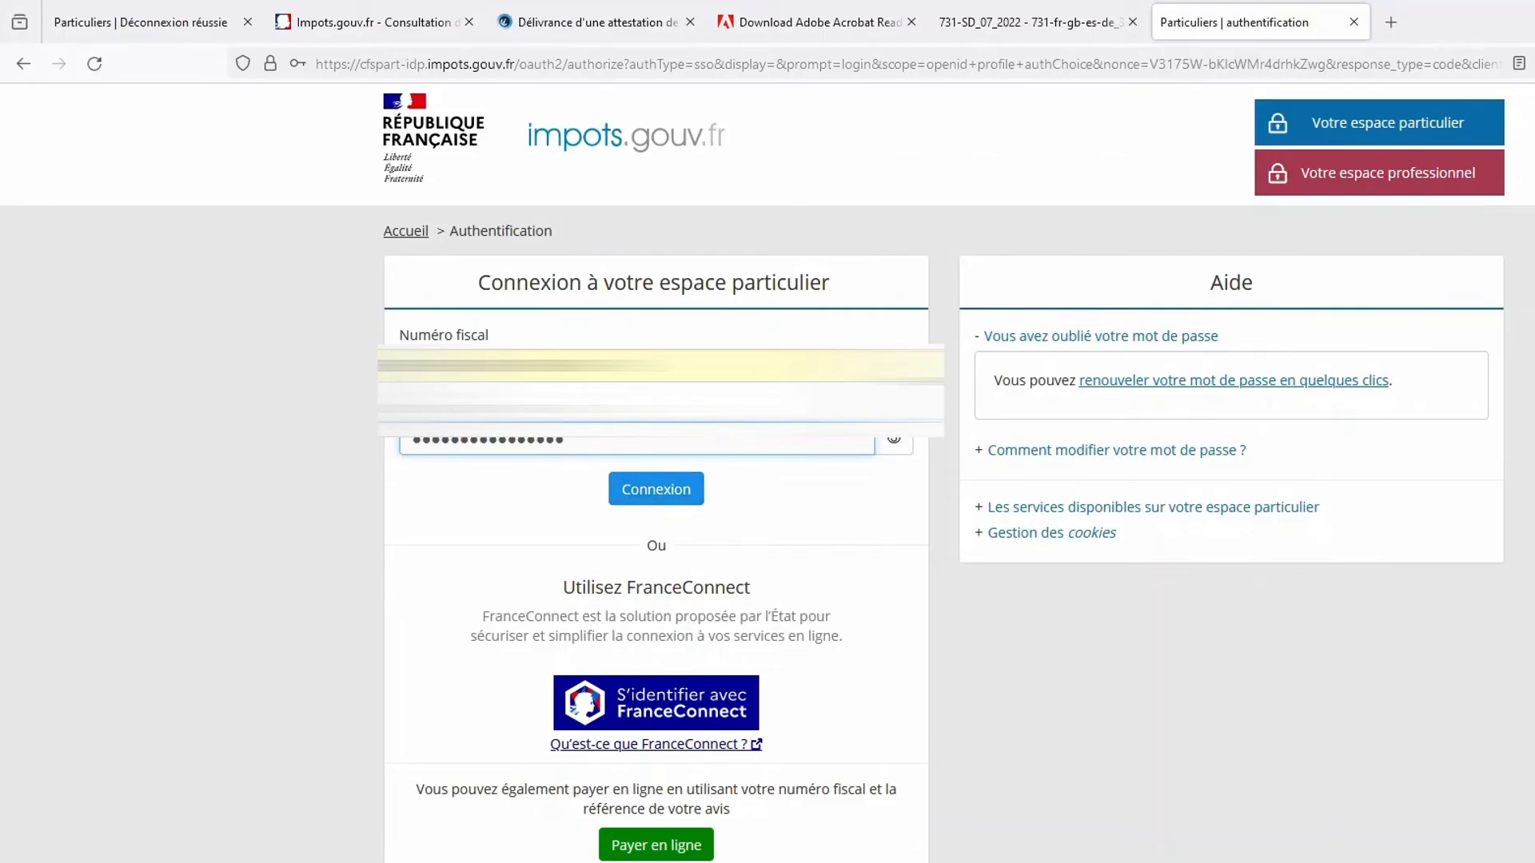
{"action": "left_click", "coordinate": [658, 497]}
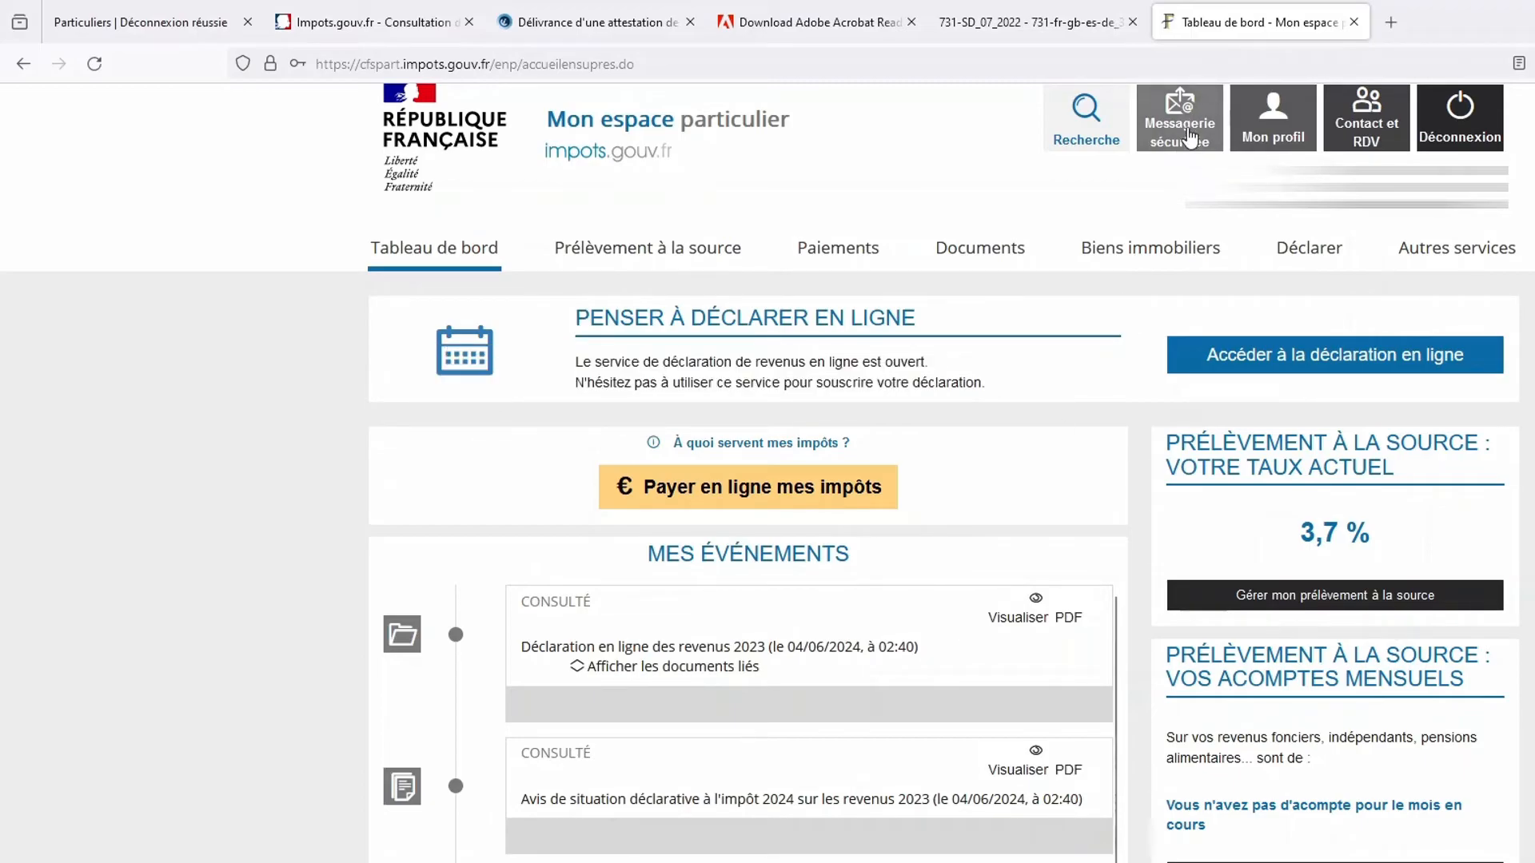
- Open the secure messaging and start a supporting-document request for the tax residence certificate as a French tax resident
{"action": "left_click", "coordinate": [1191, 145]}
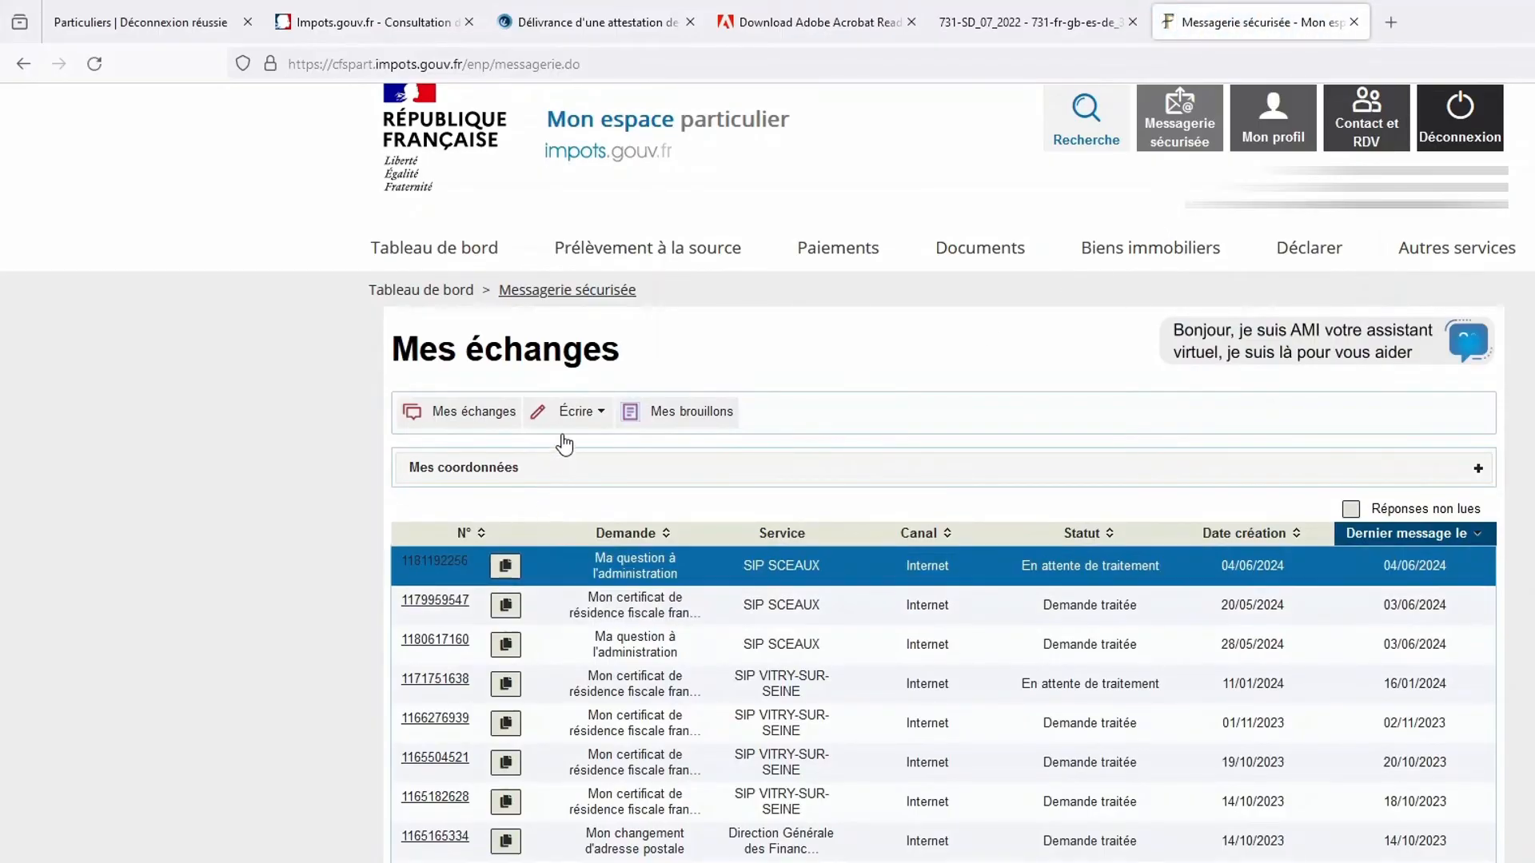
{"action": "left_click", "coordinate": [568, 414]}
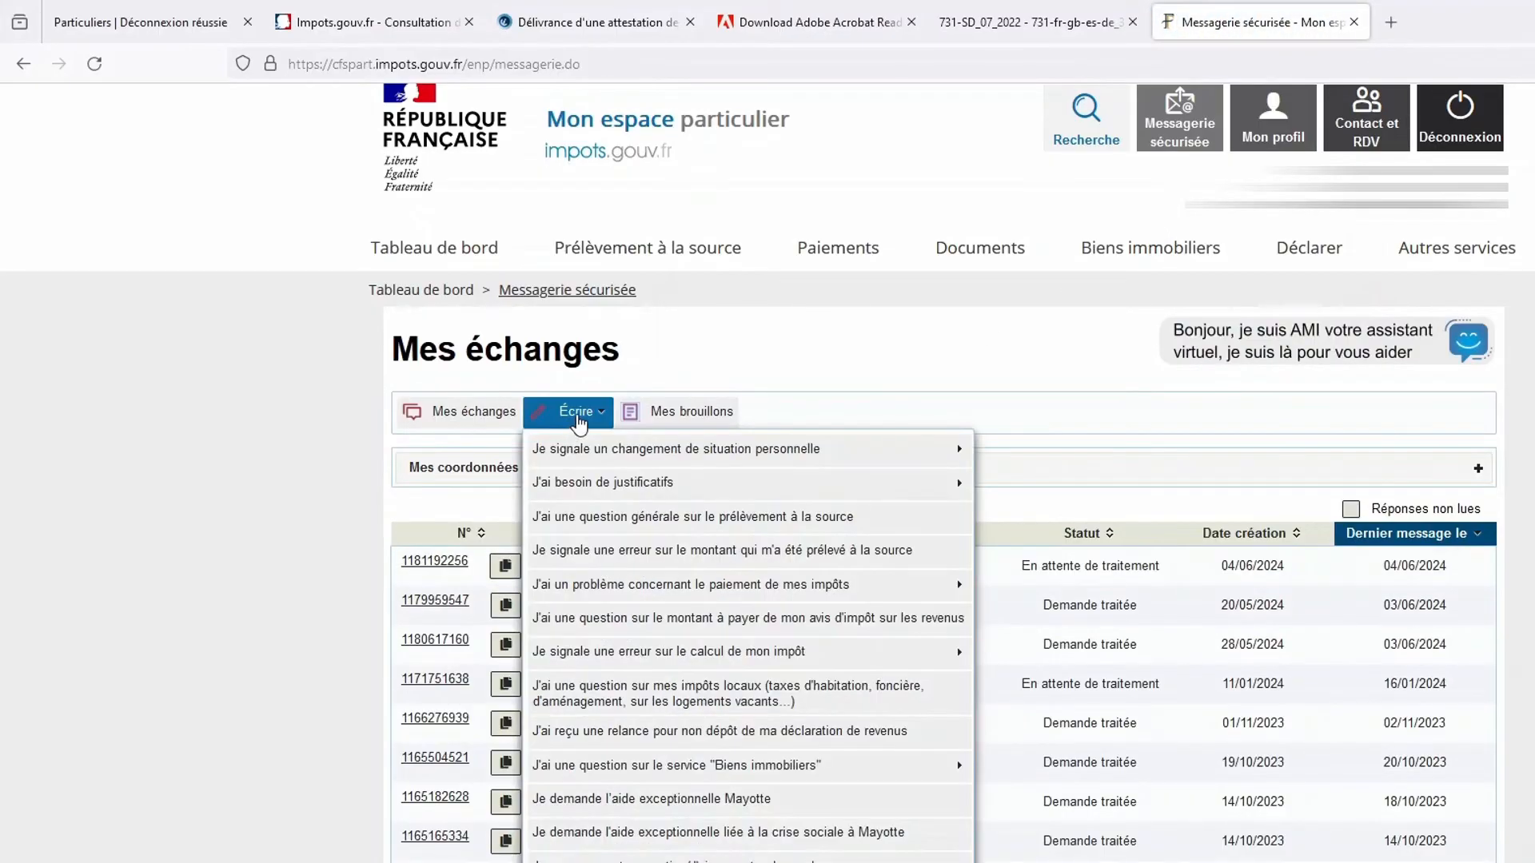
{"action": "mouse_move", "coordinate": [613, 499]}
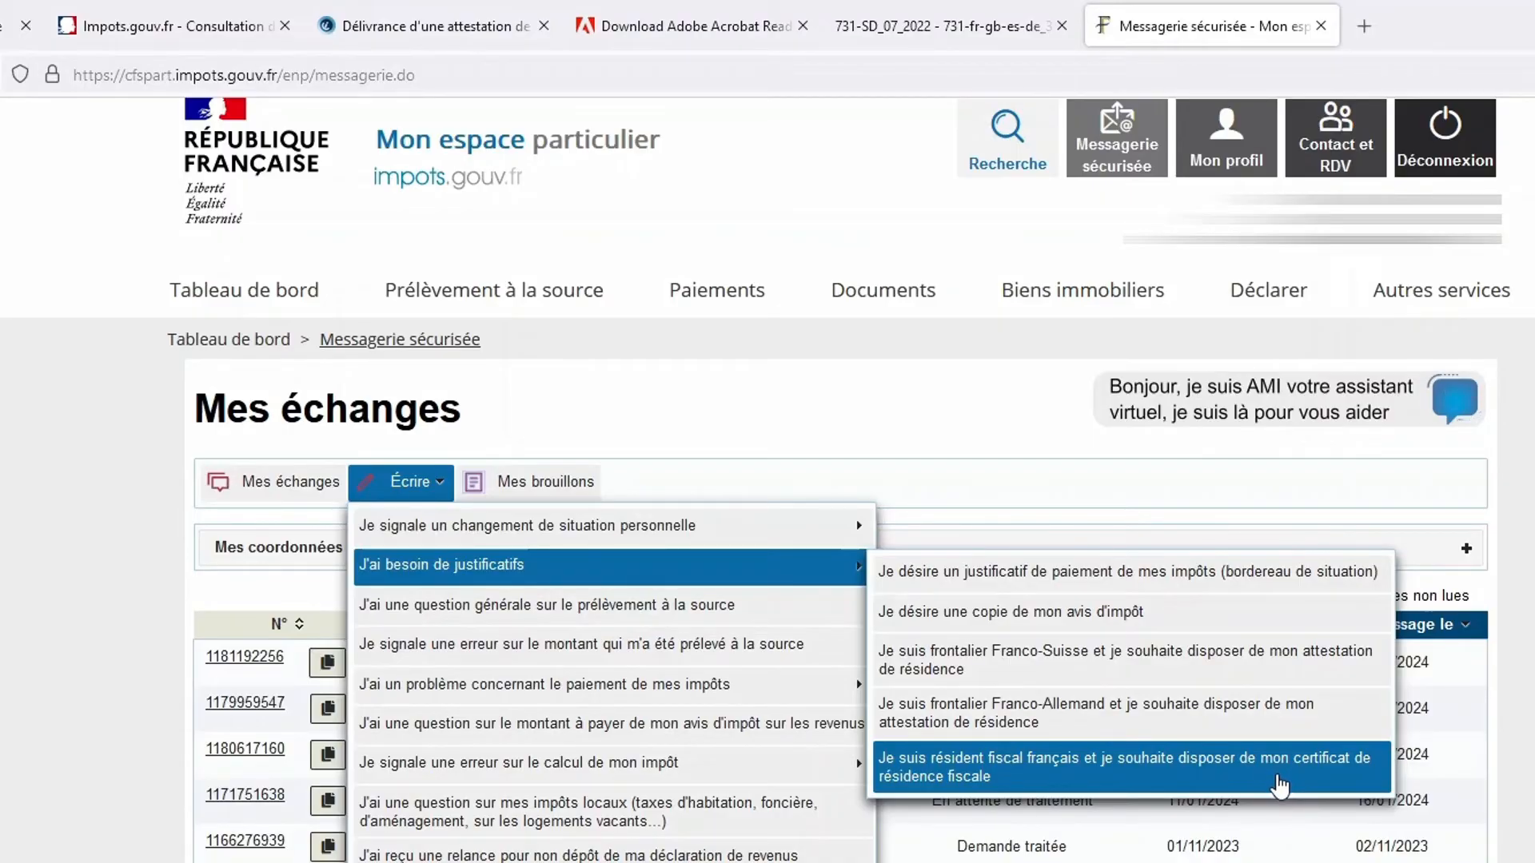
{"action": "left_click", "coordinate": [1112, 774]}
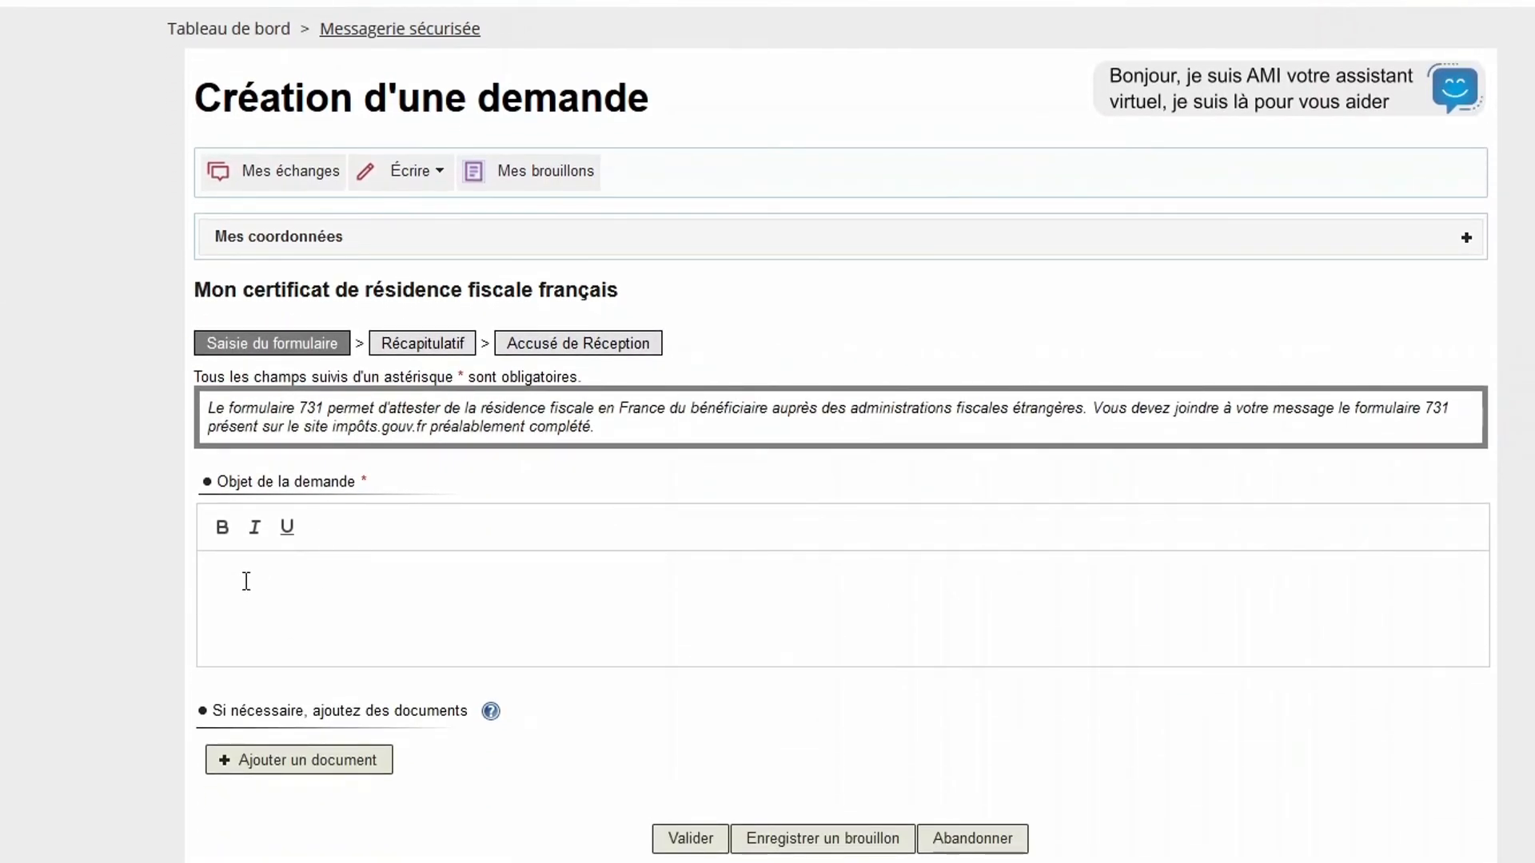
- Write the request text "Bonjour," followed by "Je me permets de vous écrire pour demander de mon certificat de résidence fiscale...." on a new line
{"action": "type", "text": "B"}
{"action": "type", "text": "o"}
{"action": "type", "text": "njour"}
{"action": "type", "text": ", "}
{"action": "type", "text": "Je "}
{"action": "type", "text": "me pe"}
{"action": "type", "text": "rmets de"}
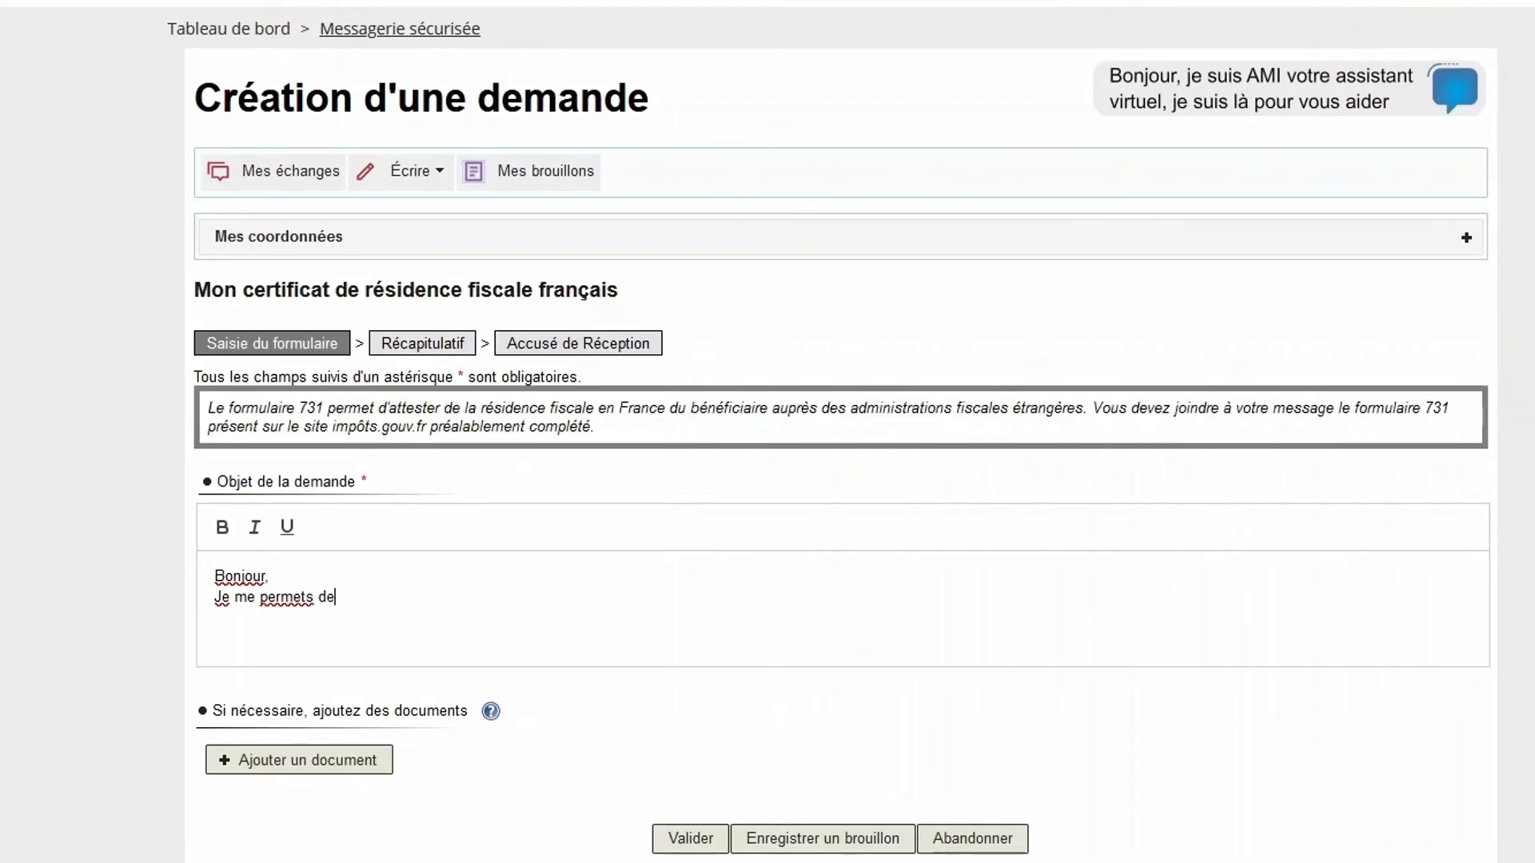
{"action": "type", "text": " vous écrire pour deman"}
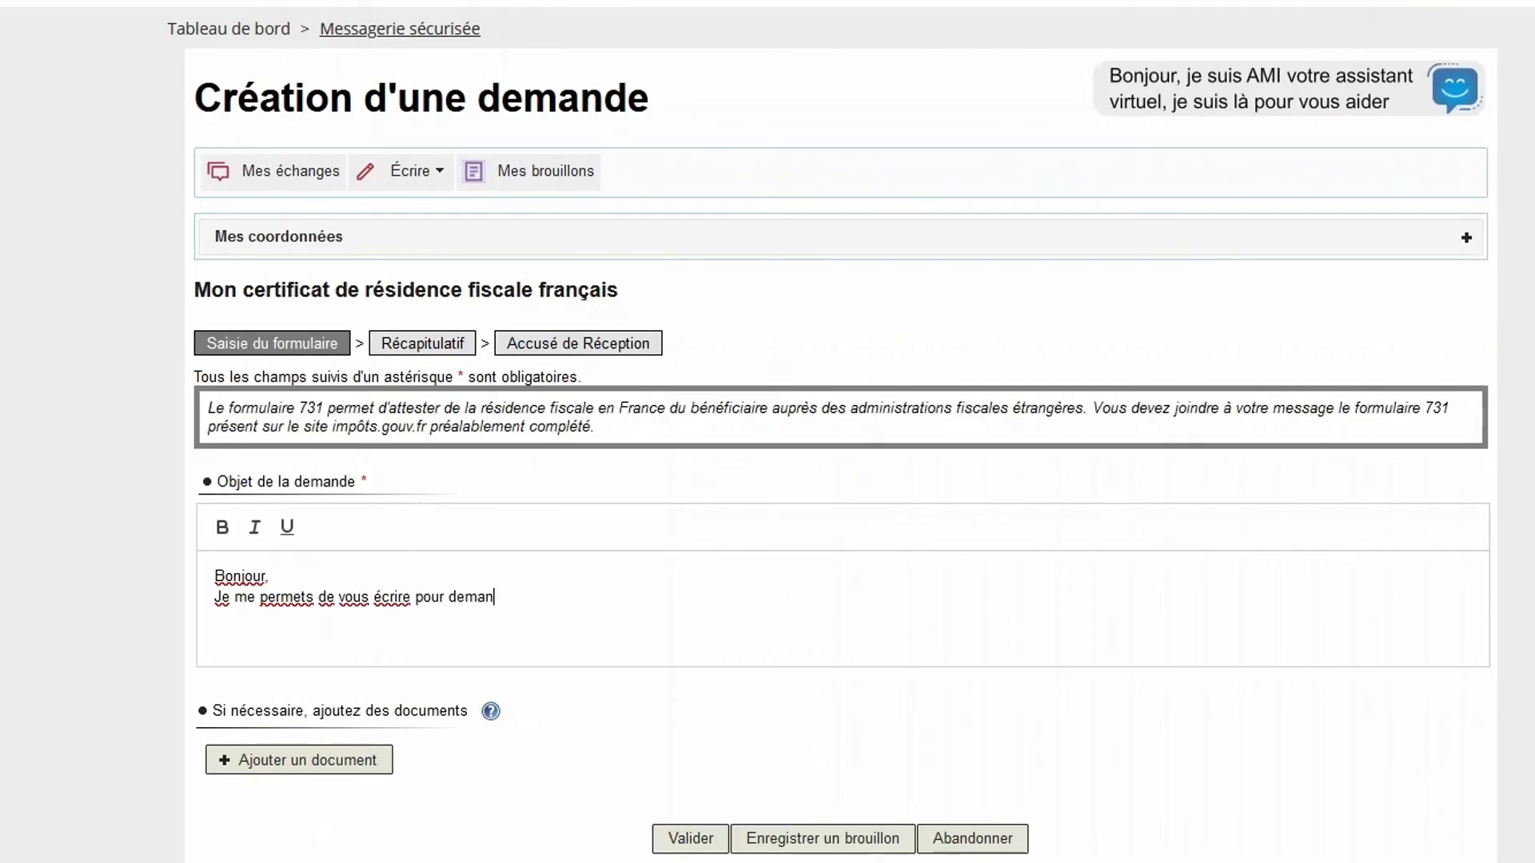
{"action": "type", "text": "der de"}
{"action": "type", "text": " mon cert"}
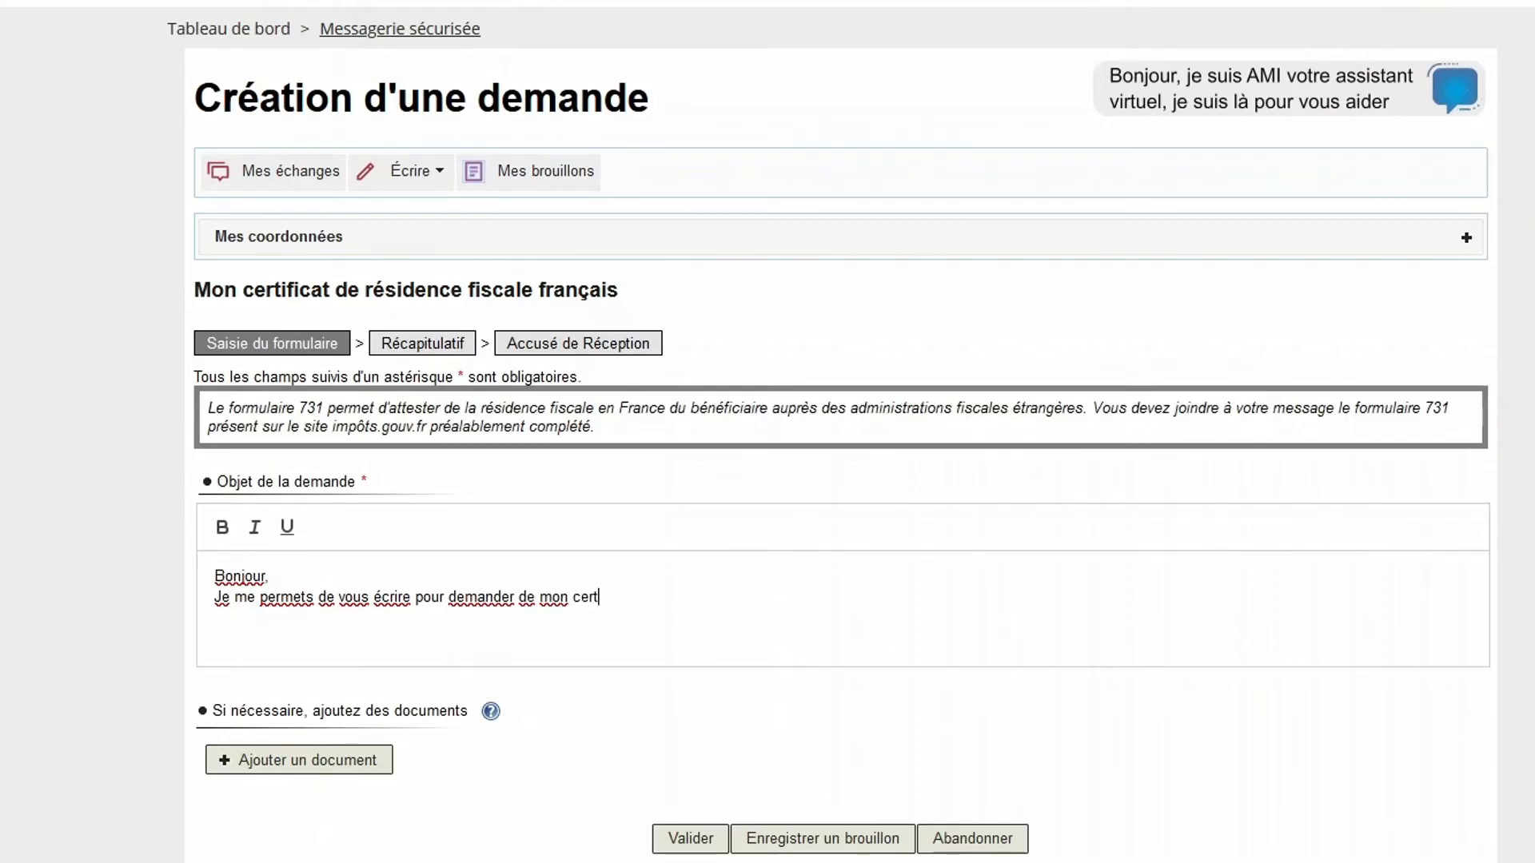
{"action": "type", "text": "ificat de résiden"}
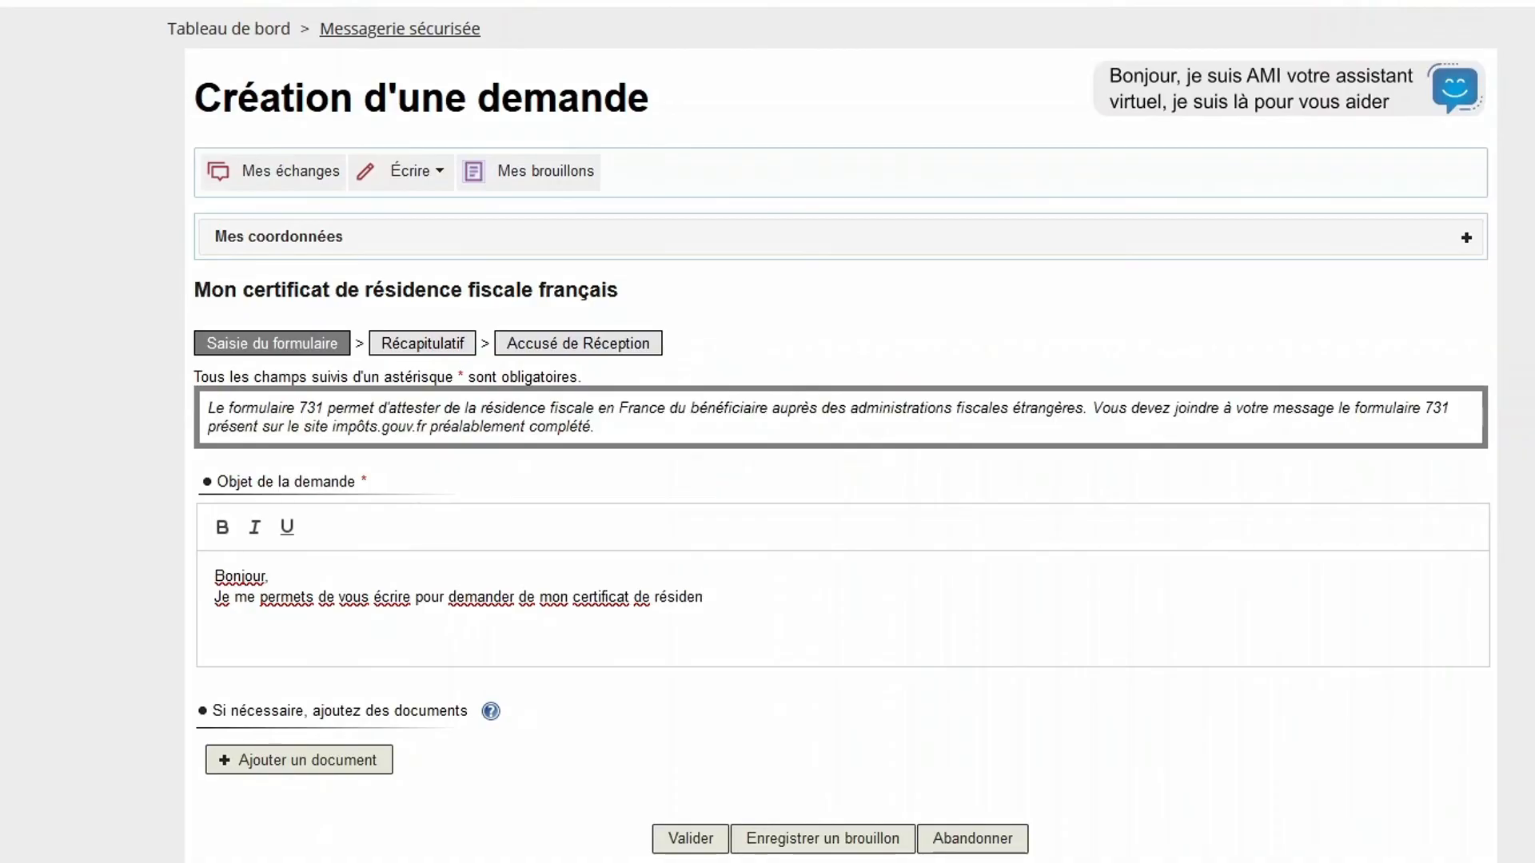
{"action": "type", "text": "ce fisca"}
{"action": "type", "text": ":"}
{"action": "type", "text": "...."}
- Close the message with "Bien cordialement," and the sender's name on separate lines
{"action": "key", "text": "Return"}
{"action": "type", "text": "Bien co"}
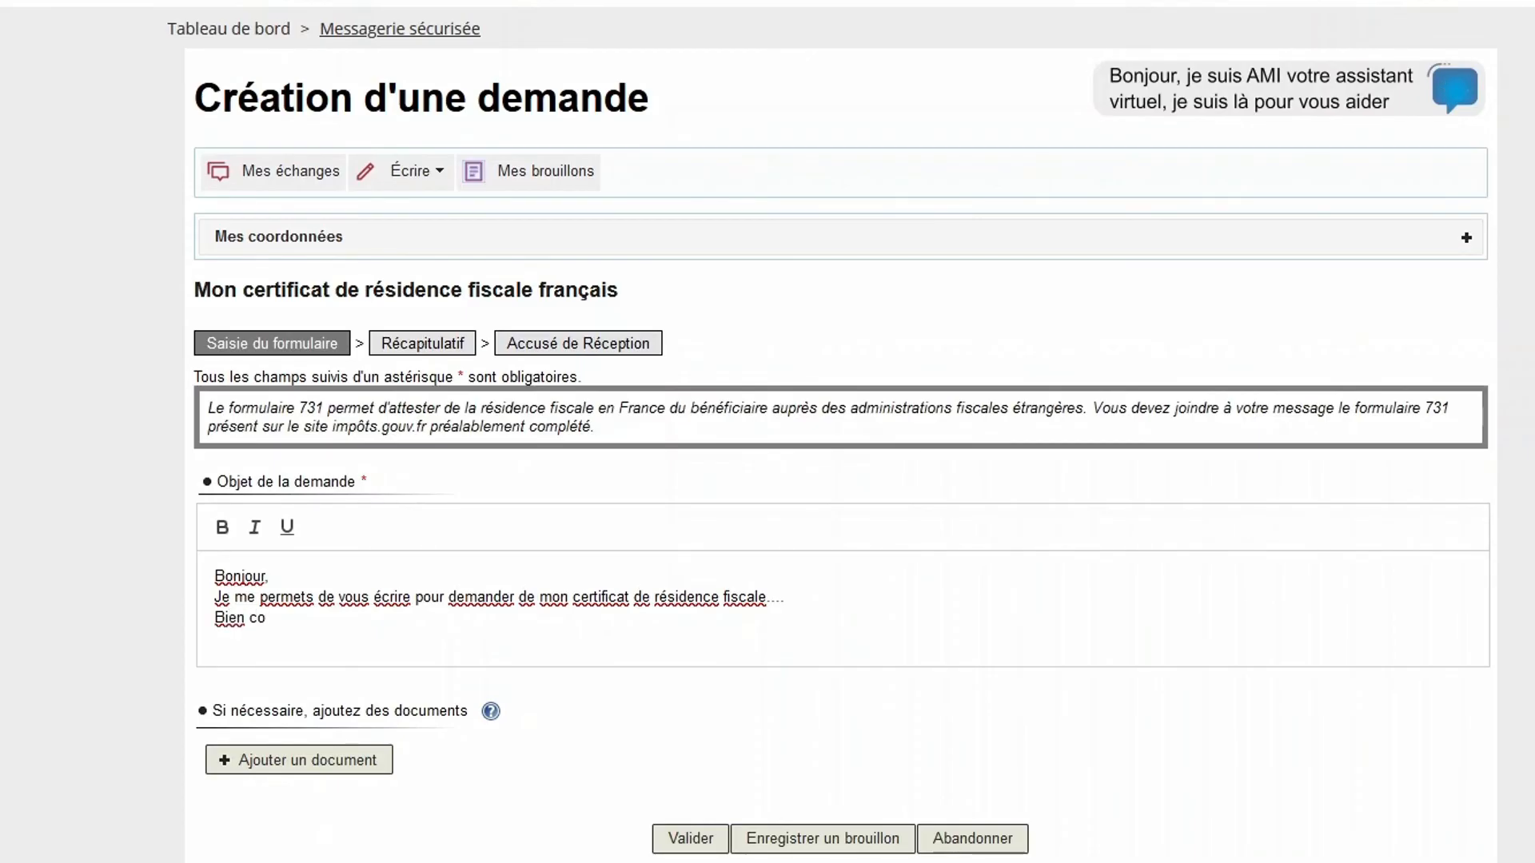
{"action": "type", "text": "rdialement."}
{"action": "type", "text": "Min"}
{"action": "type", "text": "uku"}
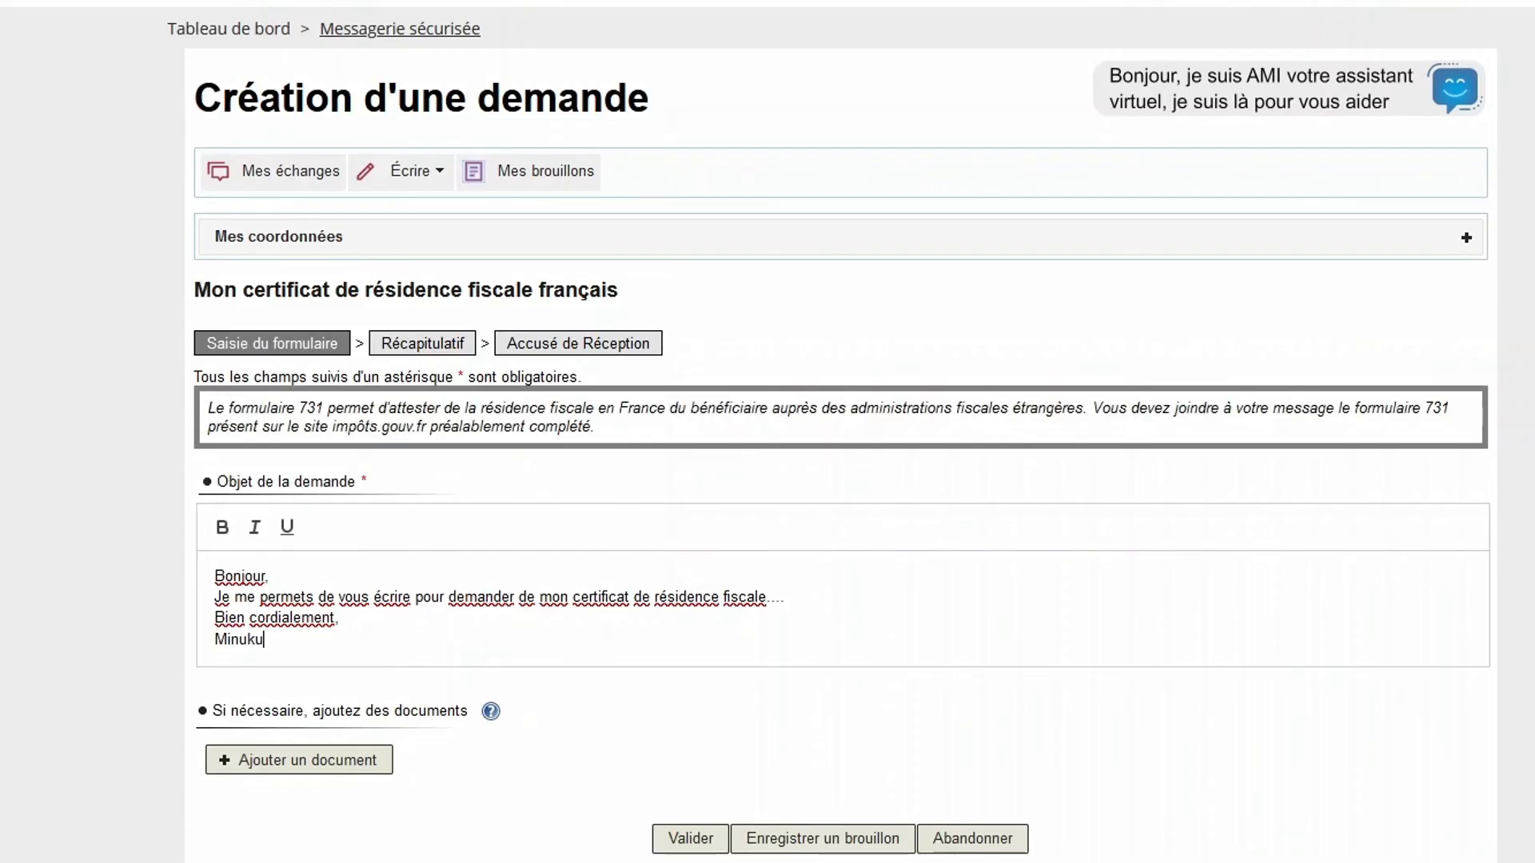
{"action": "type", "text": "u"}
- Attach 731-fr-gb-es-de_3989.pdf from Downloads to the request and validate it to reach the summary
{"action": "left_click", "coordinate": [309, 771]}
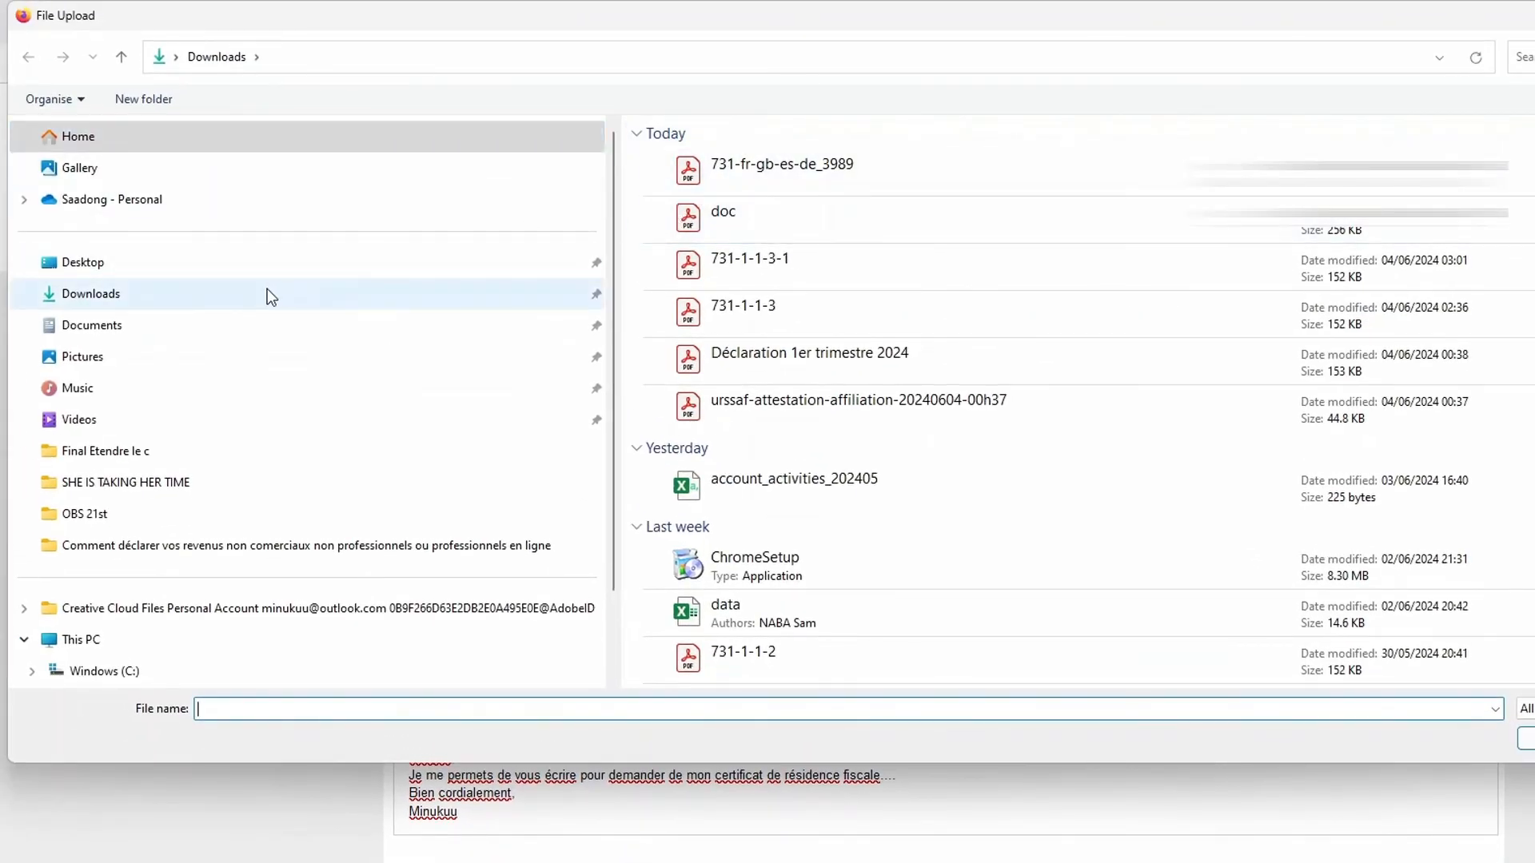
{"action": "left_click", "coordinate": [784, 177]}
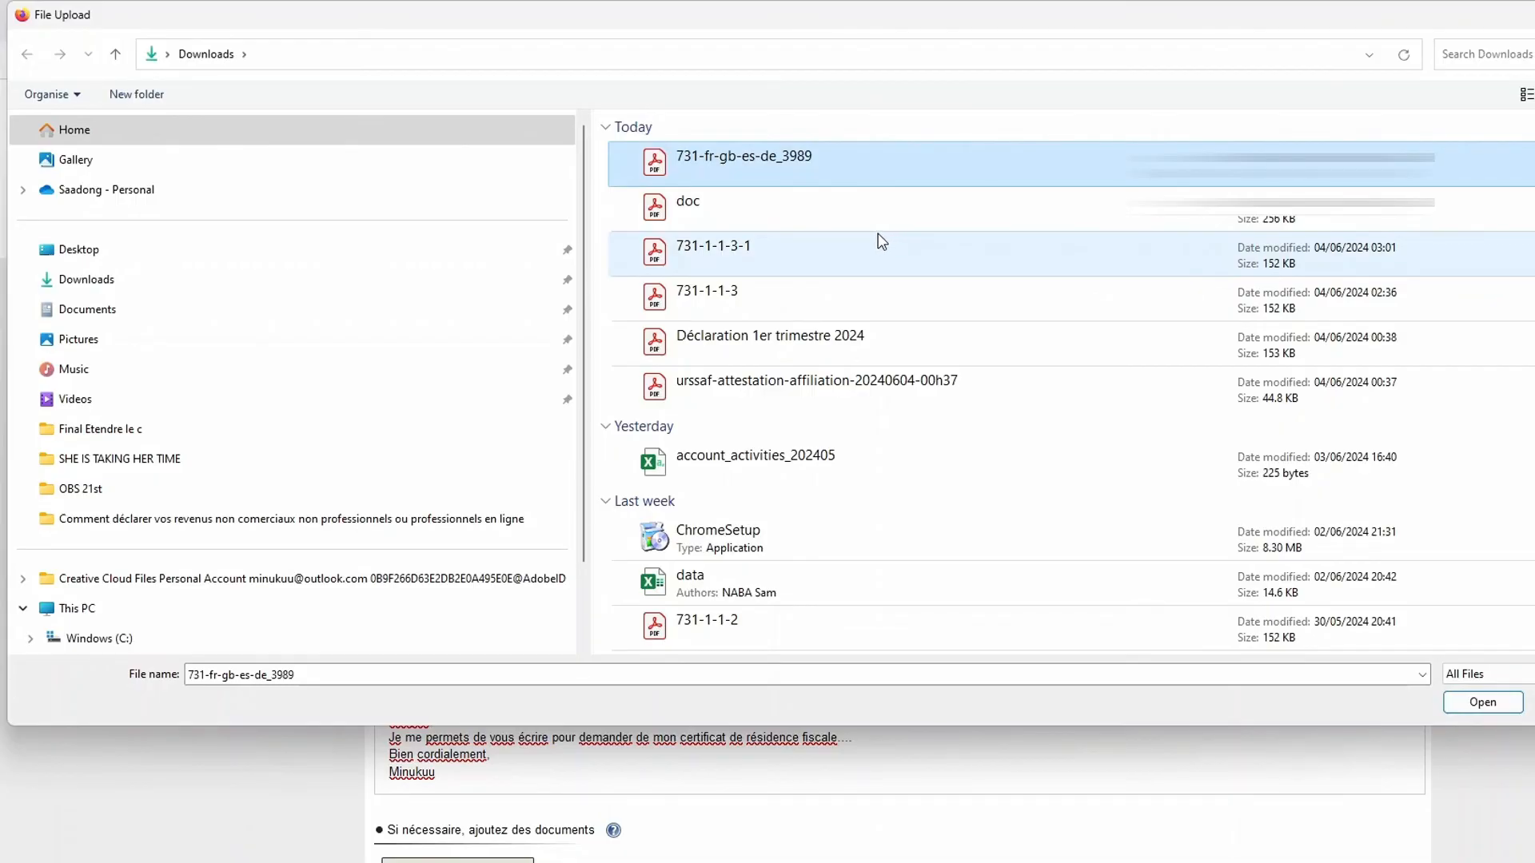
{"action": "left_click", "coordinate": [1483, 702]}
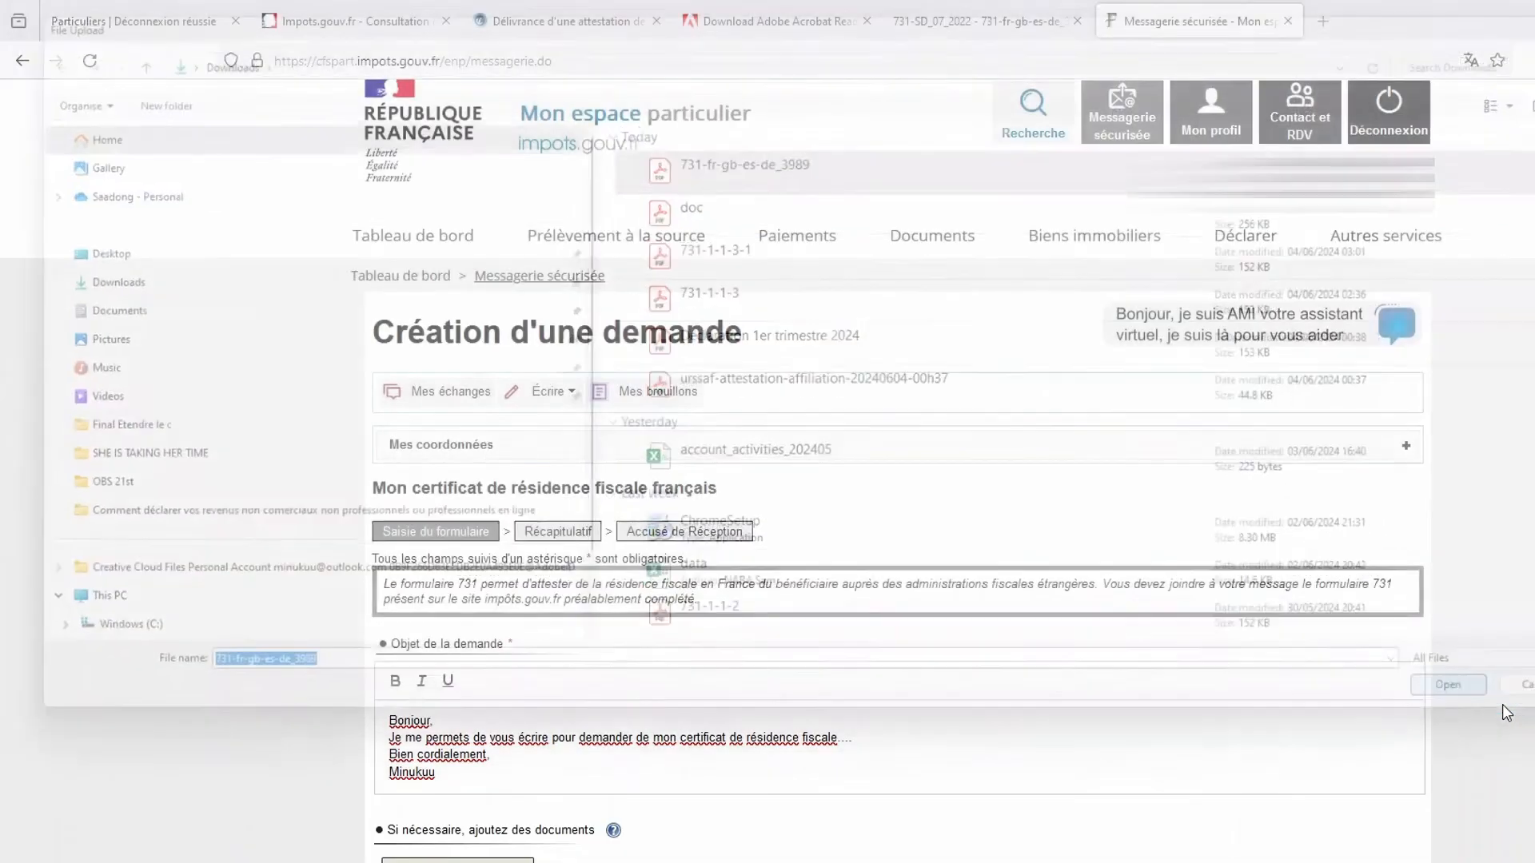
{"action": "scroll", "coordinate": [919, 781], "scroll_direction": "down", "scroll_amount": 3}
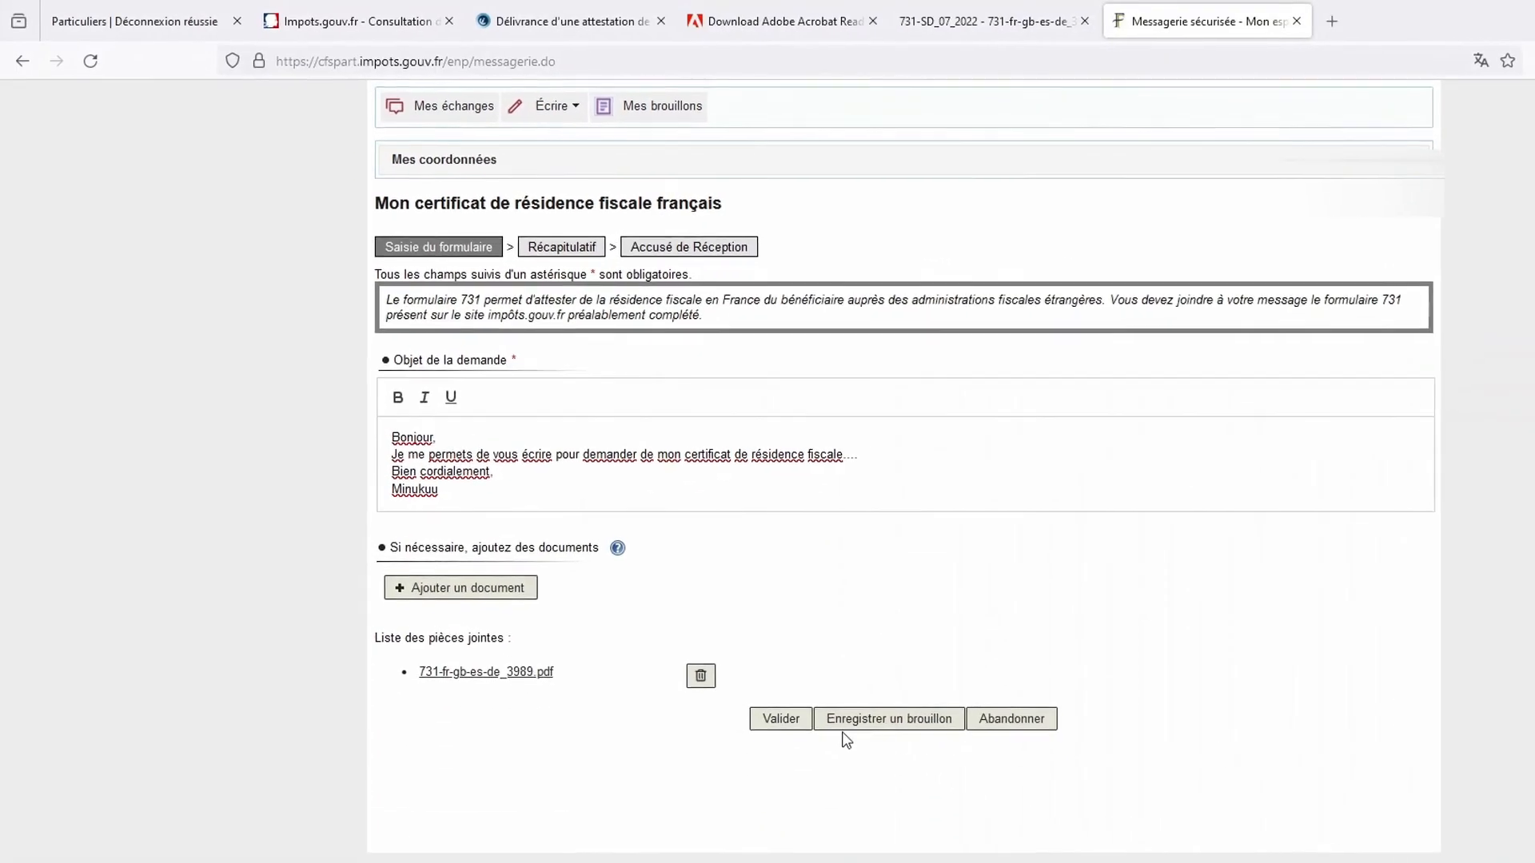
{"action": "left_click", "coordinate": [831, 763]}
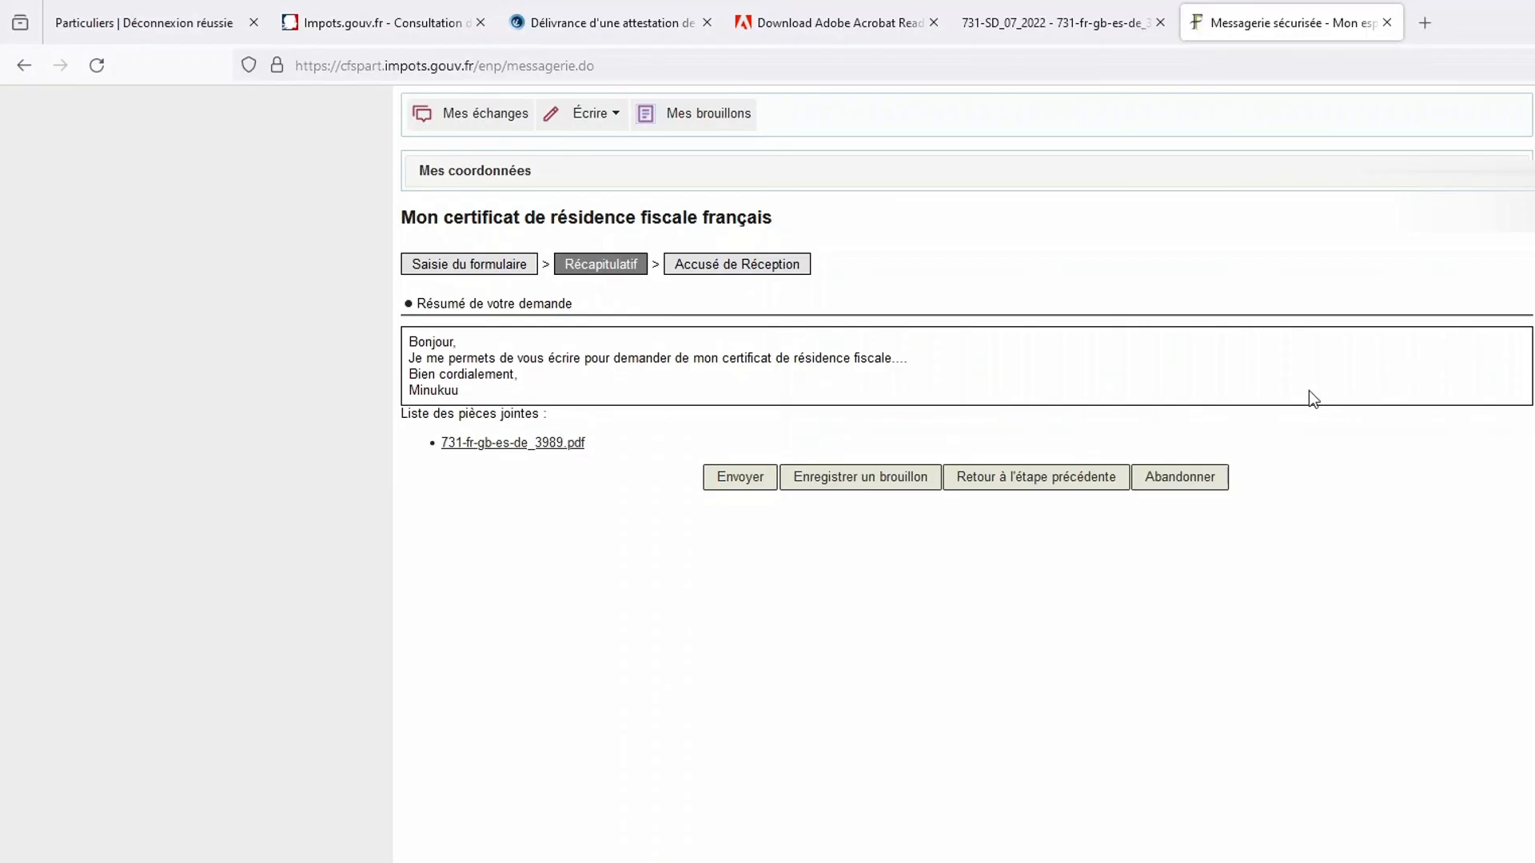
- Return to the list of exchanges, then open attestation-2.pdf and examine the certificate's treaty and French administration sections
{"action": "scroll", "coordinate": [1321, 400], "scroll_direction": "up", "scroll_amount": 3}
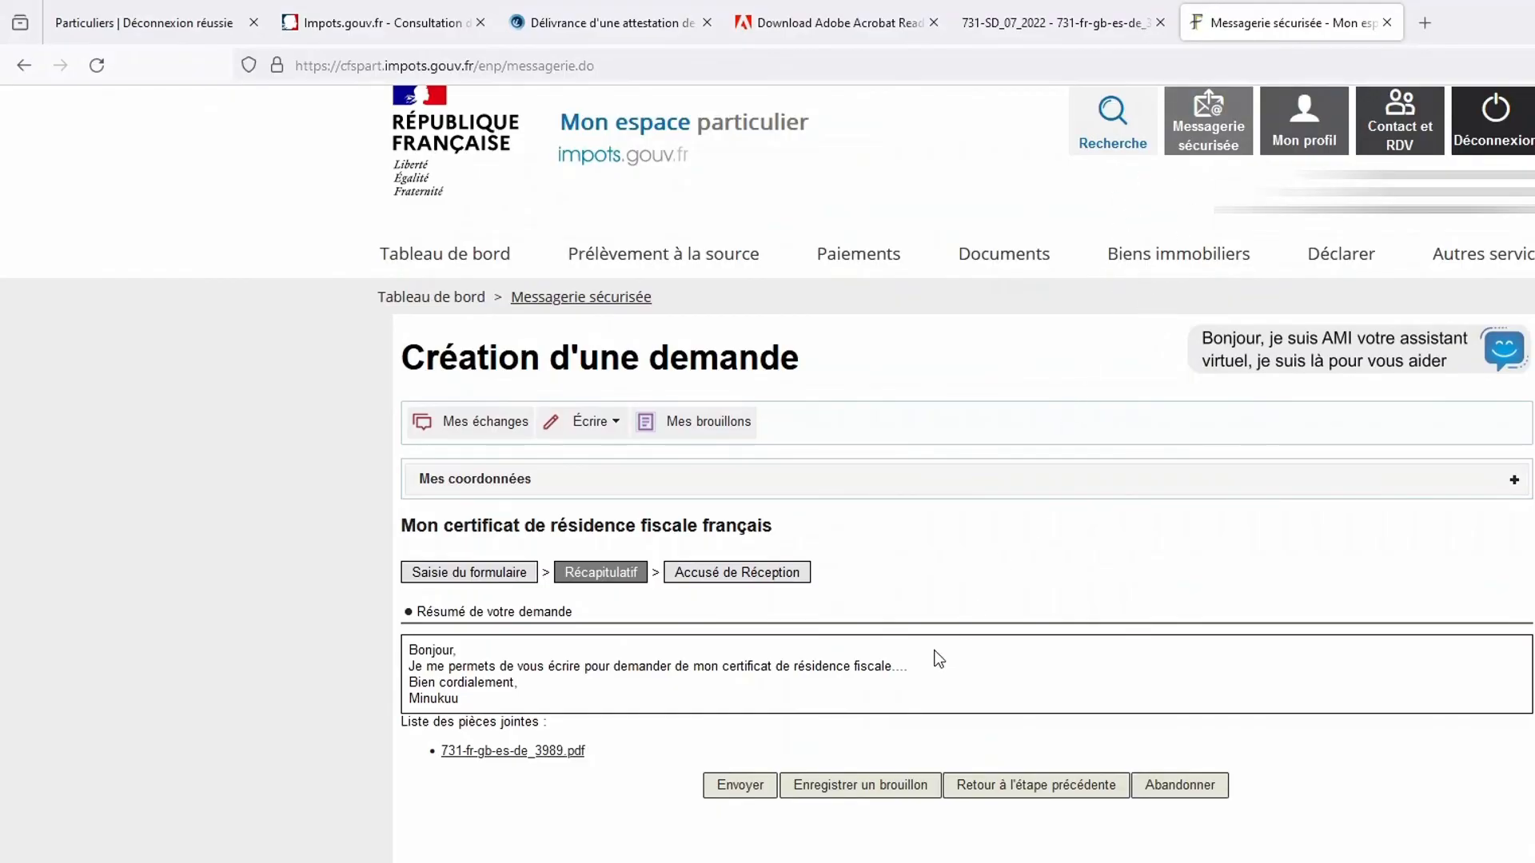
{"action": "left_click", "coordinate": [1192, 156]}
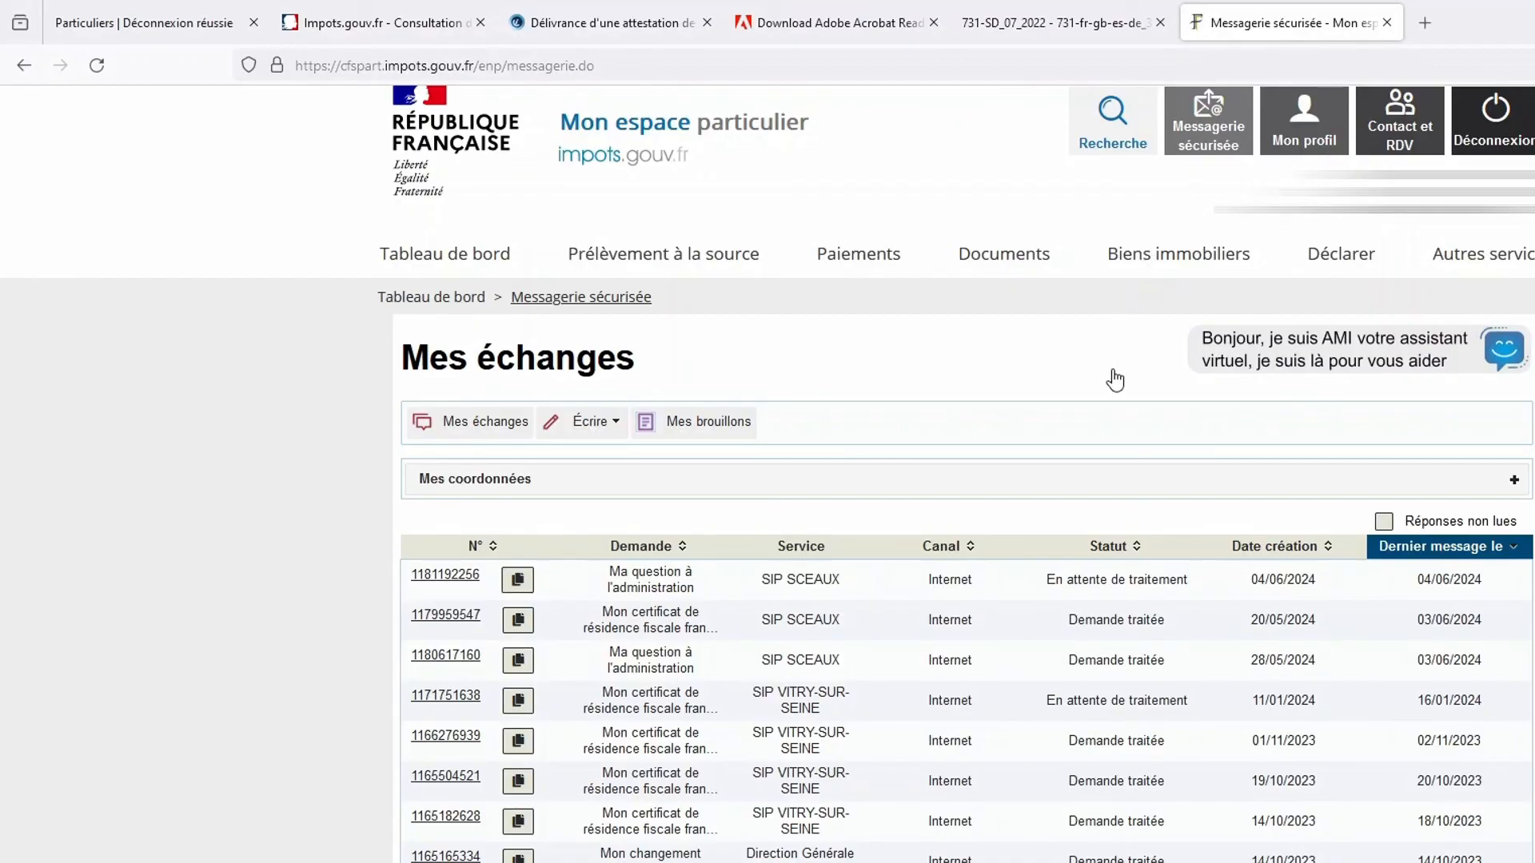
{"action": "left_click", "coordinate": [1211, 142]}
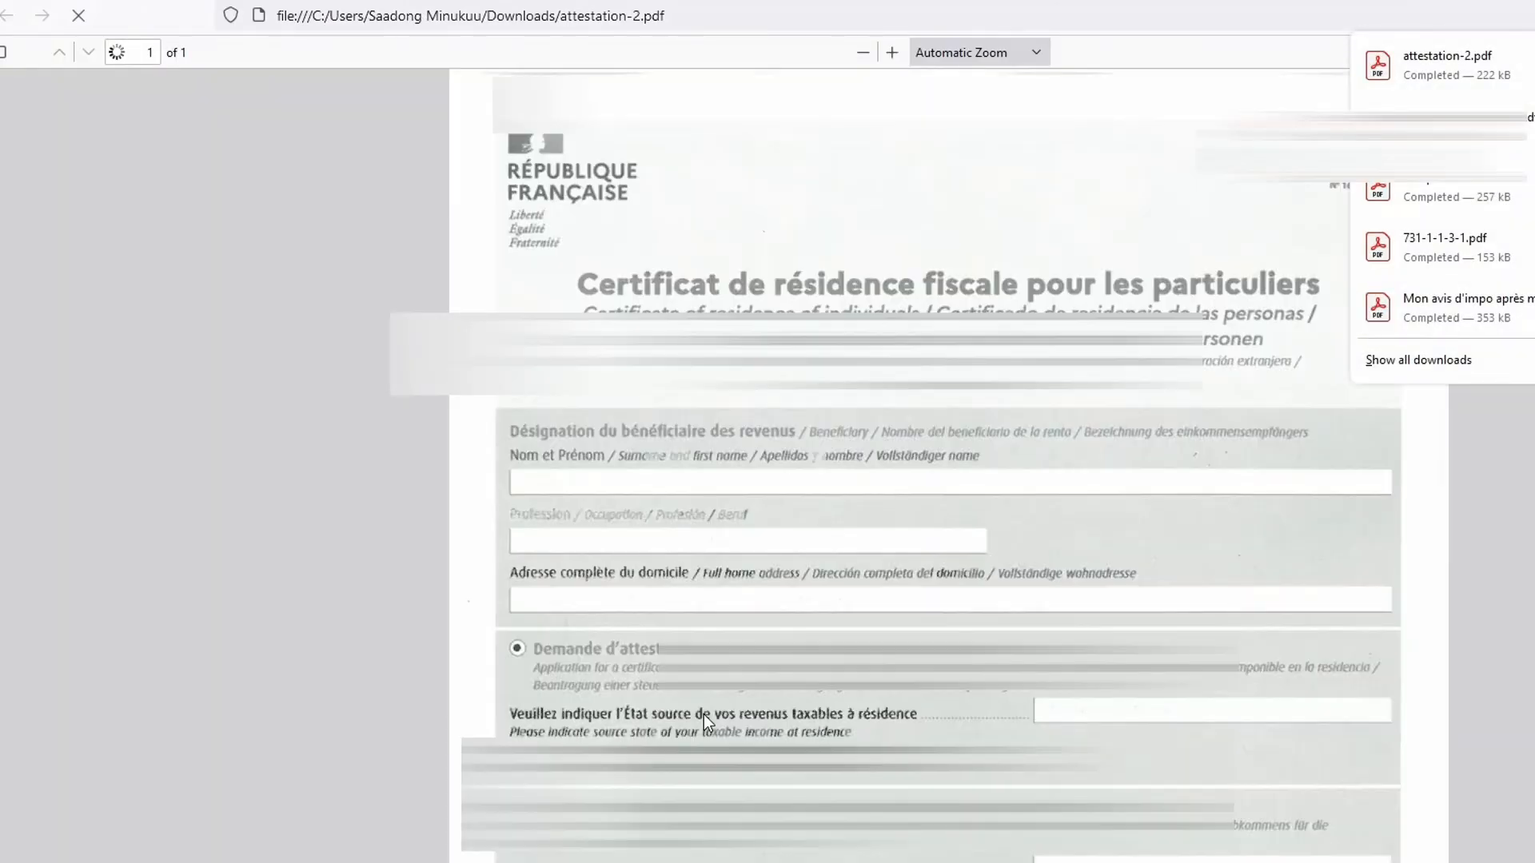
{"action": "scroll", "coordinate": [695, 713], "scroll_direction": "down", "scroll_amount": 6}
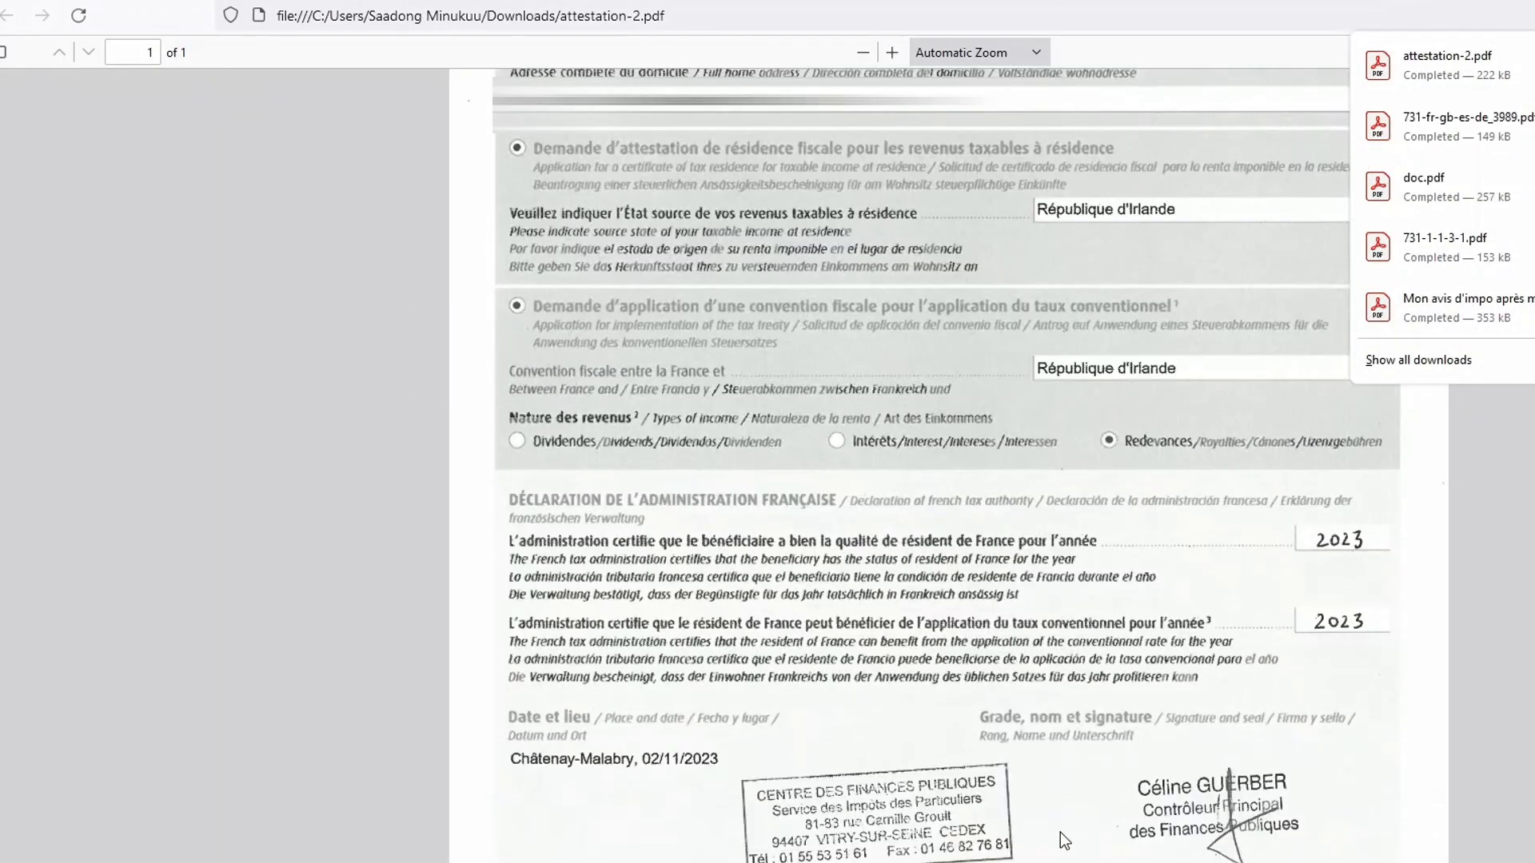